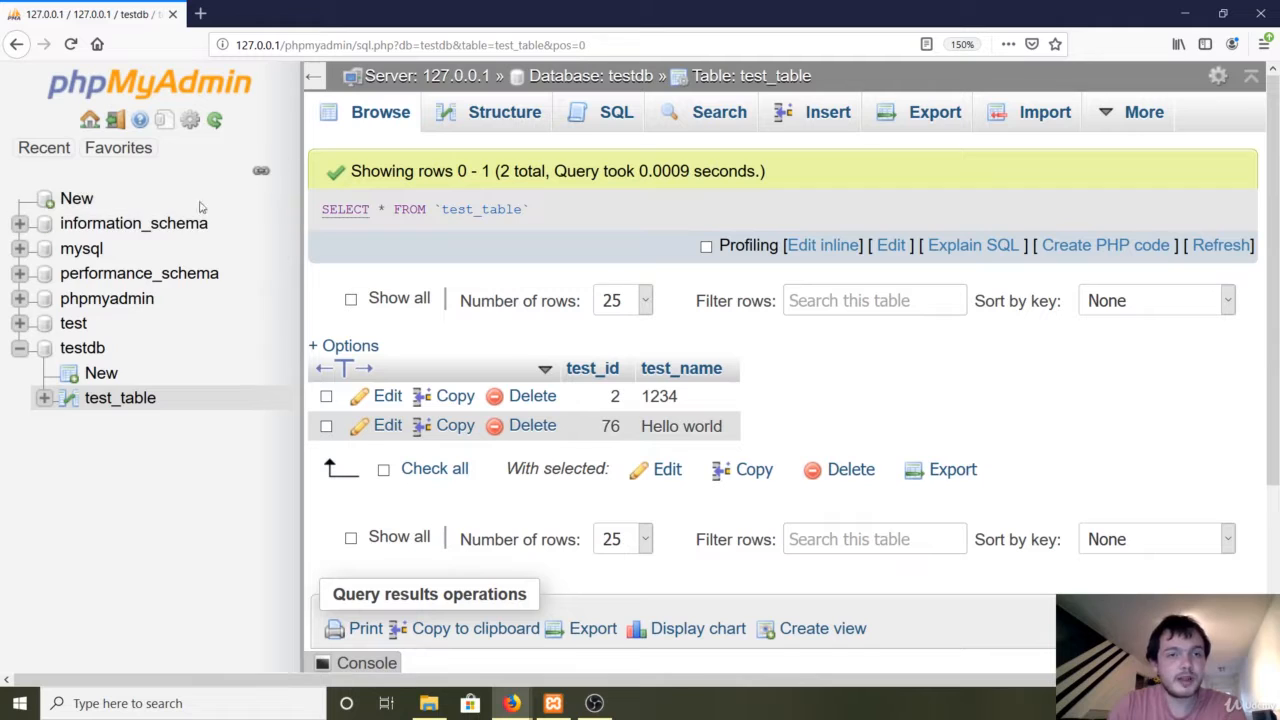
Go to the Databases page to start creating a new database.
click(77, 199)
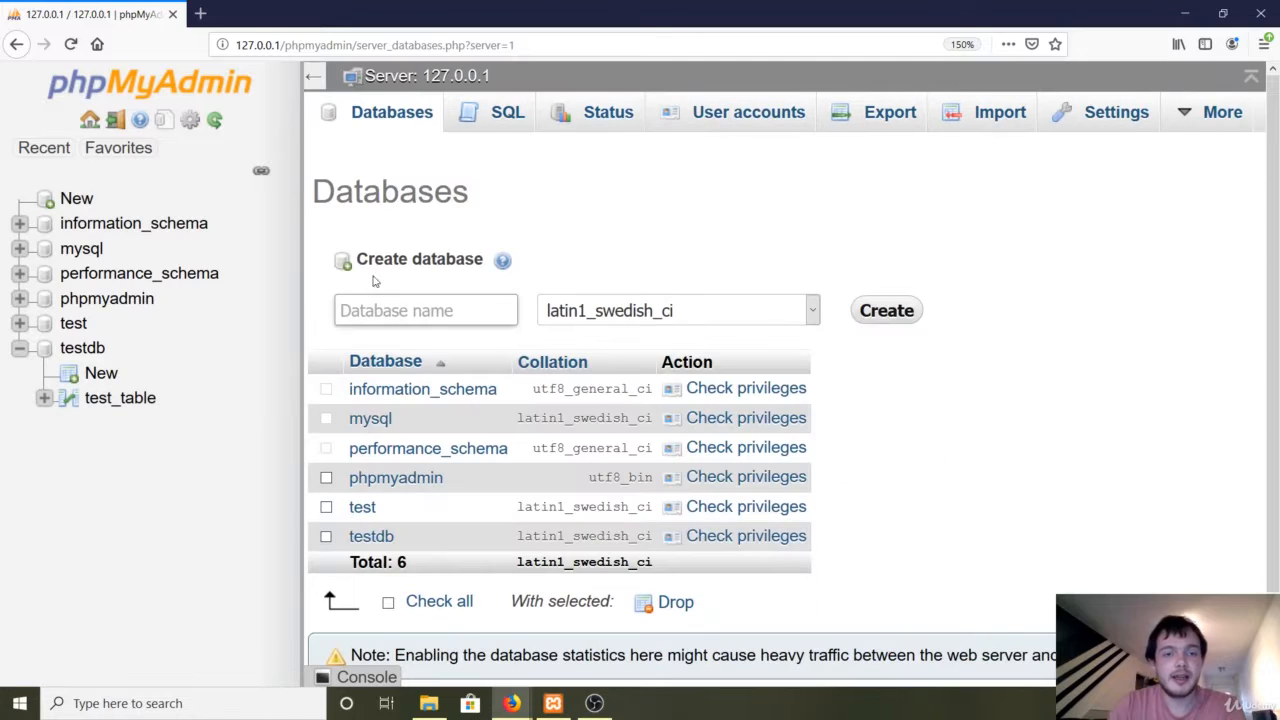
Create a new database named medicaldb.
click(393, 309)
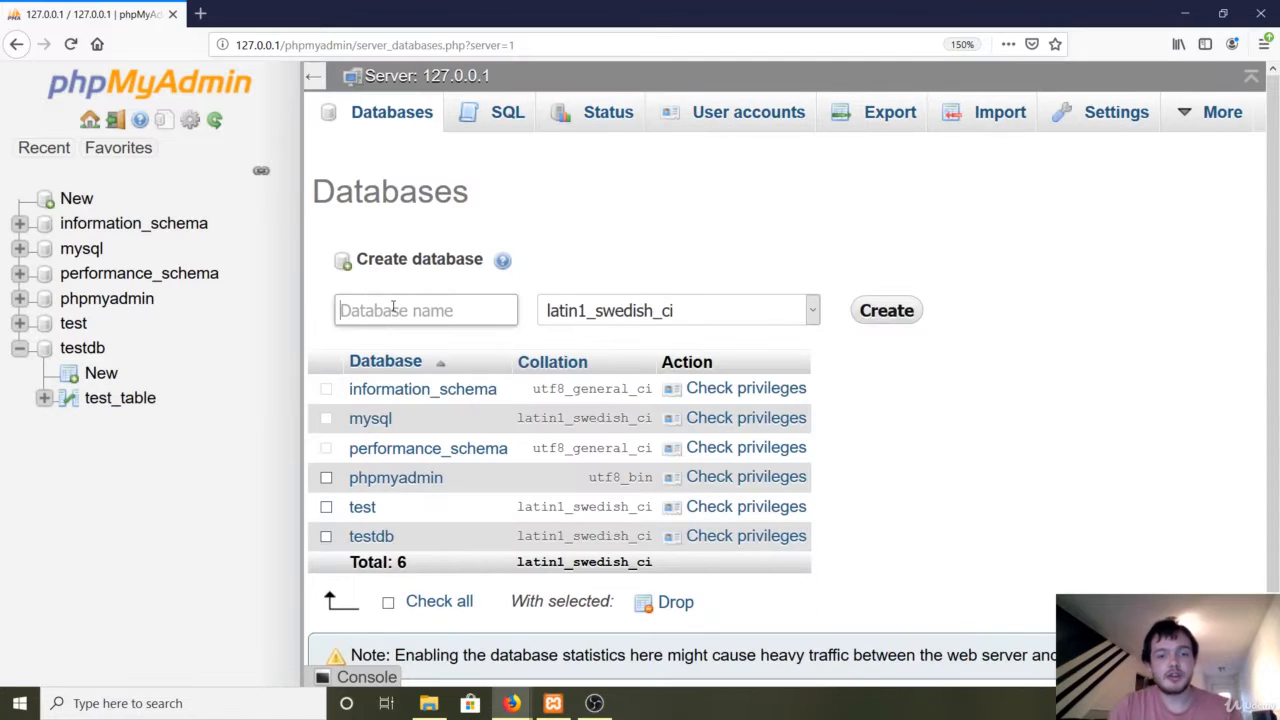
text(medic)
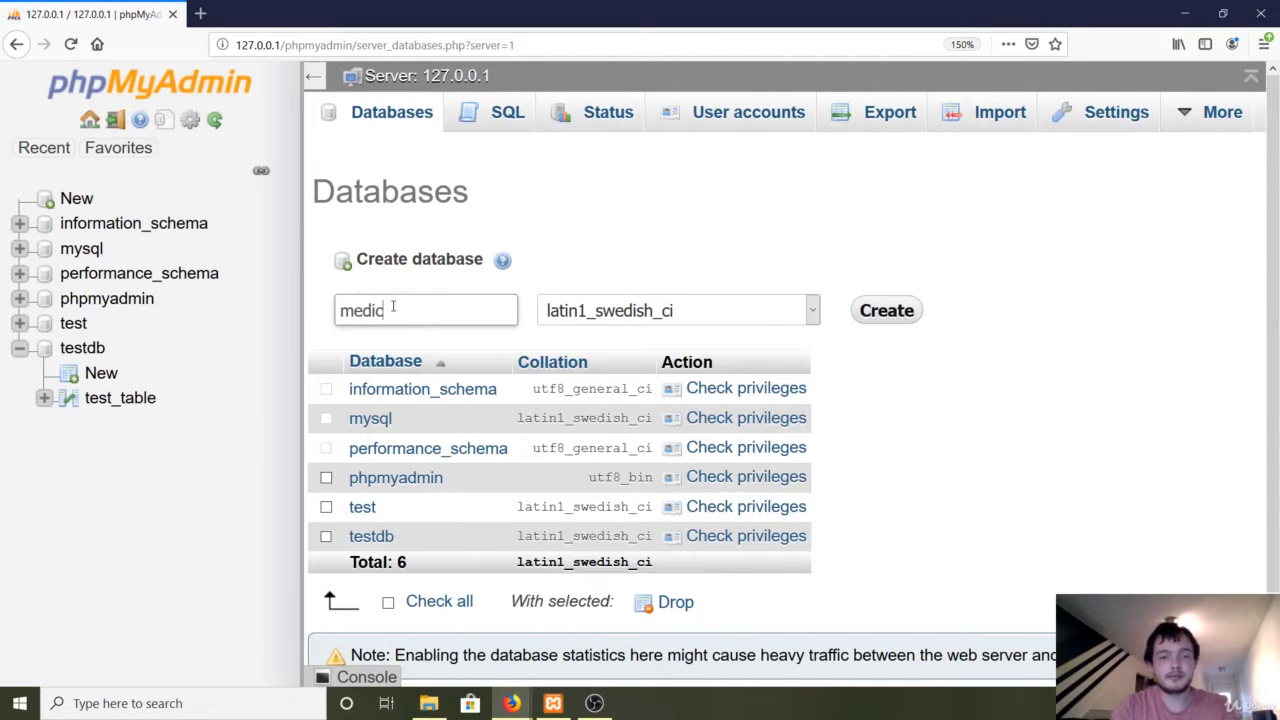
text(aldb)
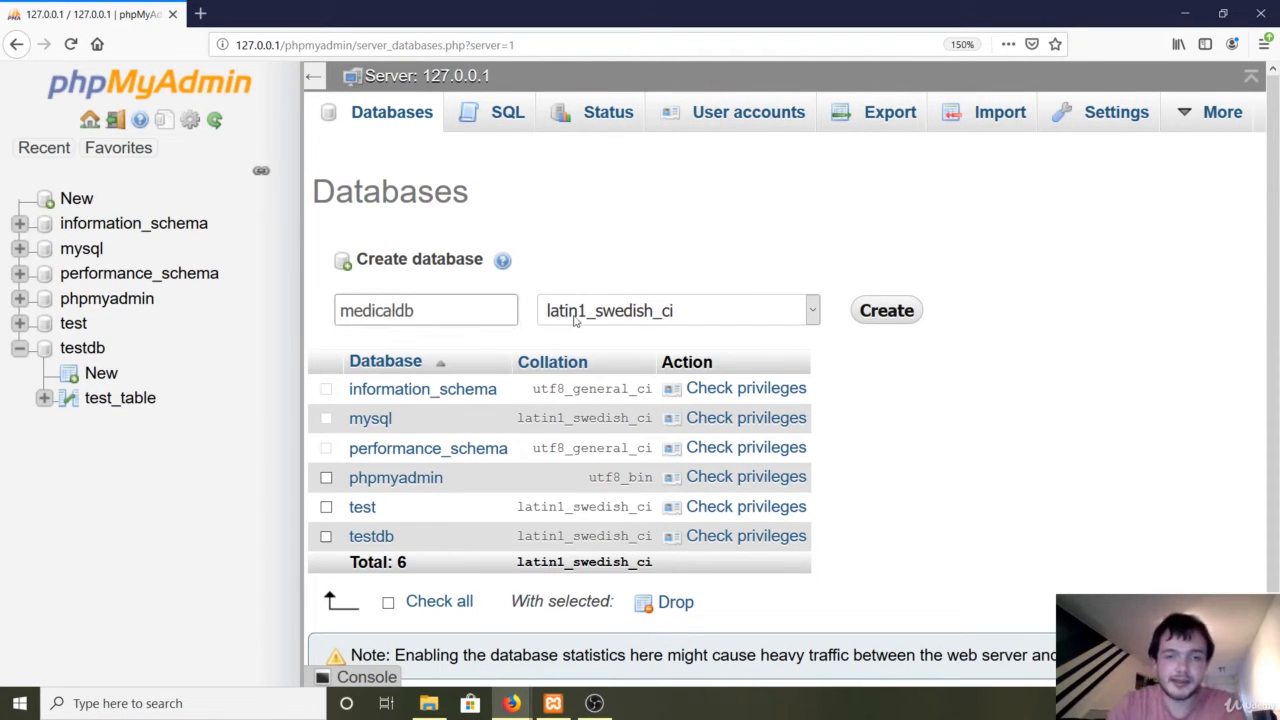
click(875, 316)
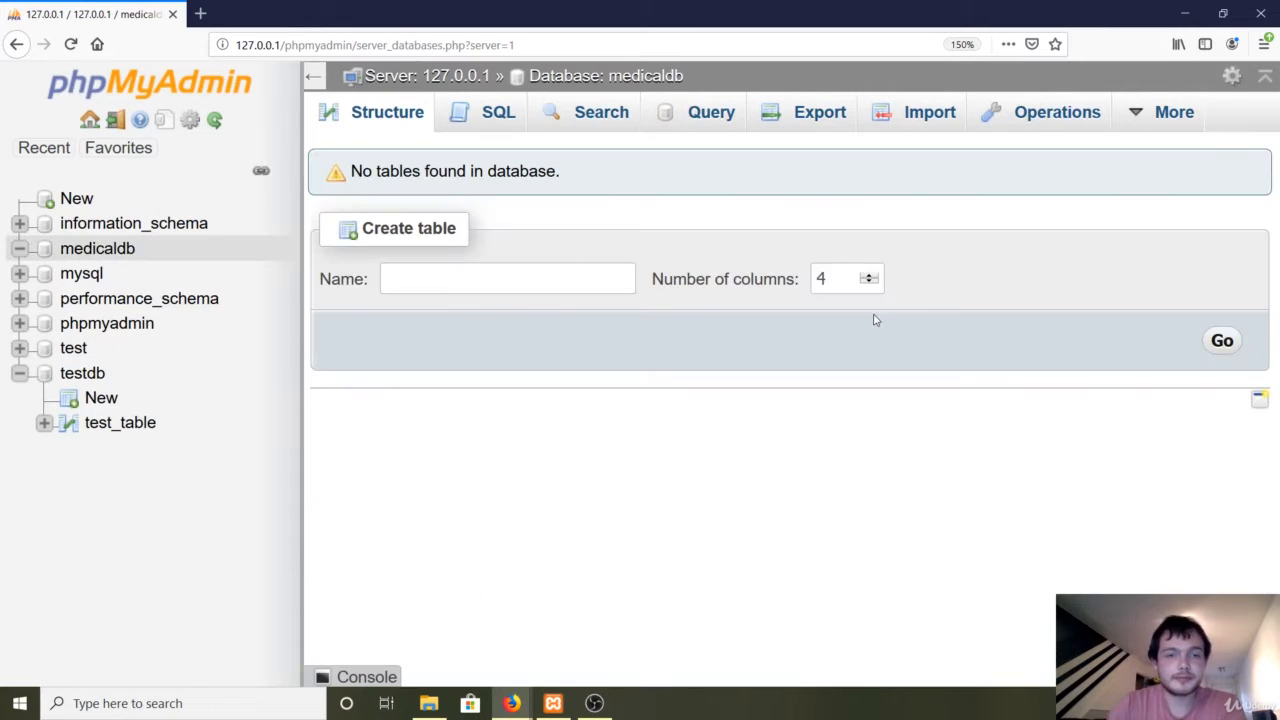
Start a new table in medicaldb named patients with 4 columns.
click(529, 282)
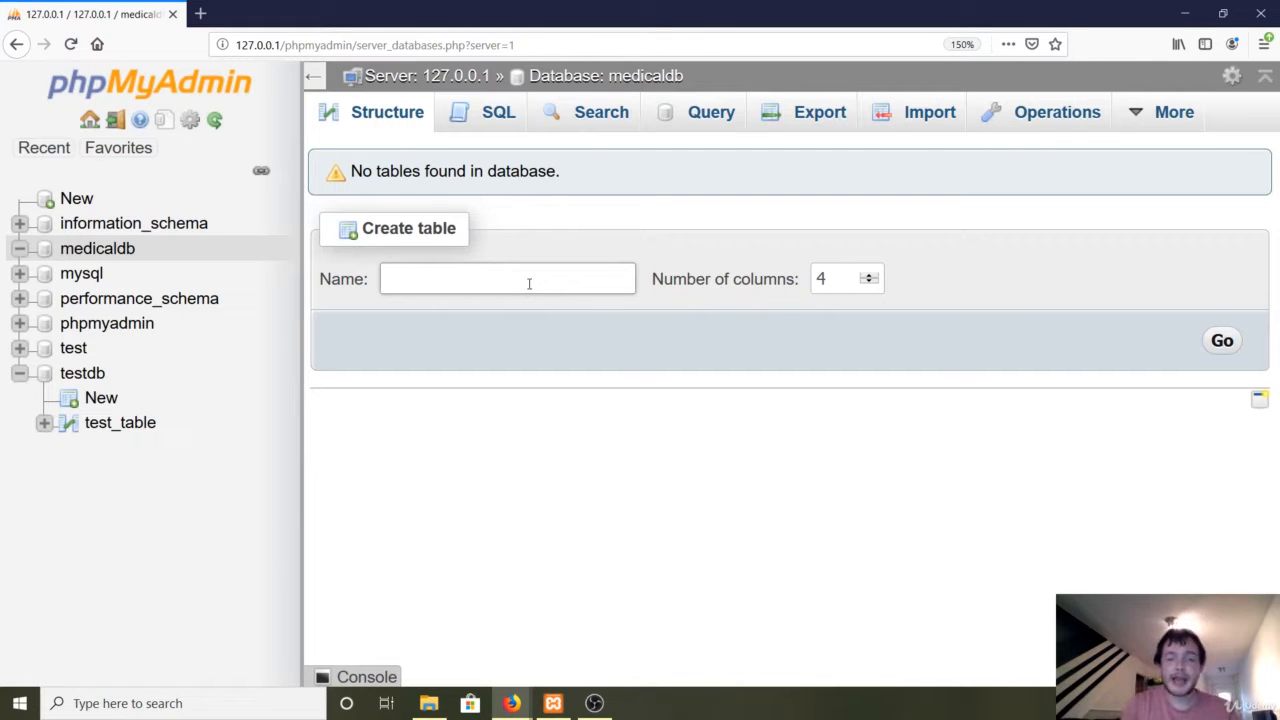
text(patients)
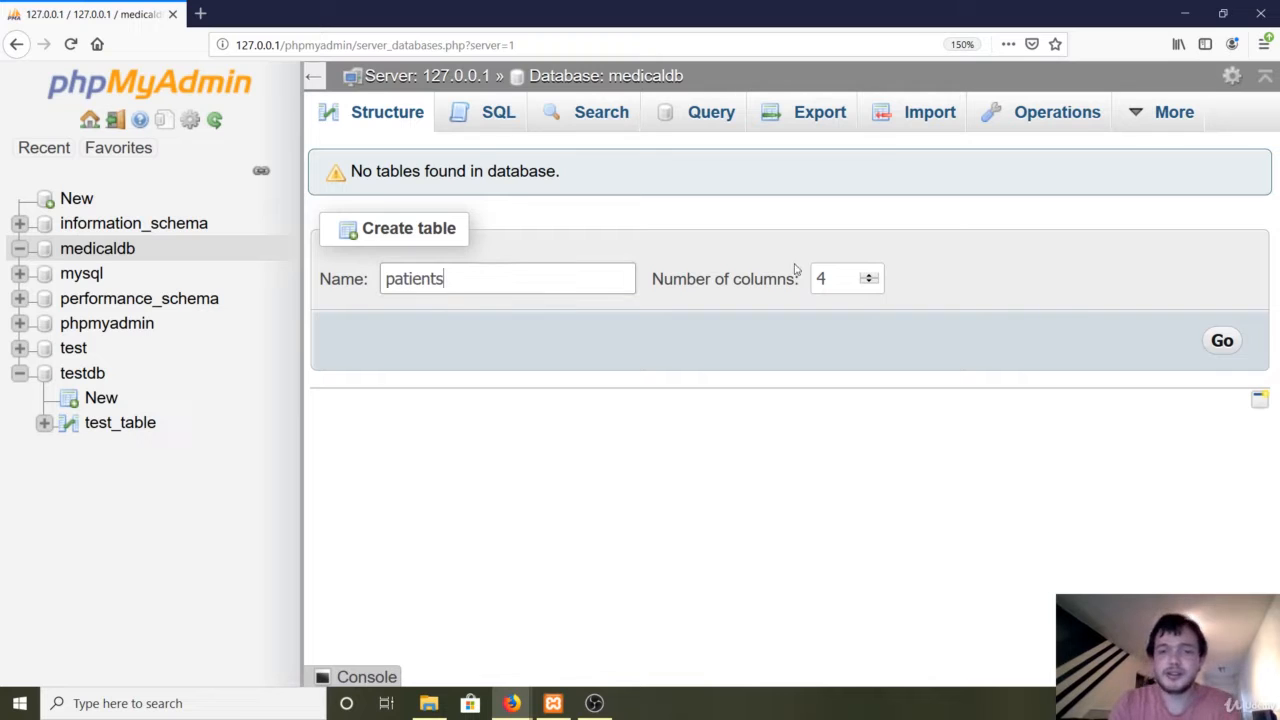
click(1222, 340)
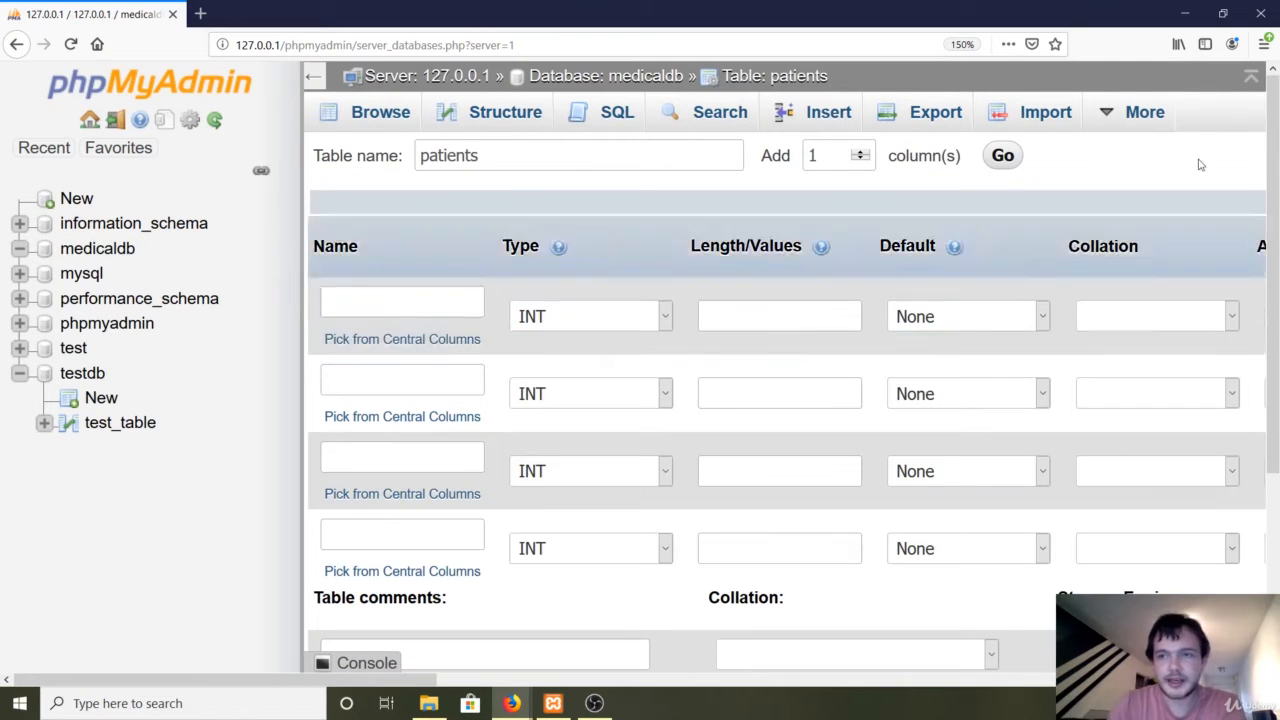
Zoom Firefox back to 100% so the whole column form fits.
click(1265, 44)
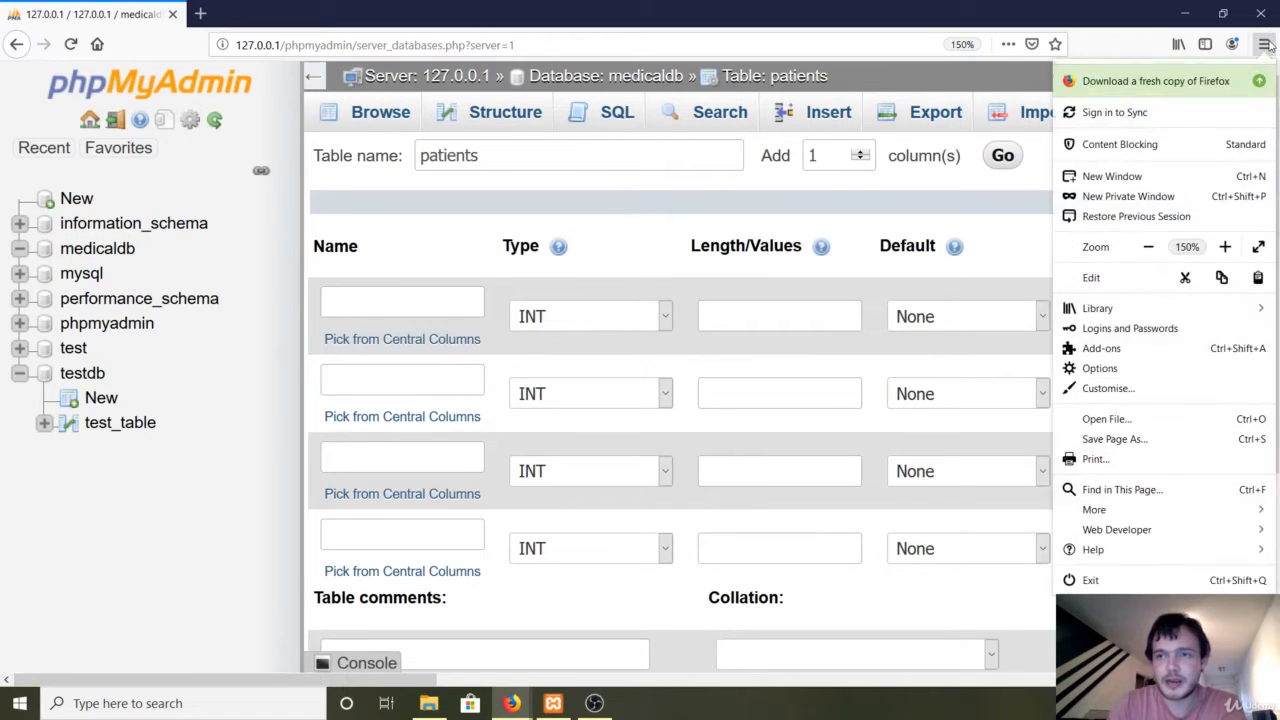
click(1148, 250)
click(1148, 252)
click(1148, 252)
click(1148, 252)
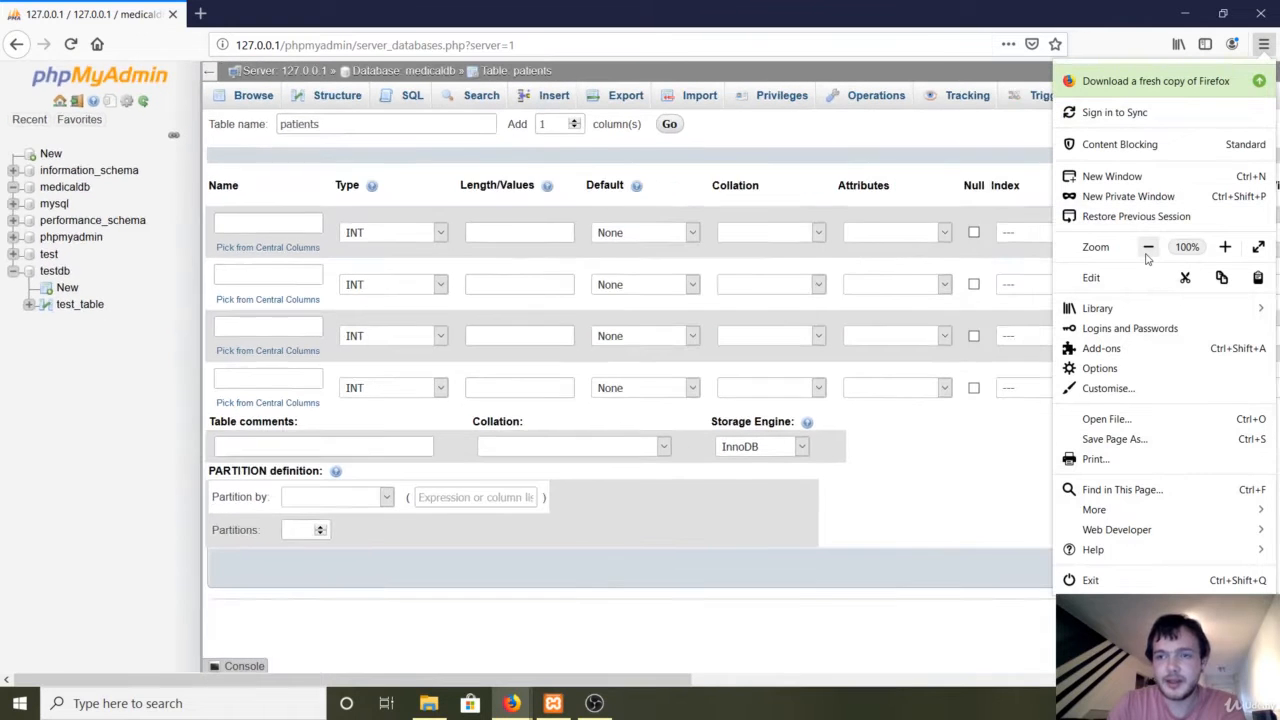
click(913, 163)
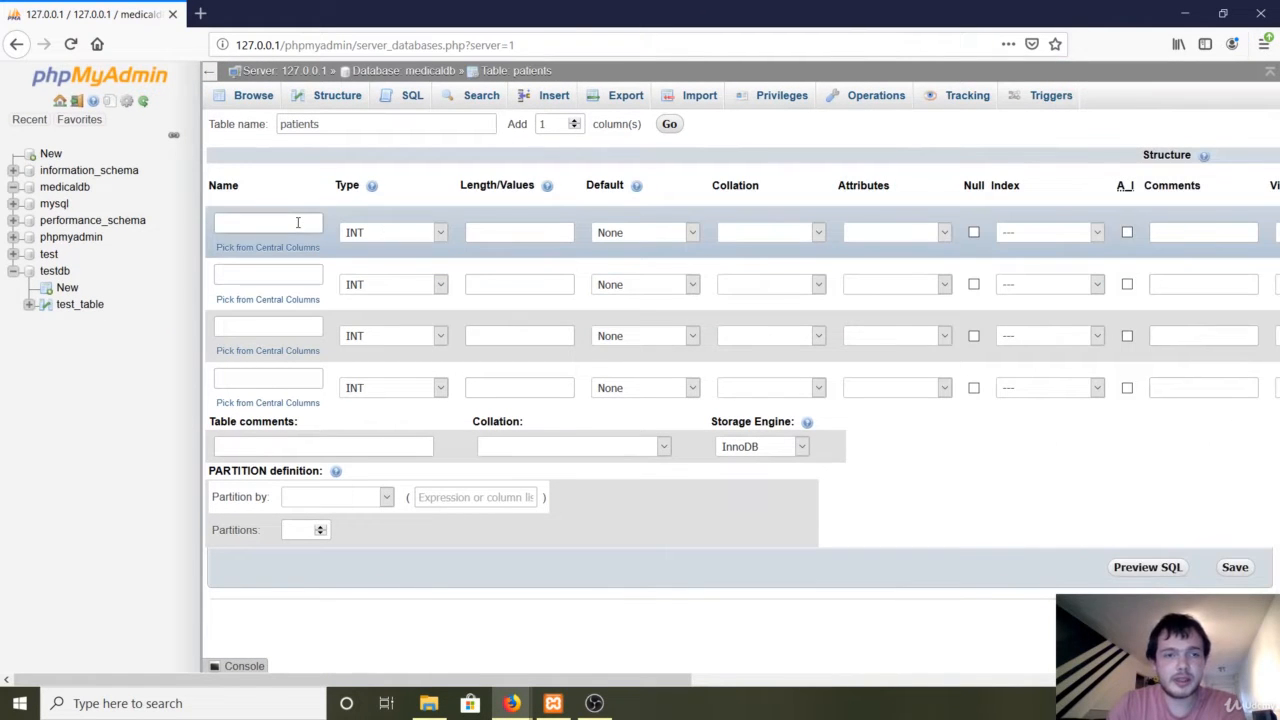
Define the first column as patient_id, an INT primary key with auto-increment.
click(297, 222)
text(patient_id)
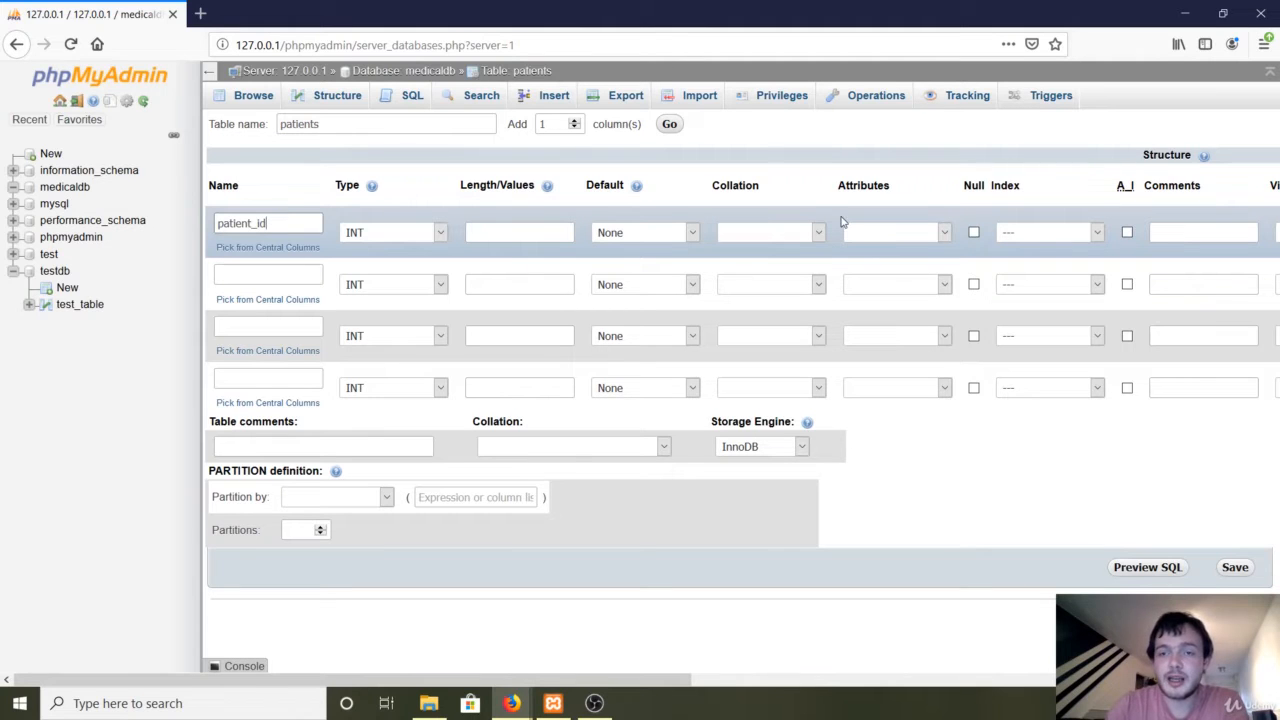
click(1043, 240)
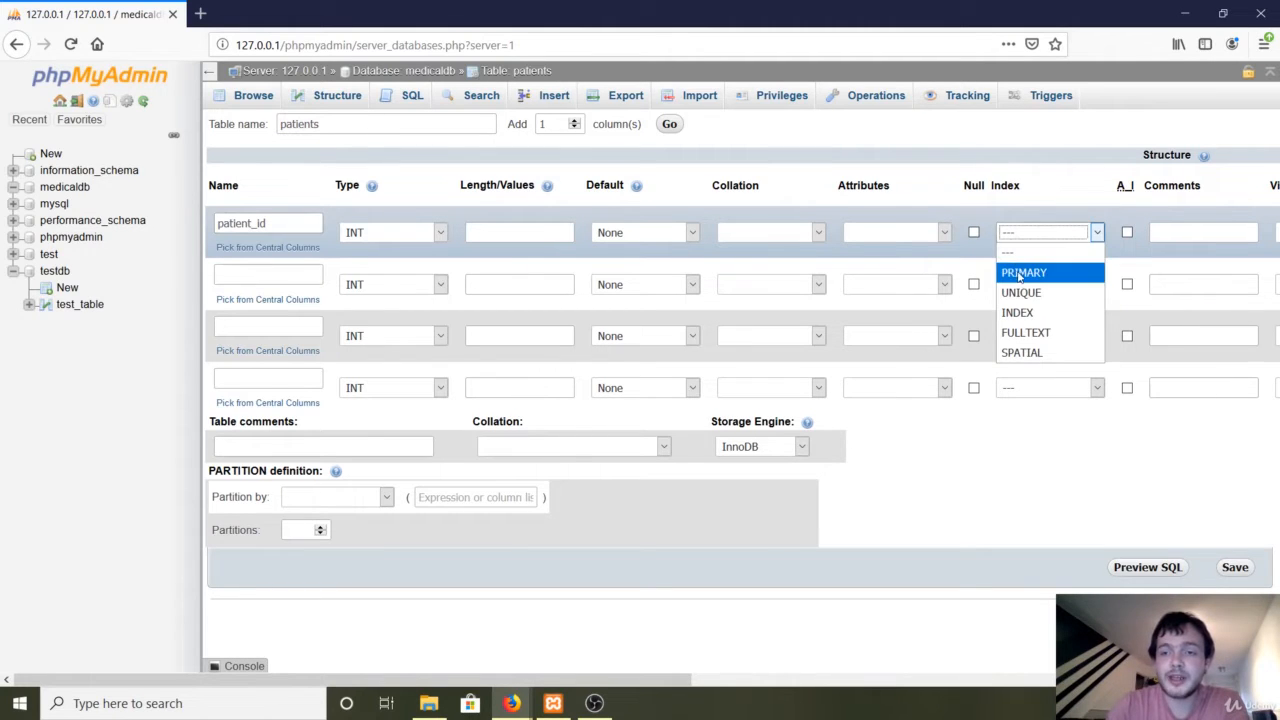
click(1020, 274)
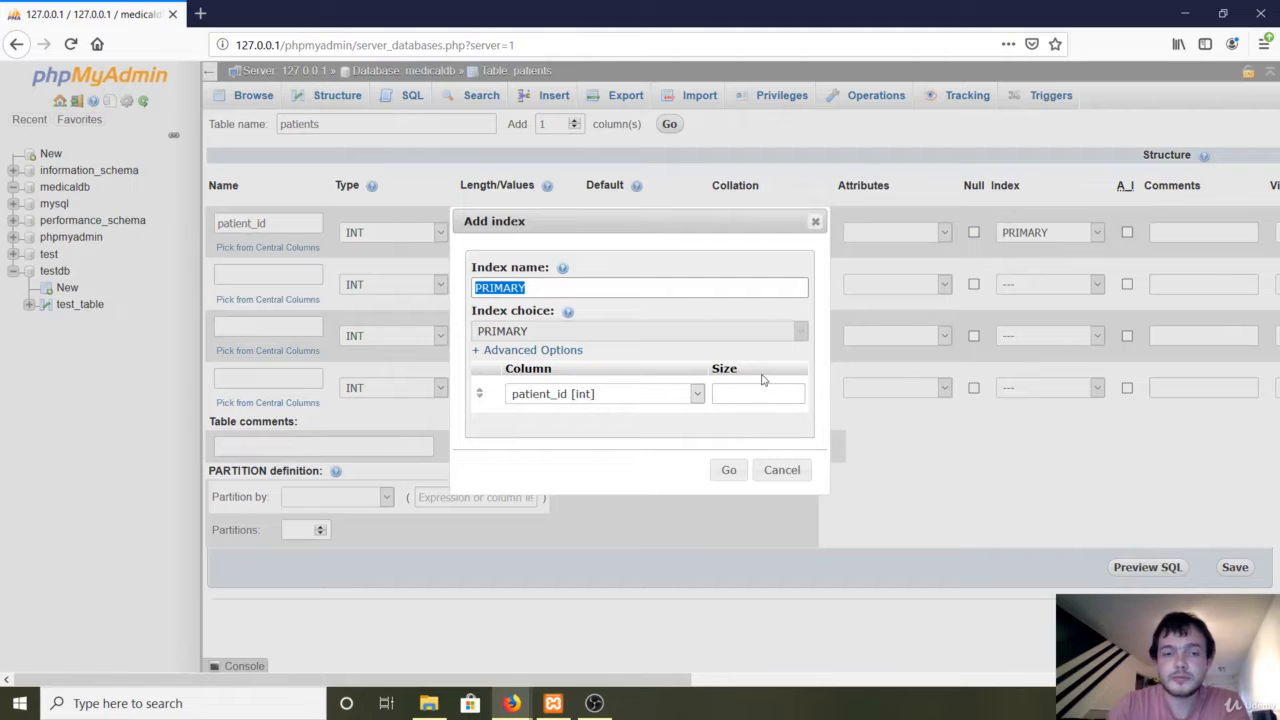
click(724, 471)
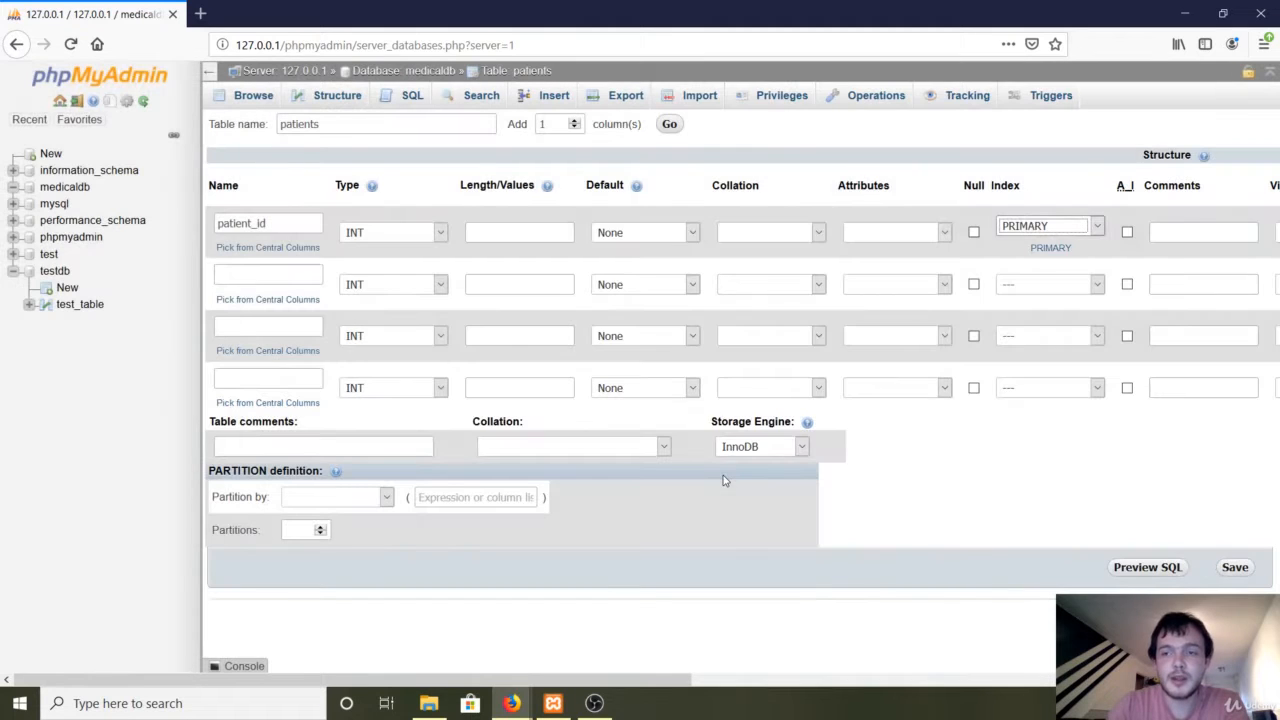
click(1127, 233)
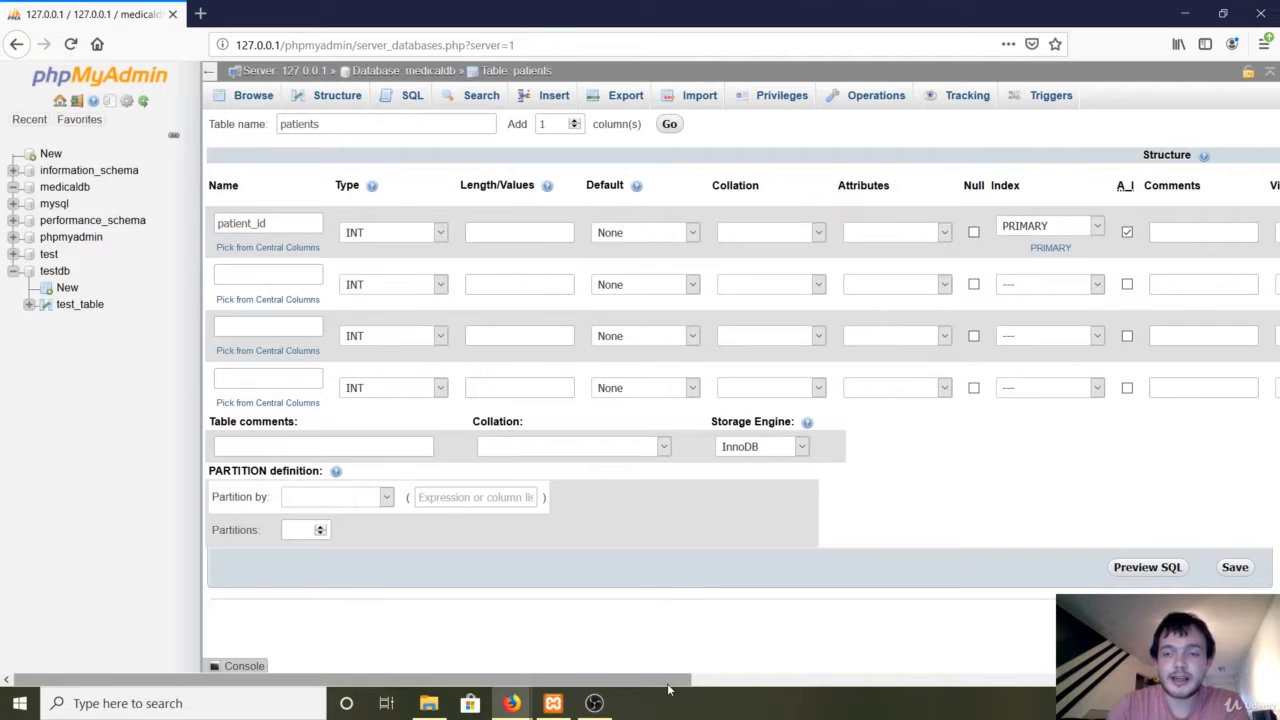
drag(672, 684, 1022, 680)
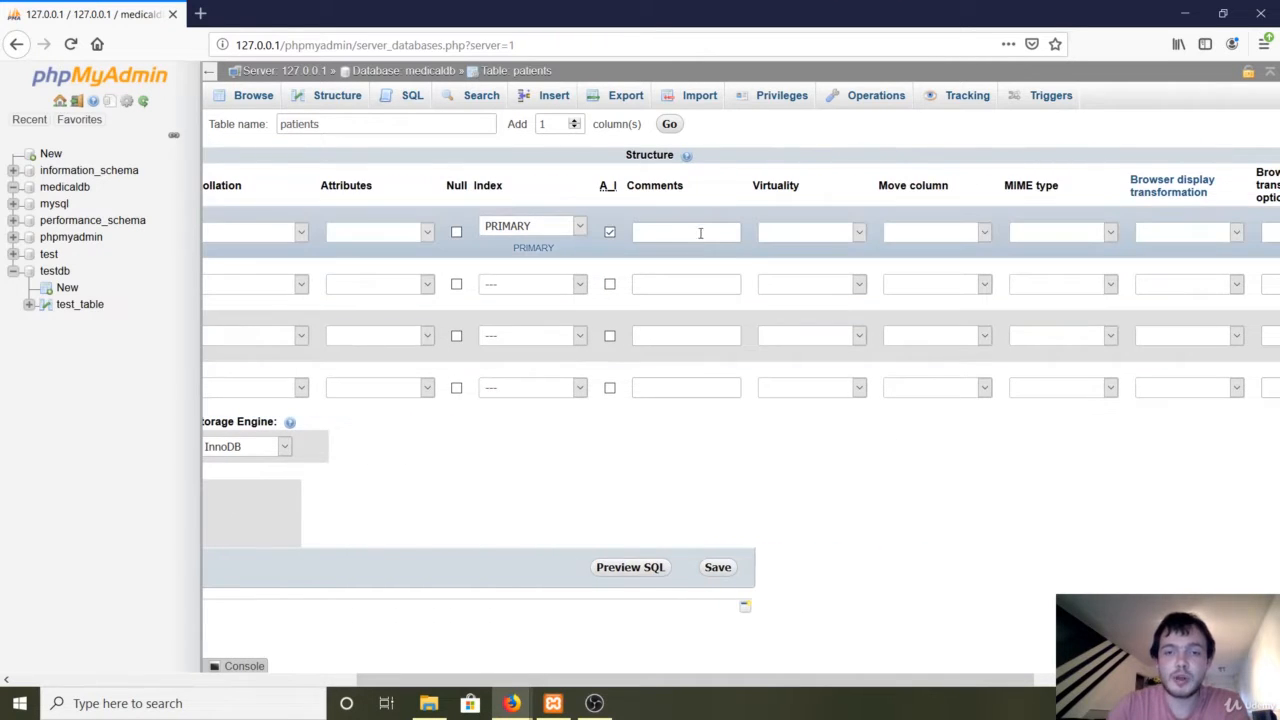
click(701, 234)
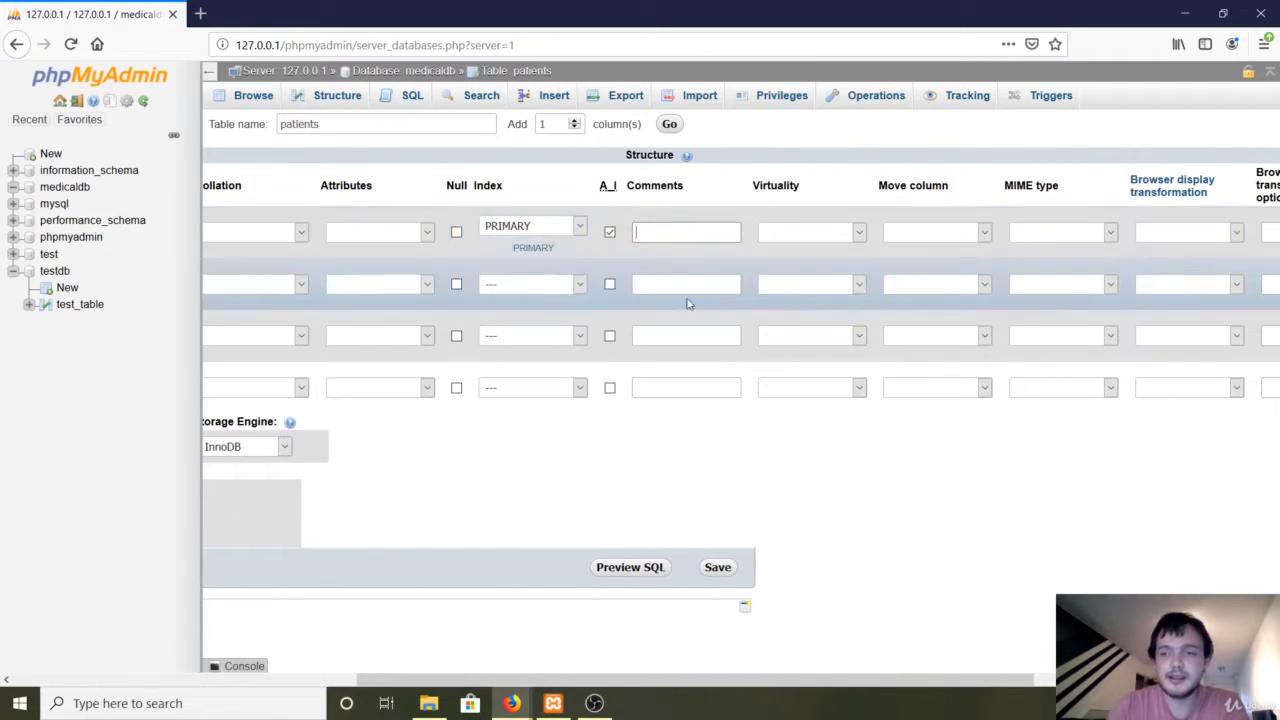
drag(758, 686, 322, 644)
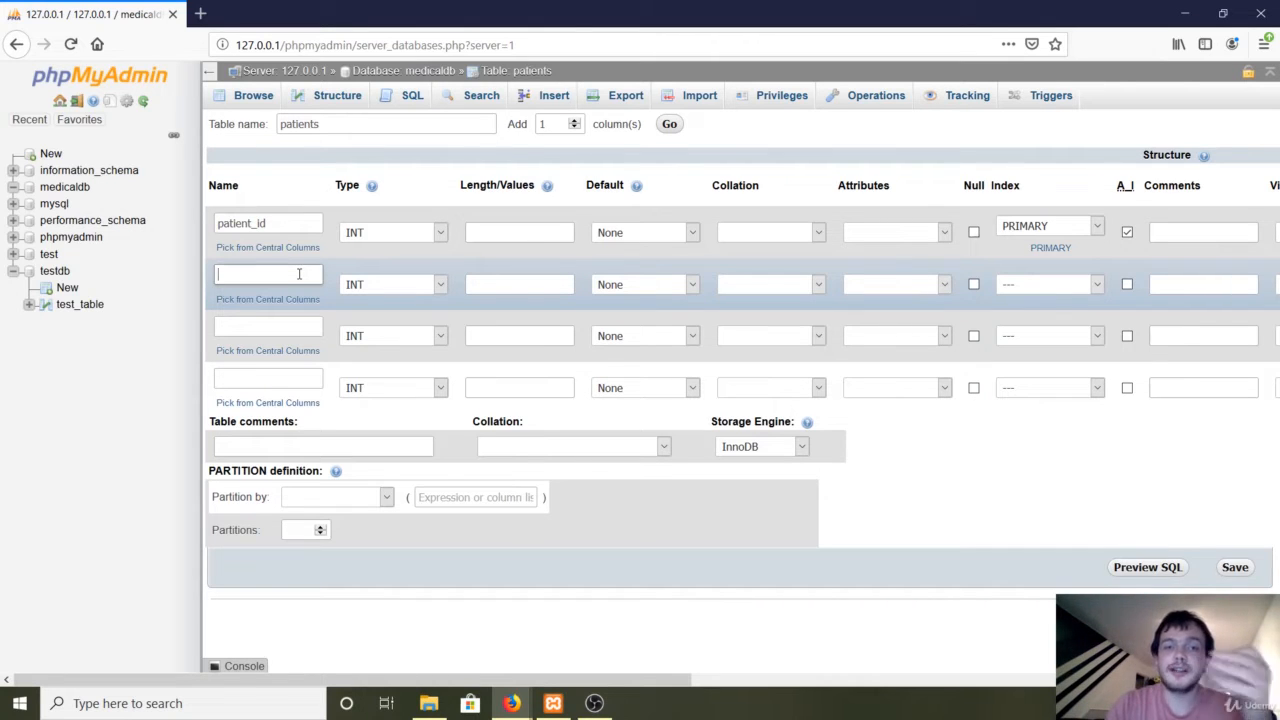
Define the second column as patient_firstname, VARCHAR with length 30.
click(298, 273)
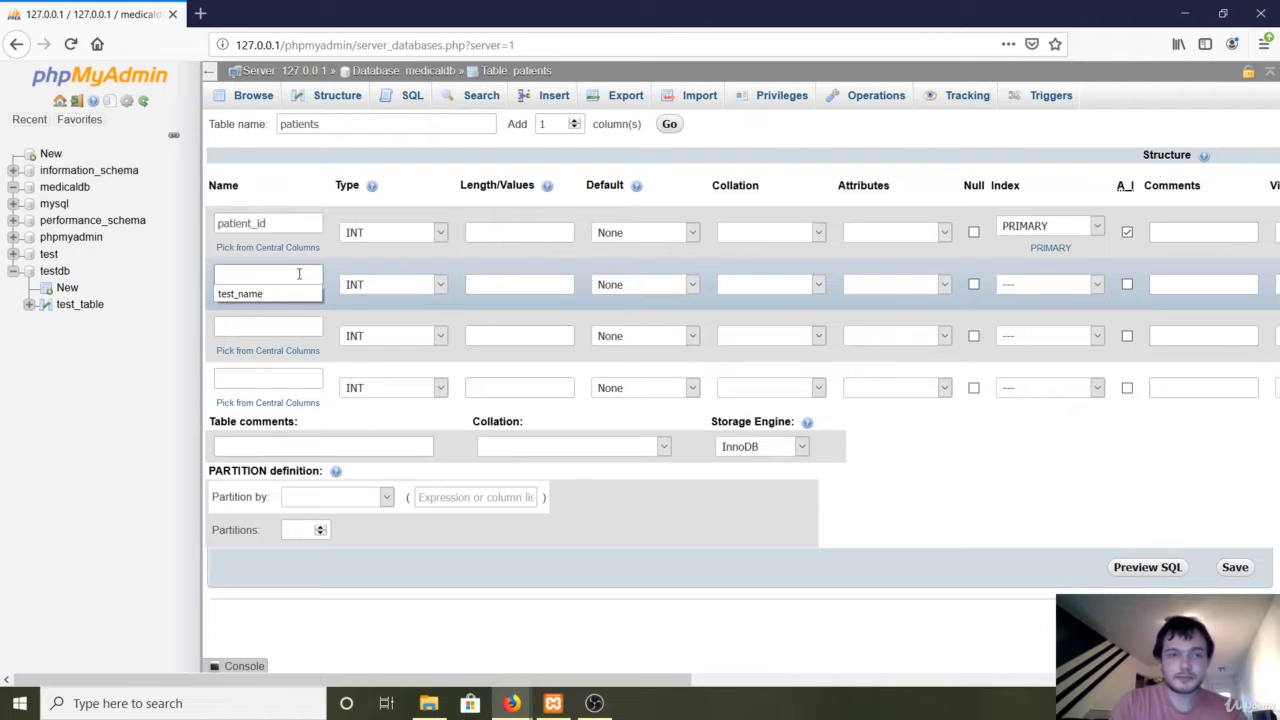
text(patie)
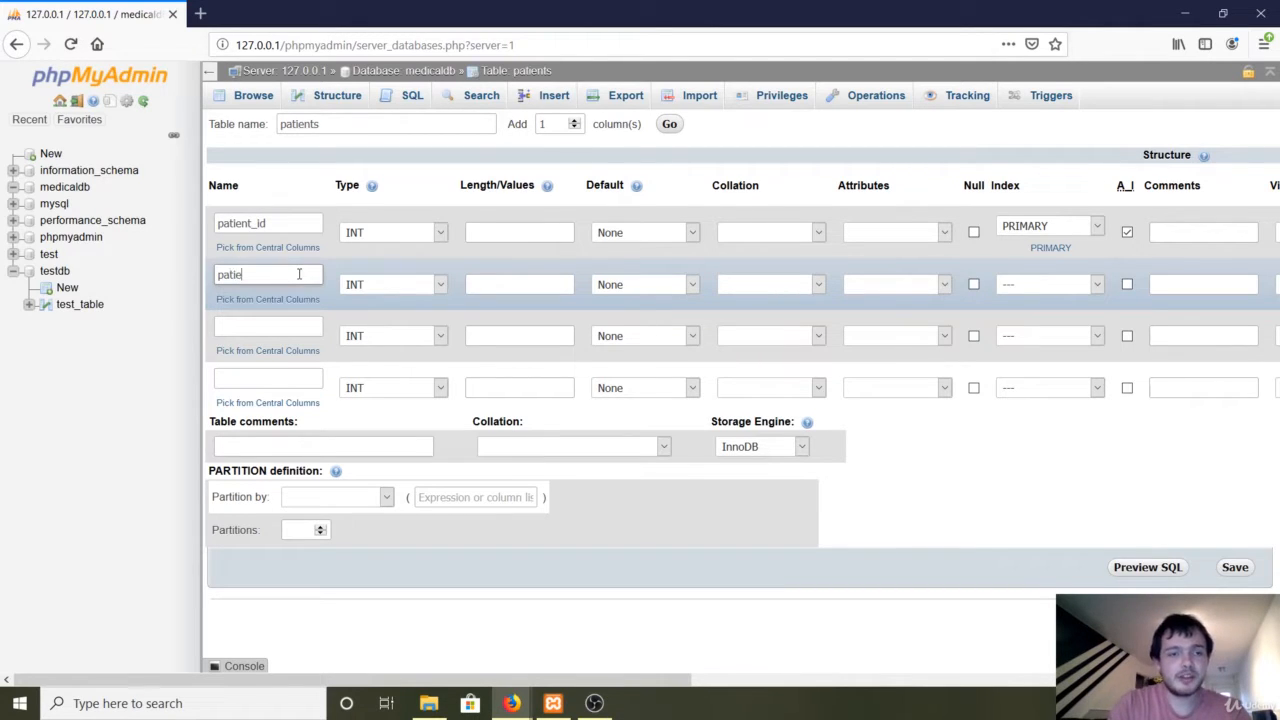
text(nt_fristname)
key(BackSpace)
key(BackSpace)
key(BackSpace)
key(BackSpace)
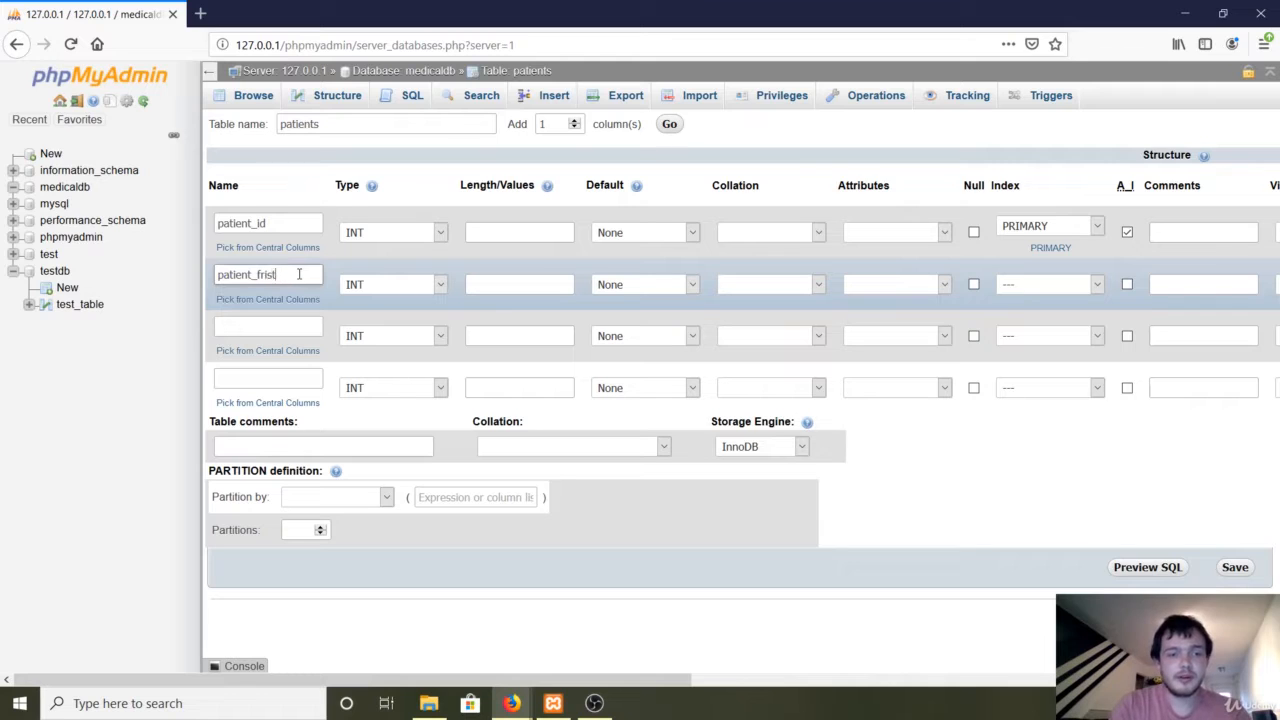
key(BackSpace)
key(BackSpace)
key(BackSpace)
key(BackSpace)
text(irstname)
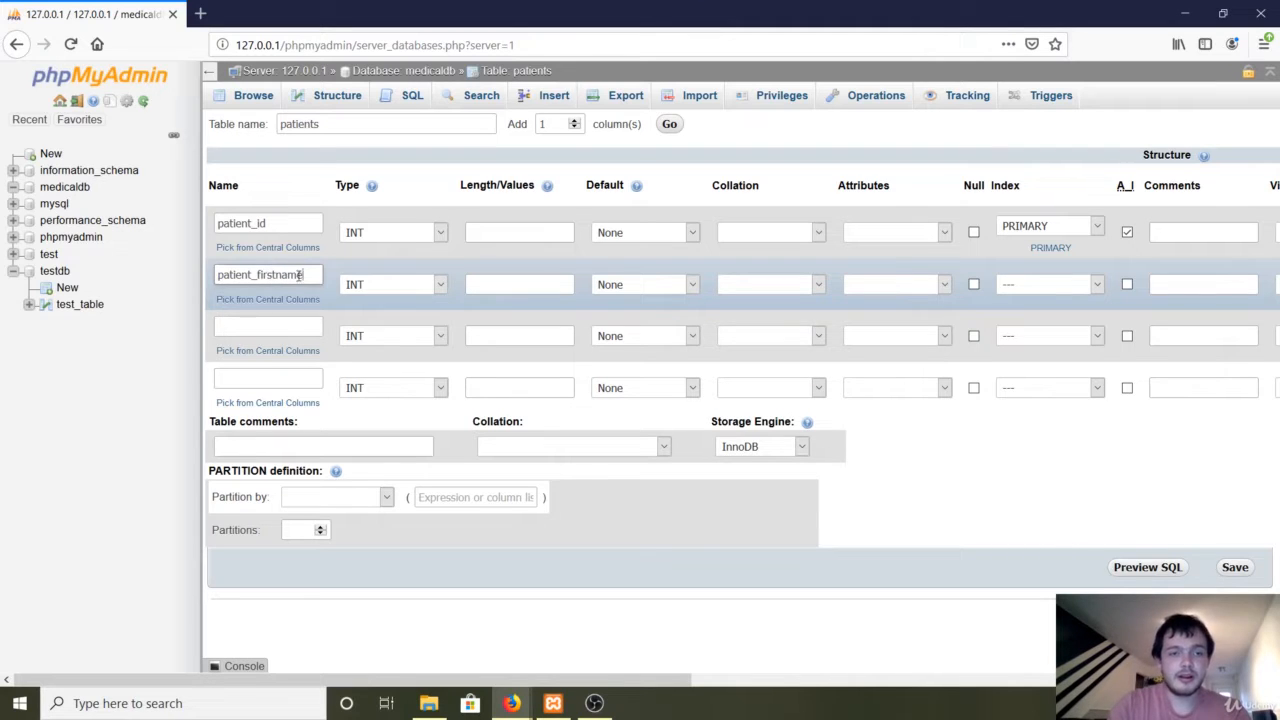
click(376, 284)
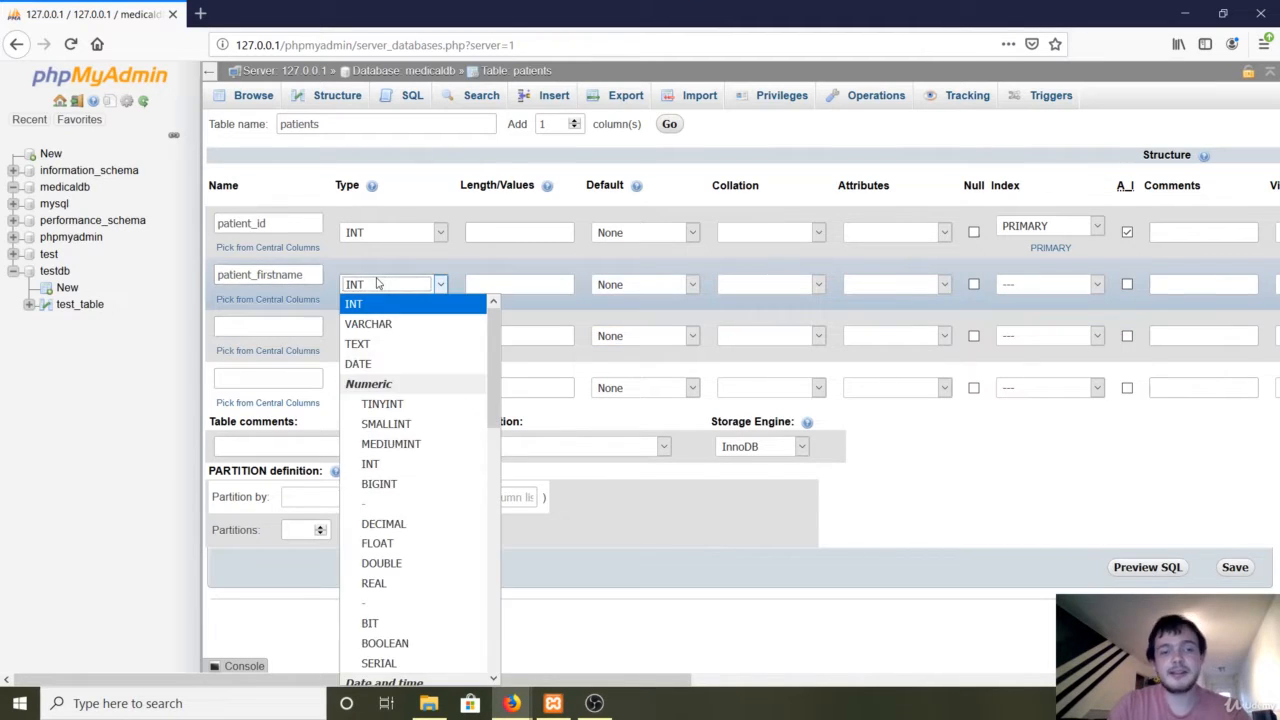
click(369, 323)
click(484, 289)
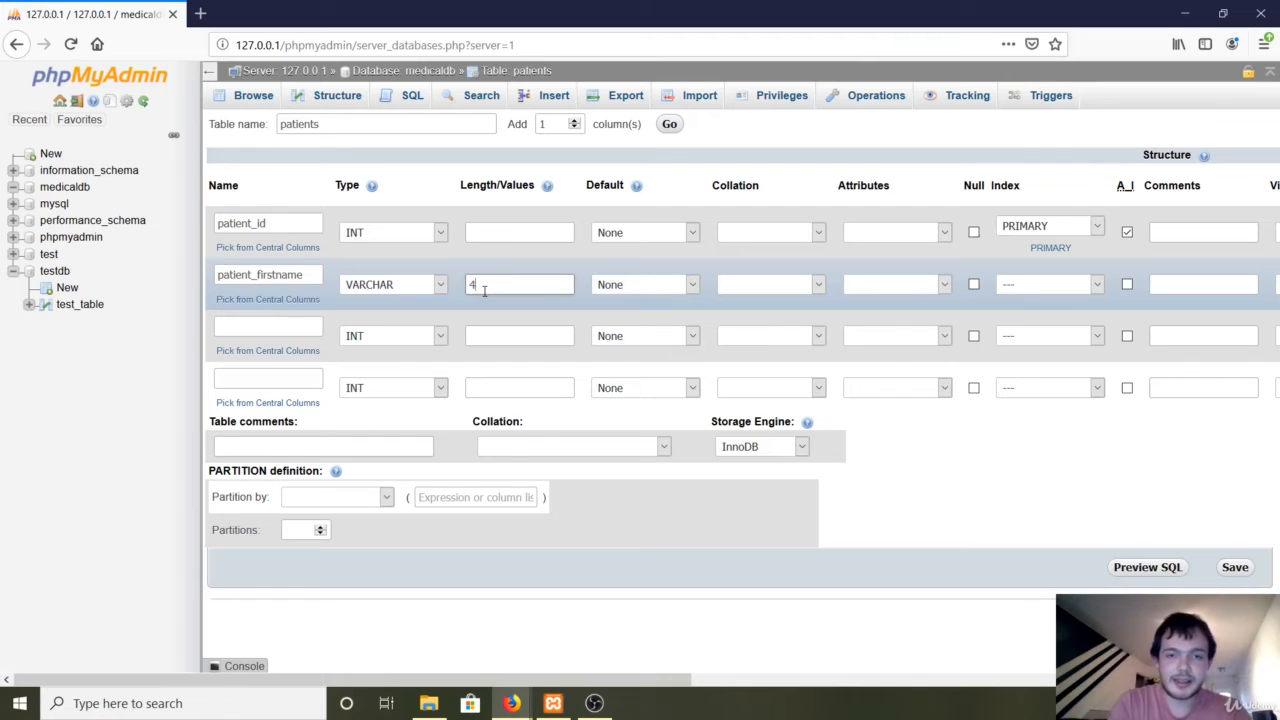
text(30)
click(293, 329)
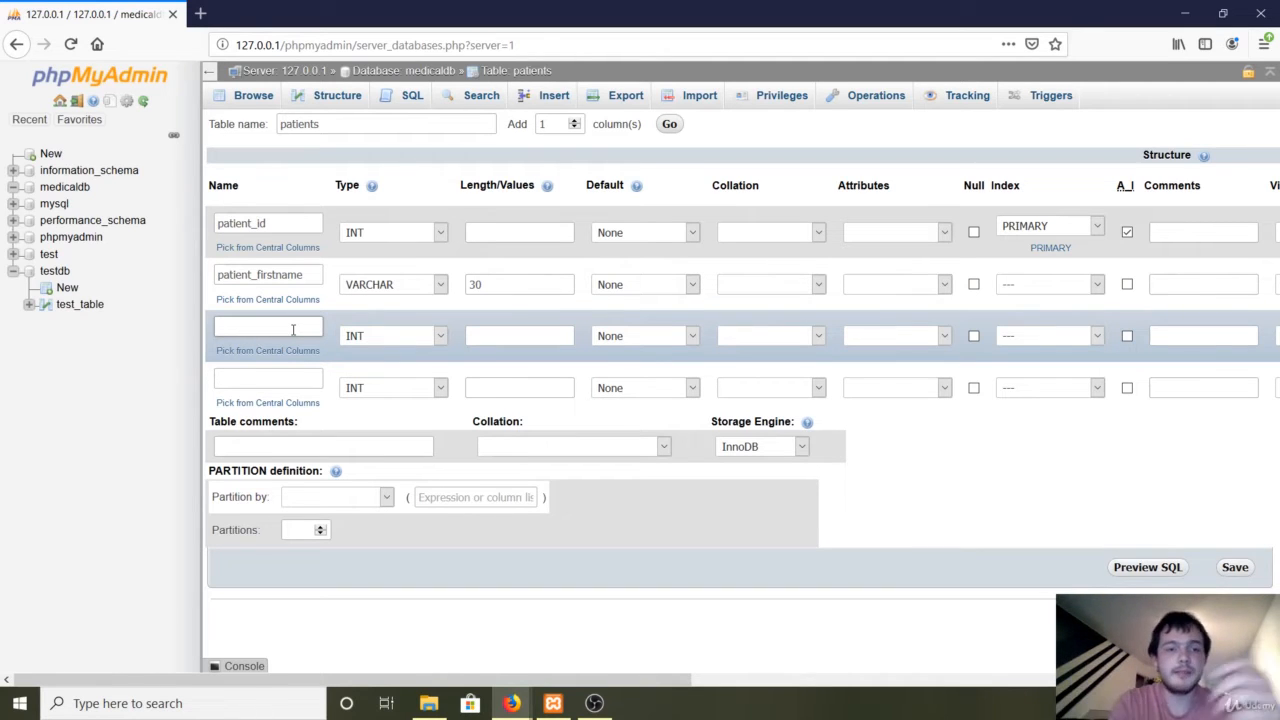
Define the third column as patient_surname, VARCHAR with length 30.
text(p)
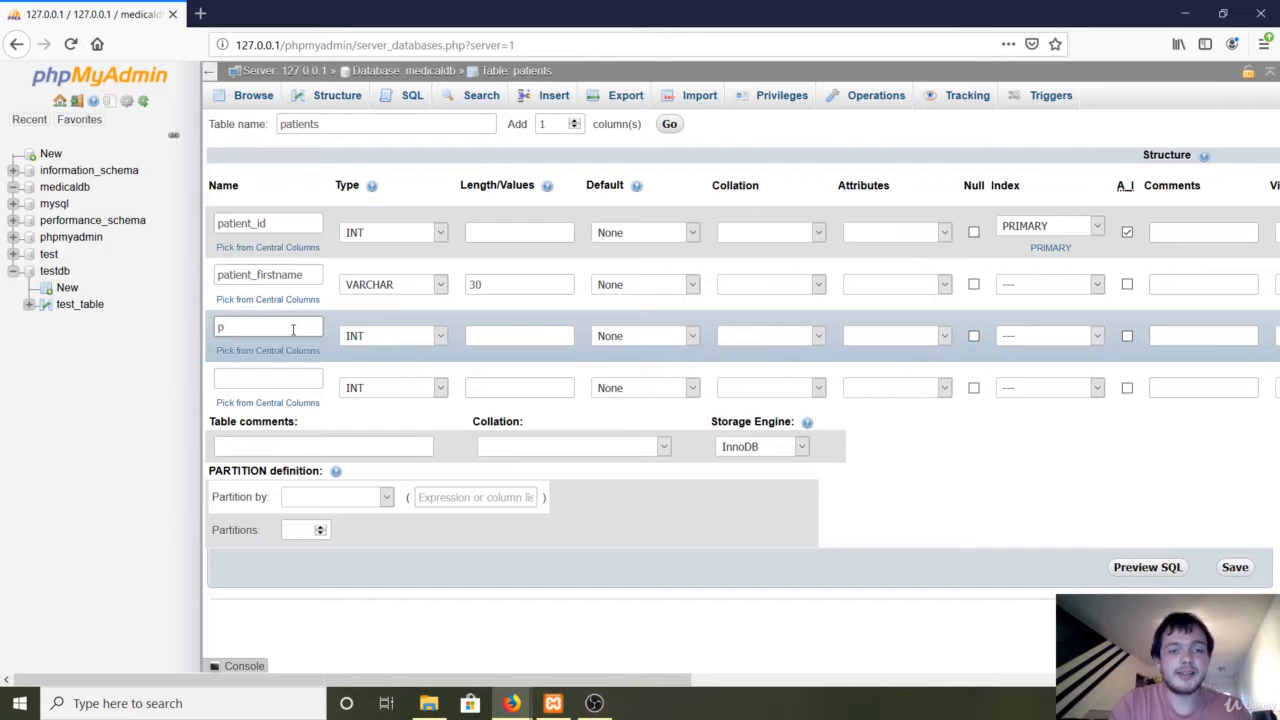
text(atient_s)
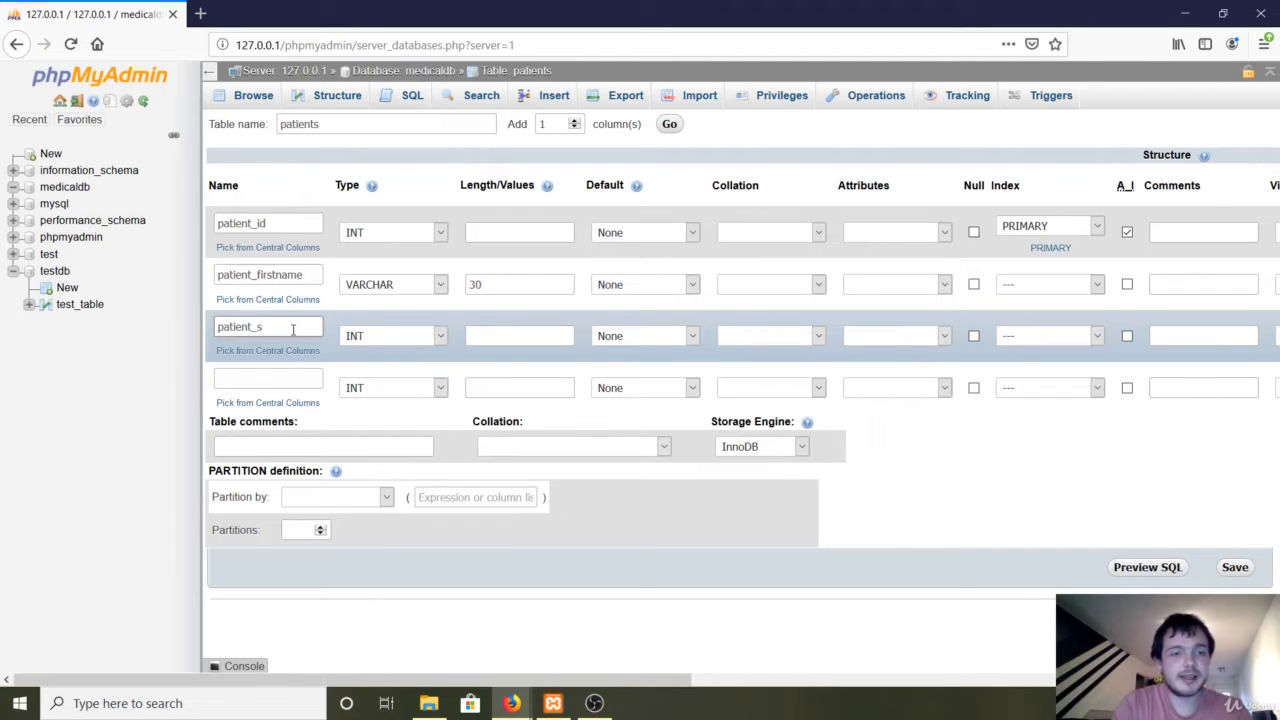
text(urname)
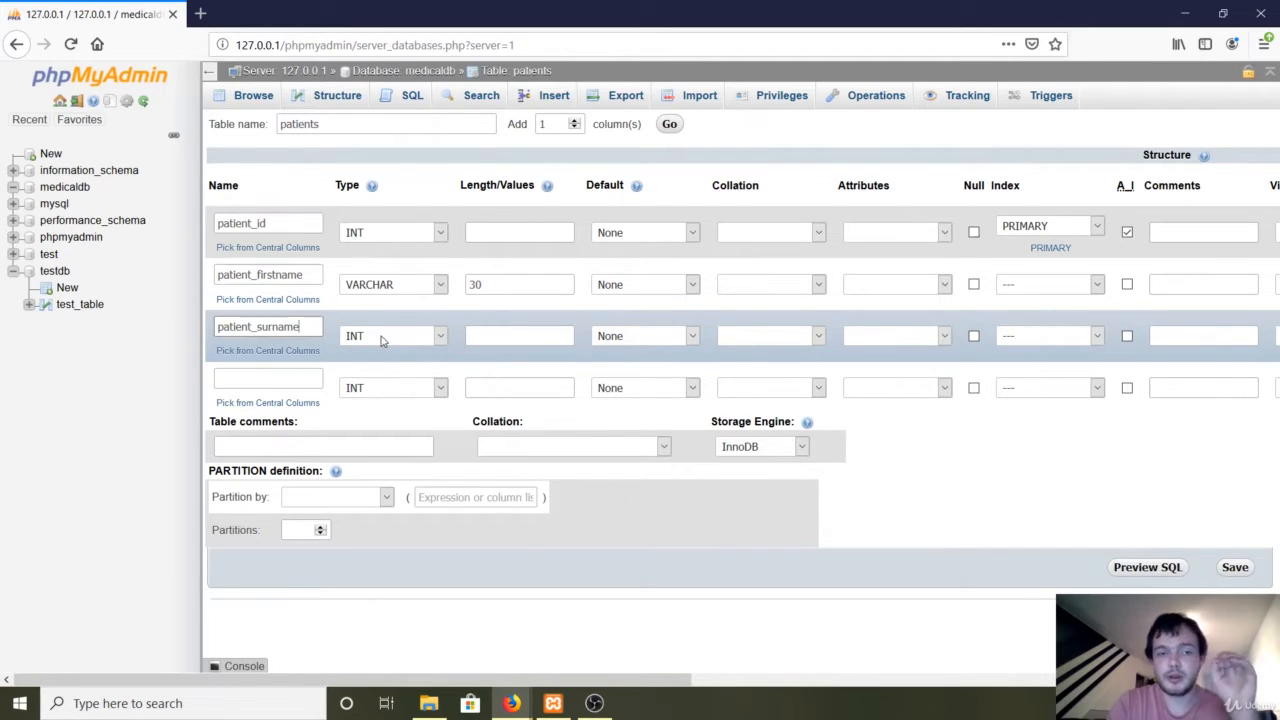
click(382, 338)
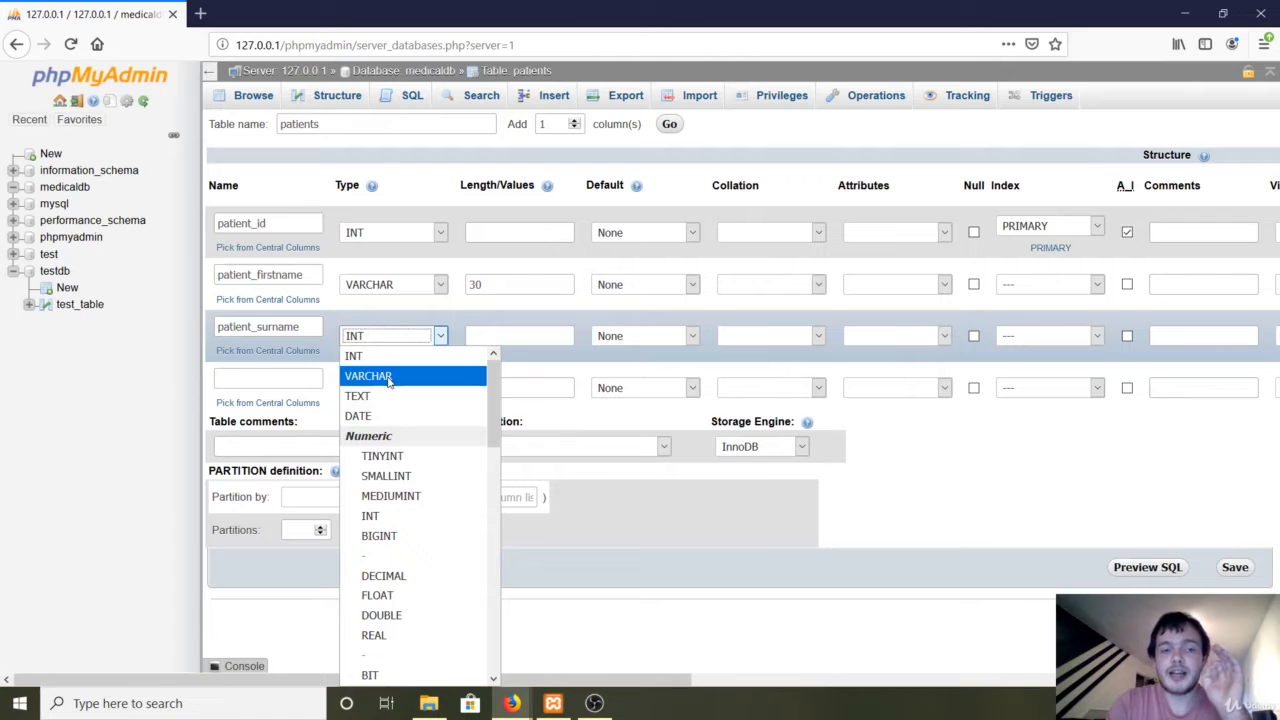
click(388, 377)
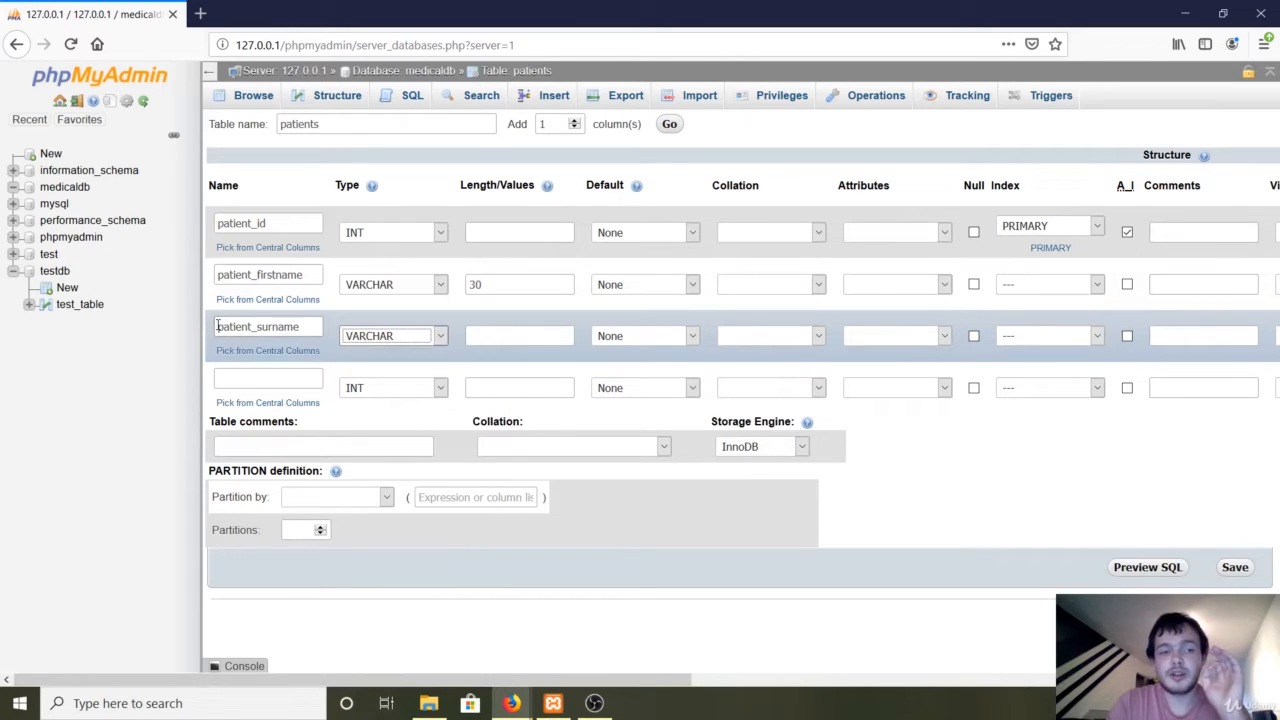
drag(217, 326, 311, 327)
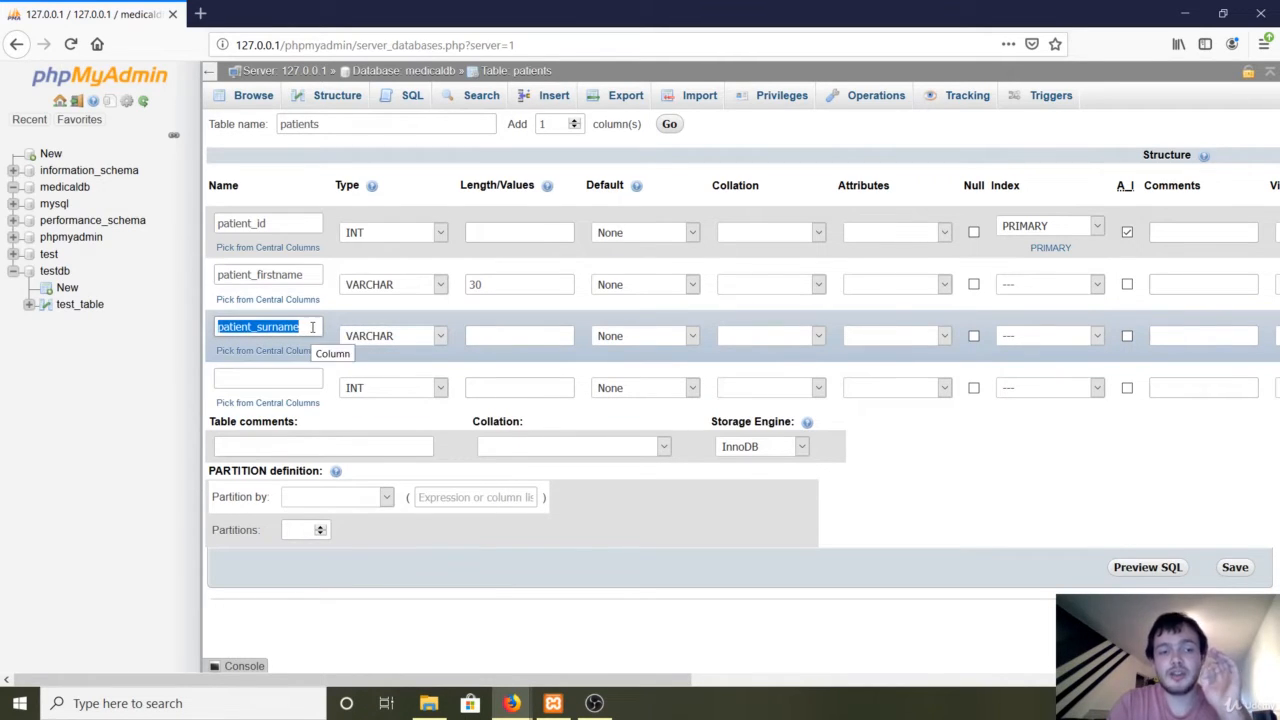
click(519, 336)
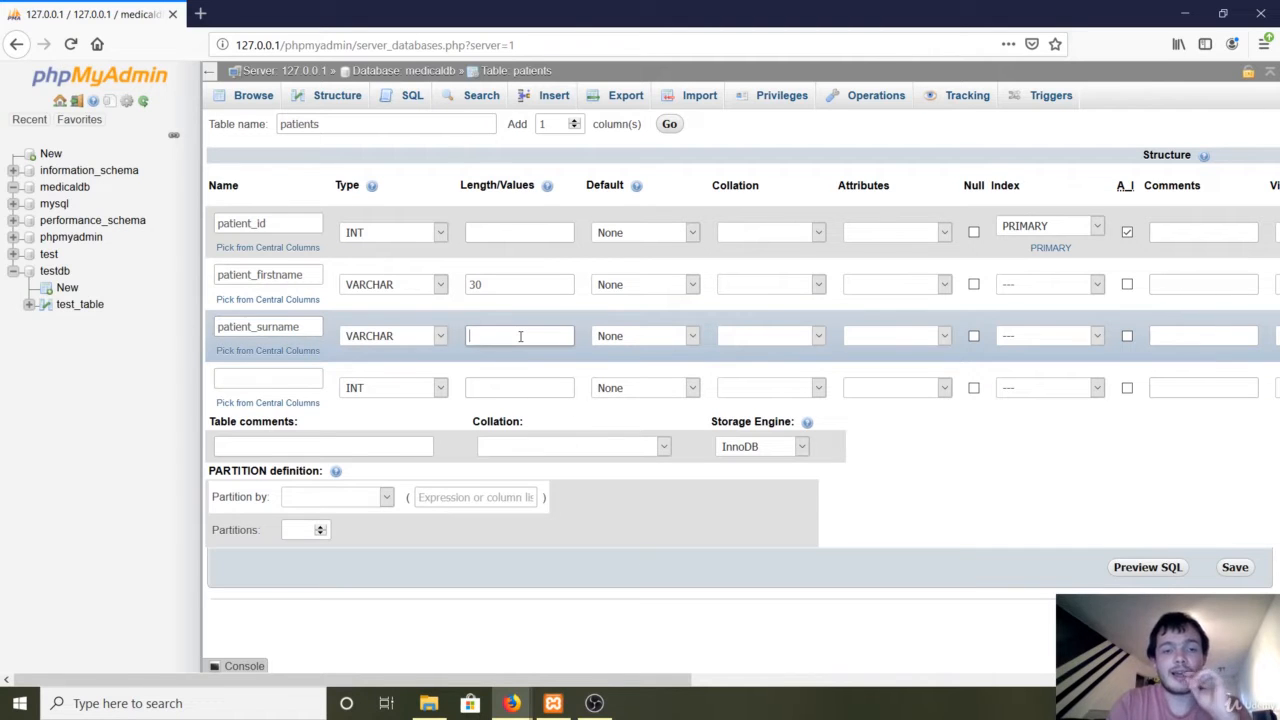
text(30)
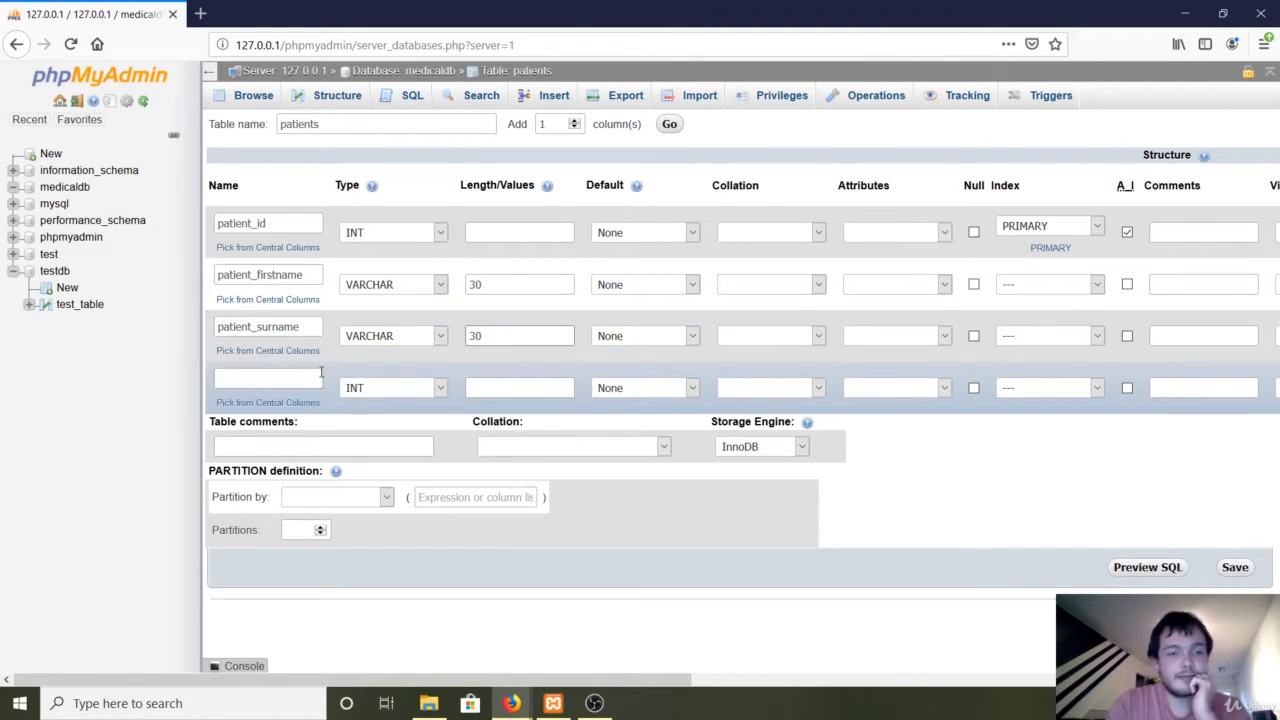
click(270, 377)
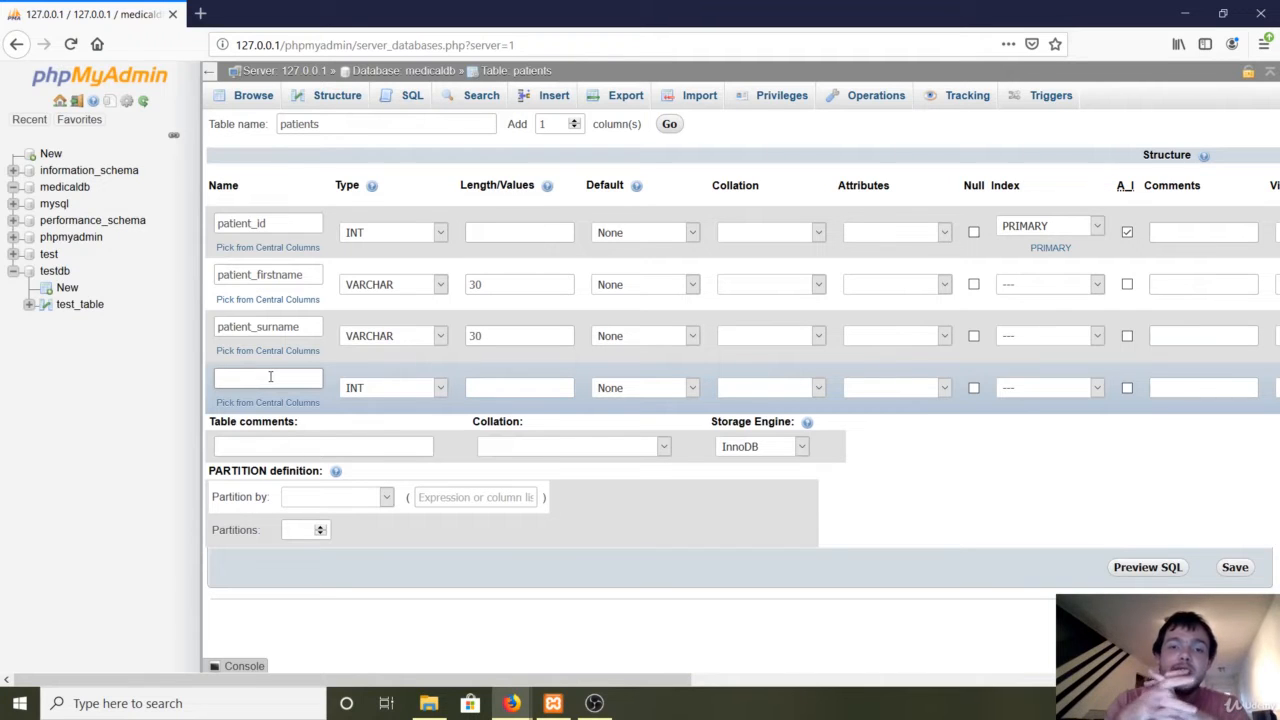
click(270, 376)
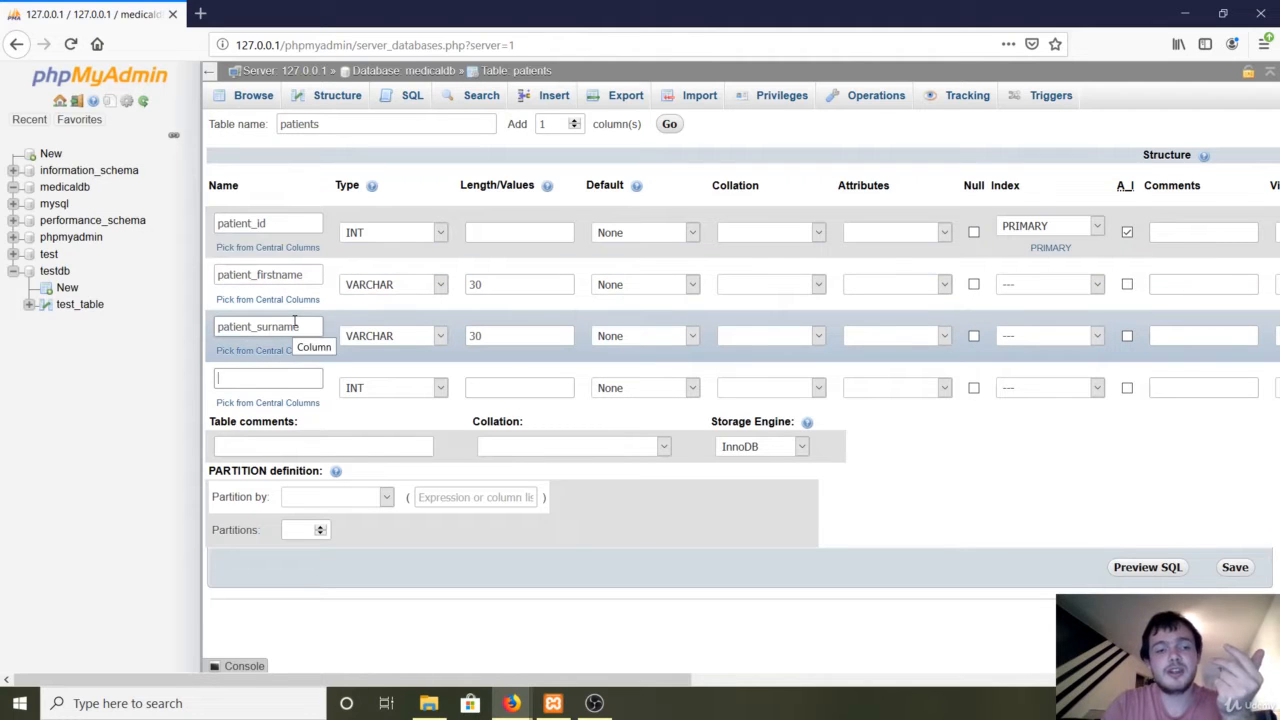
Name the fourth column patient_address and set its type to VARCHAR.
click(369, 388)
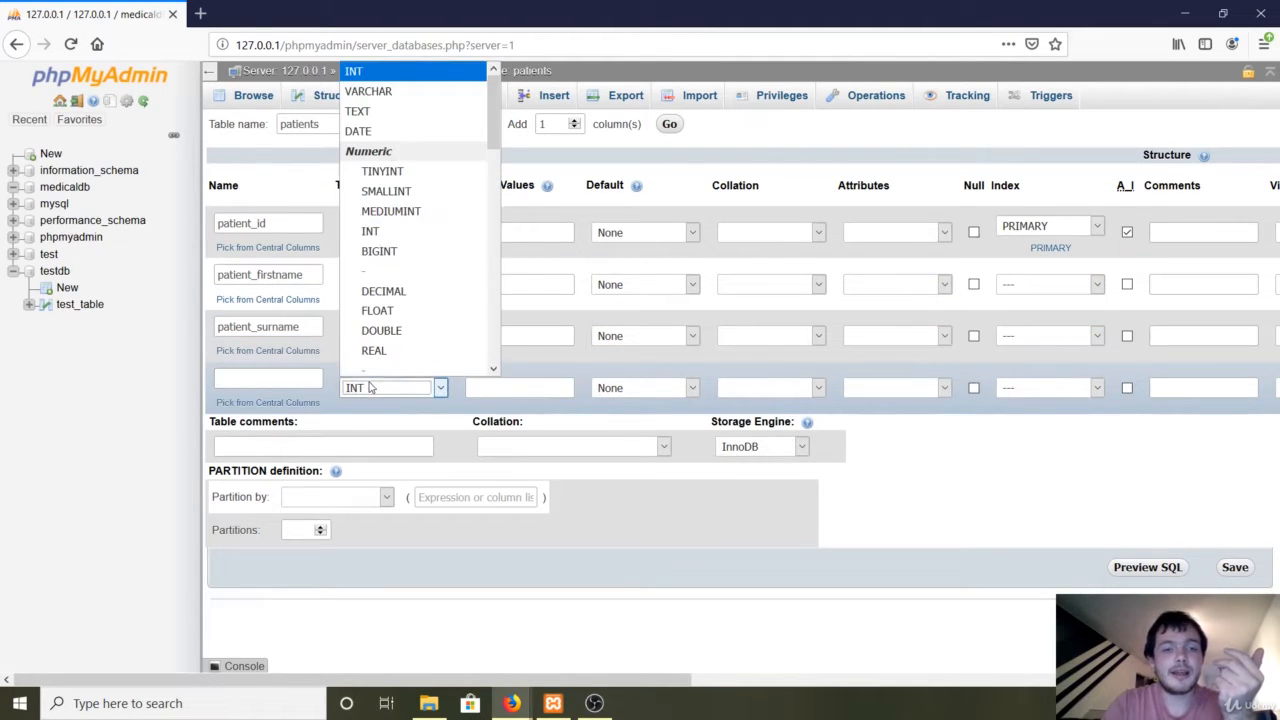
click(376, 90)
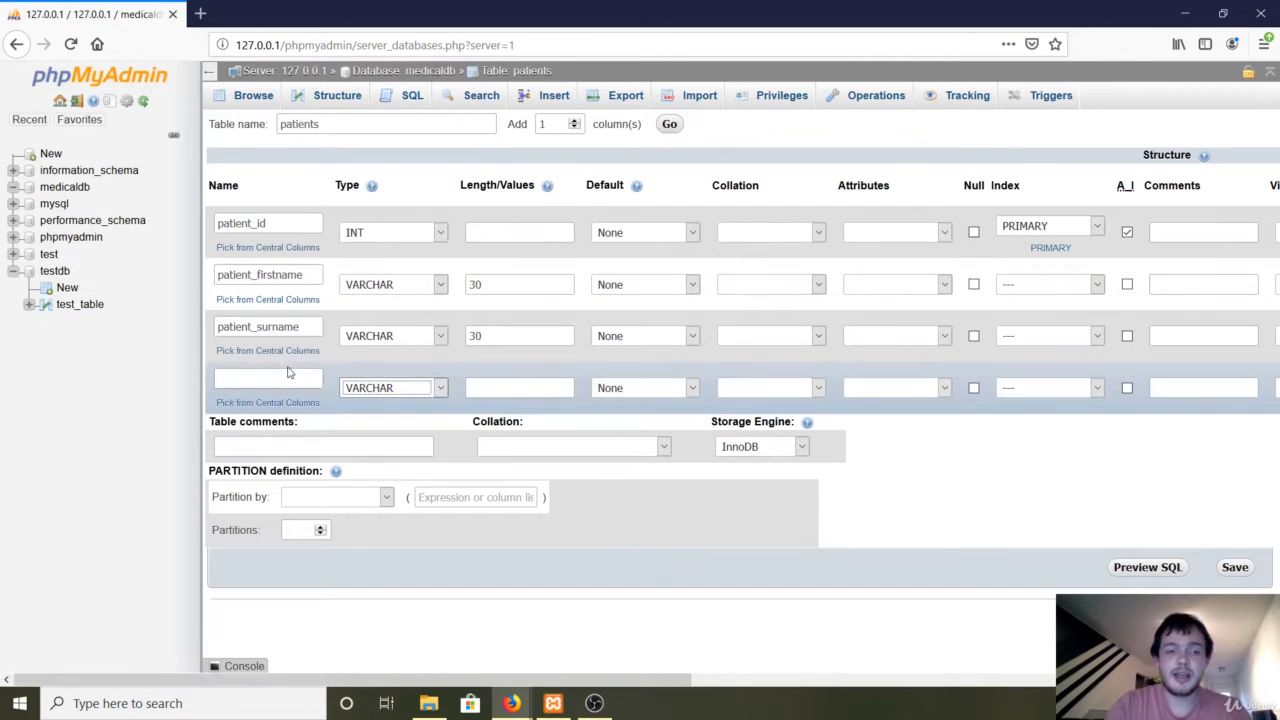
click(287, 370)
text(patient)
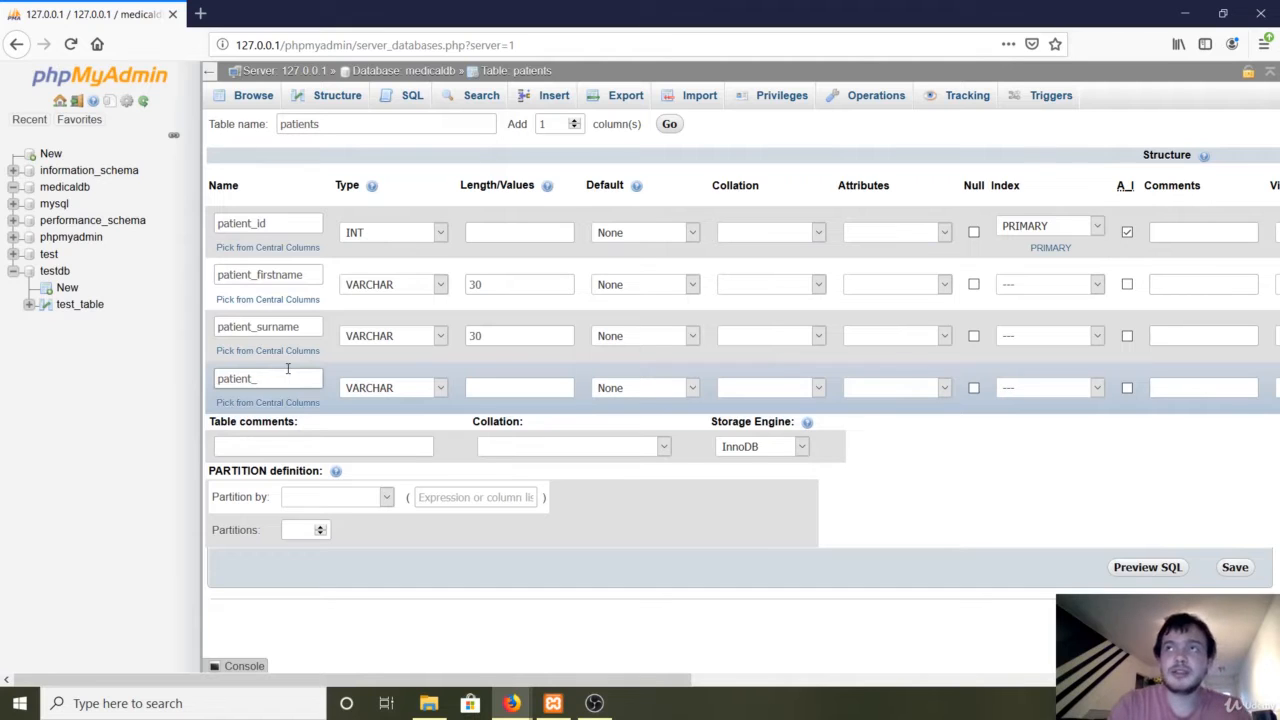
text(_ad)
text(ss)
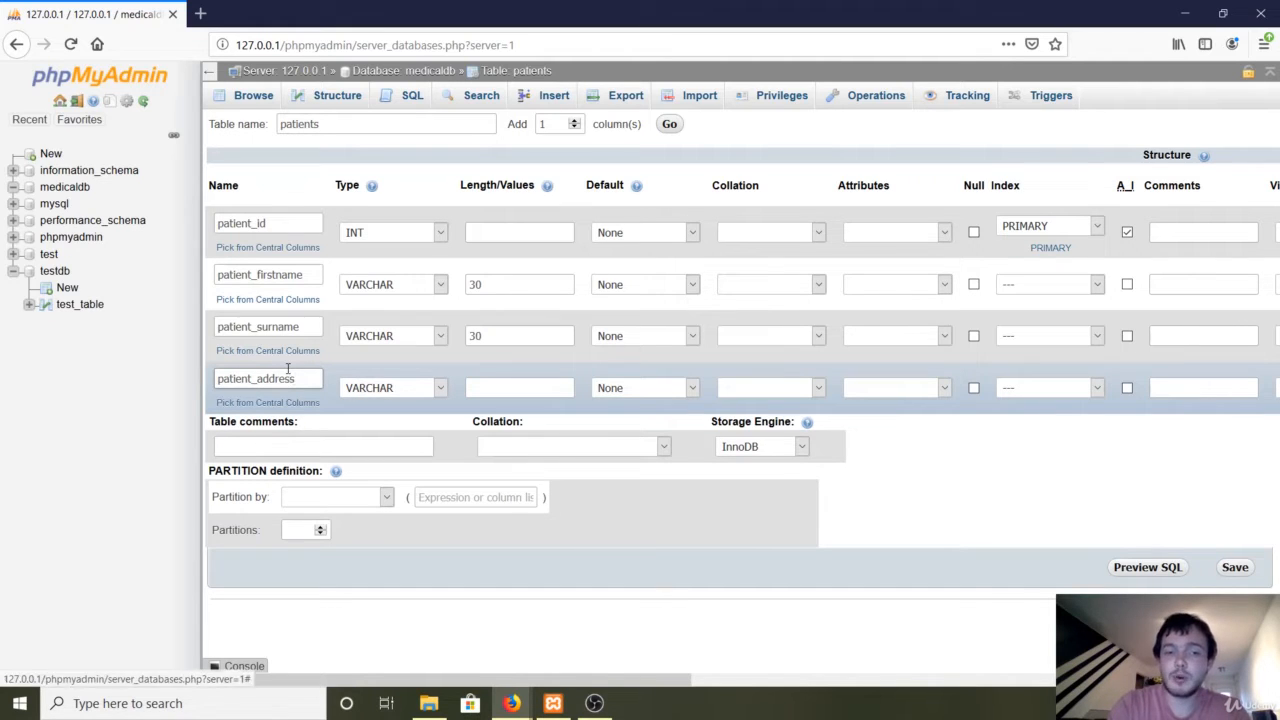
key(Tab)
key(Tab)
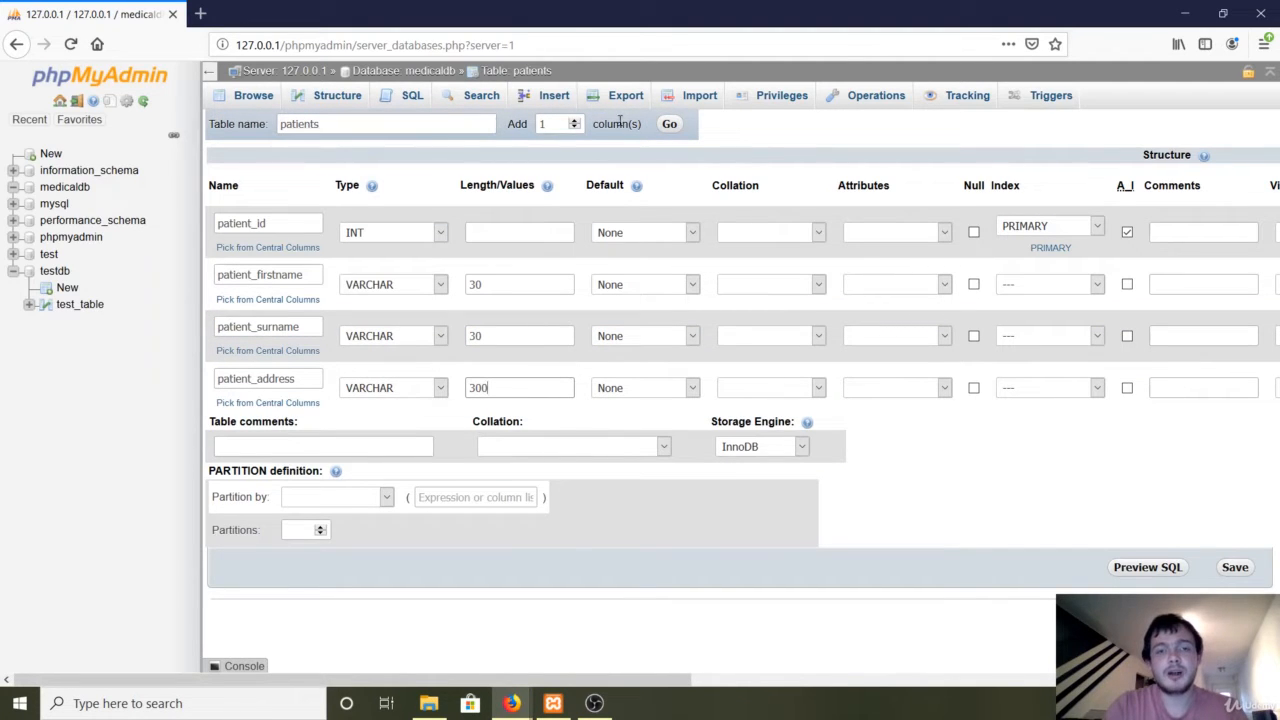
Add a fifth column, patient_telephone, as VARCHAR length 16, plus another blank row.
click(670, 124)
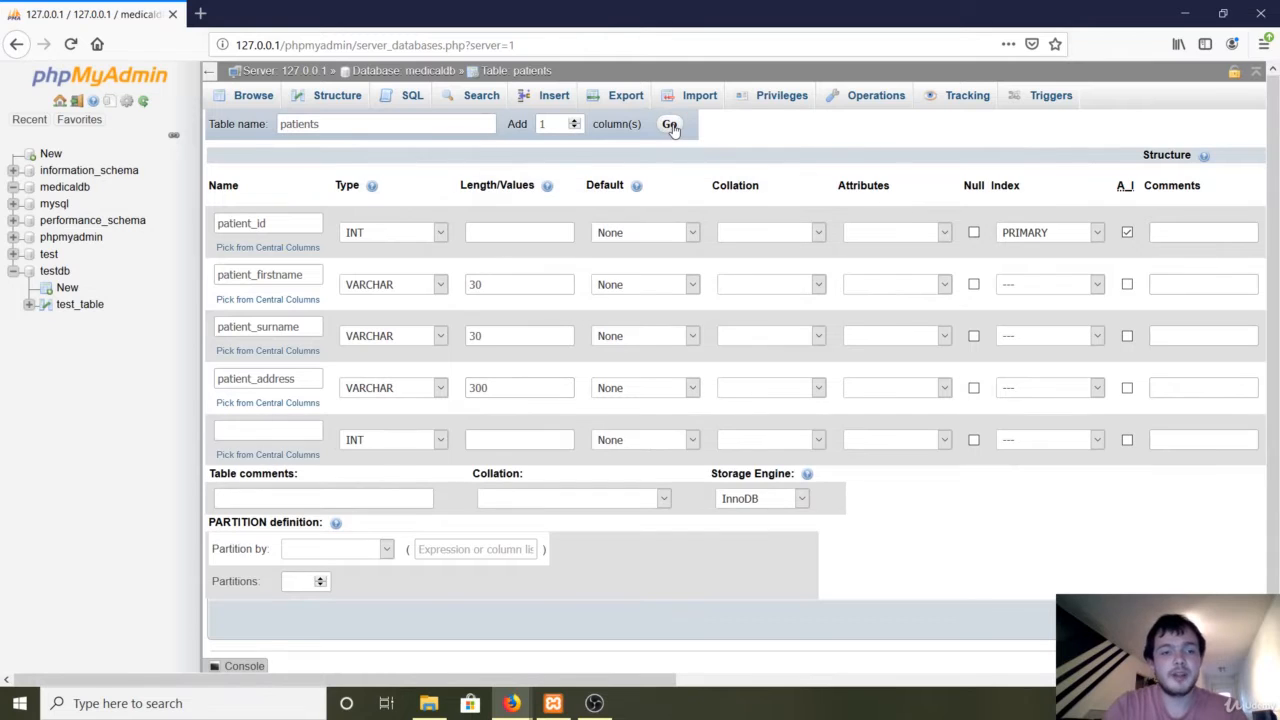
click(288, 428)
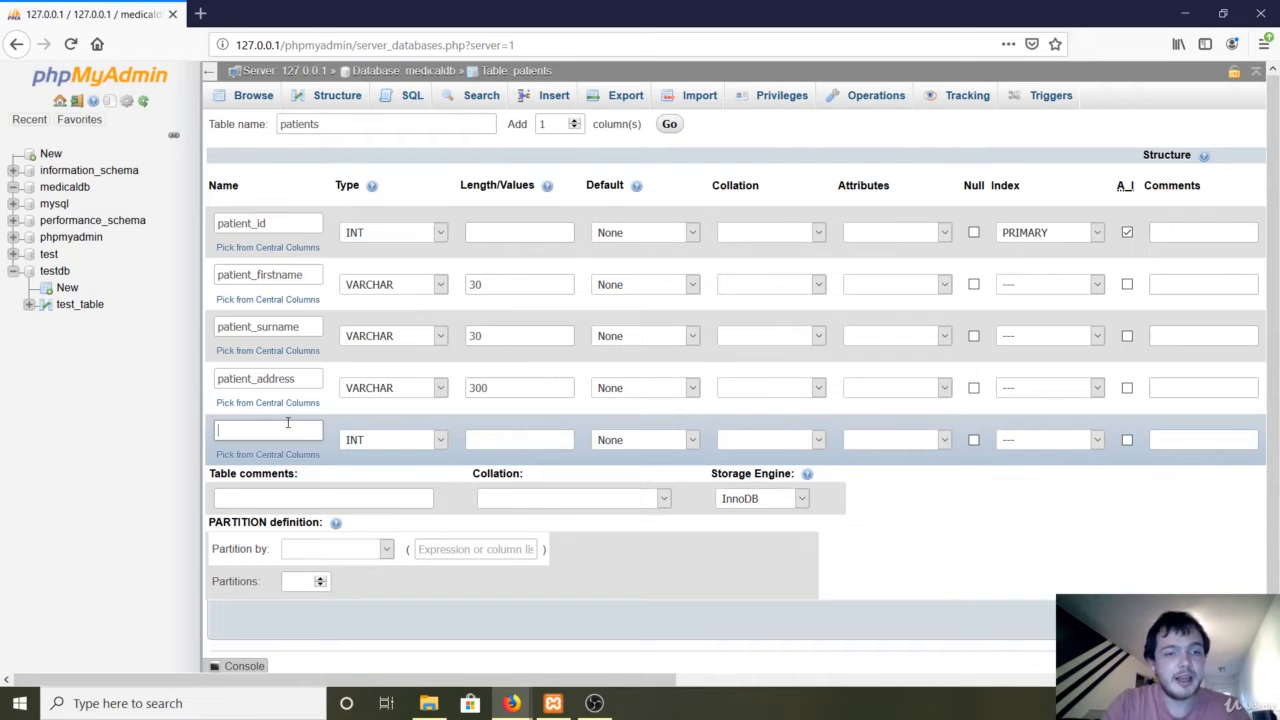
text(atient_telephone)
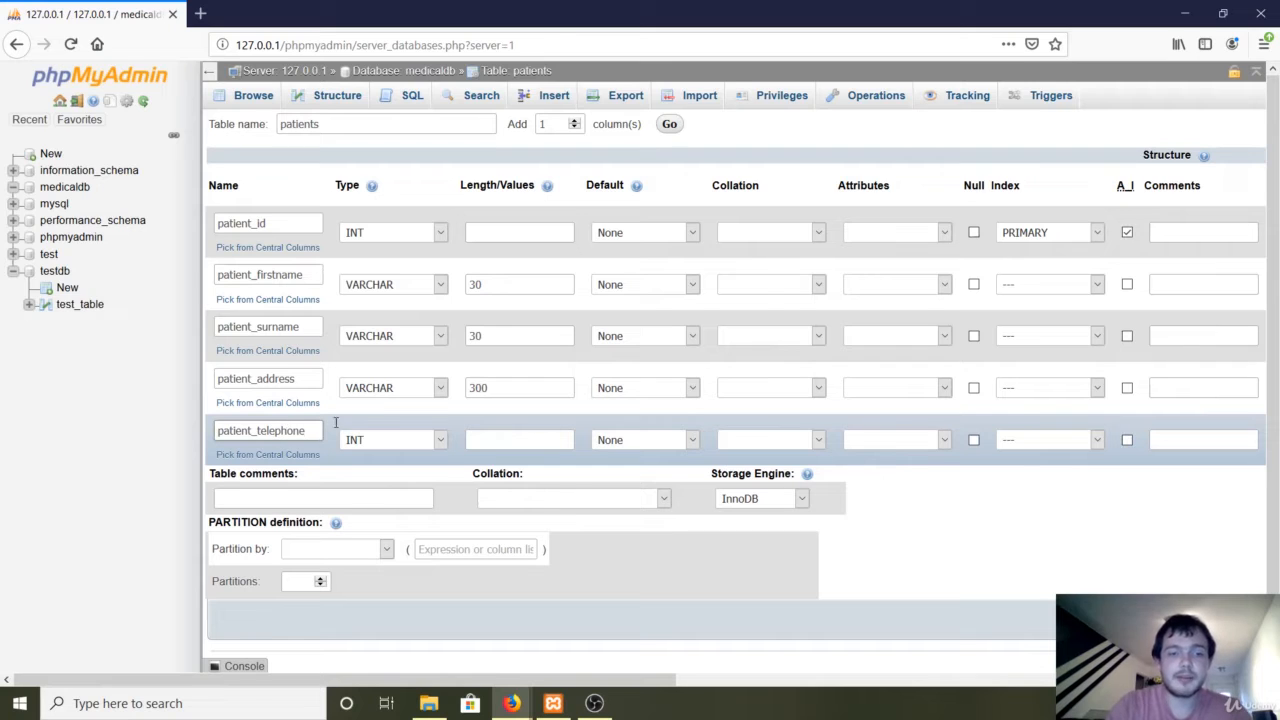
click(386, 438)
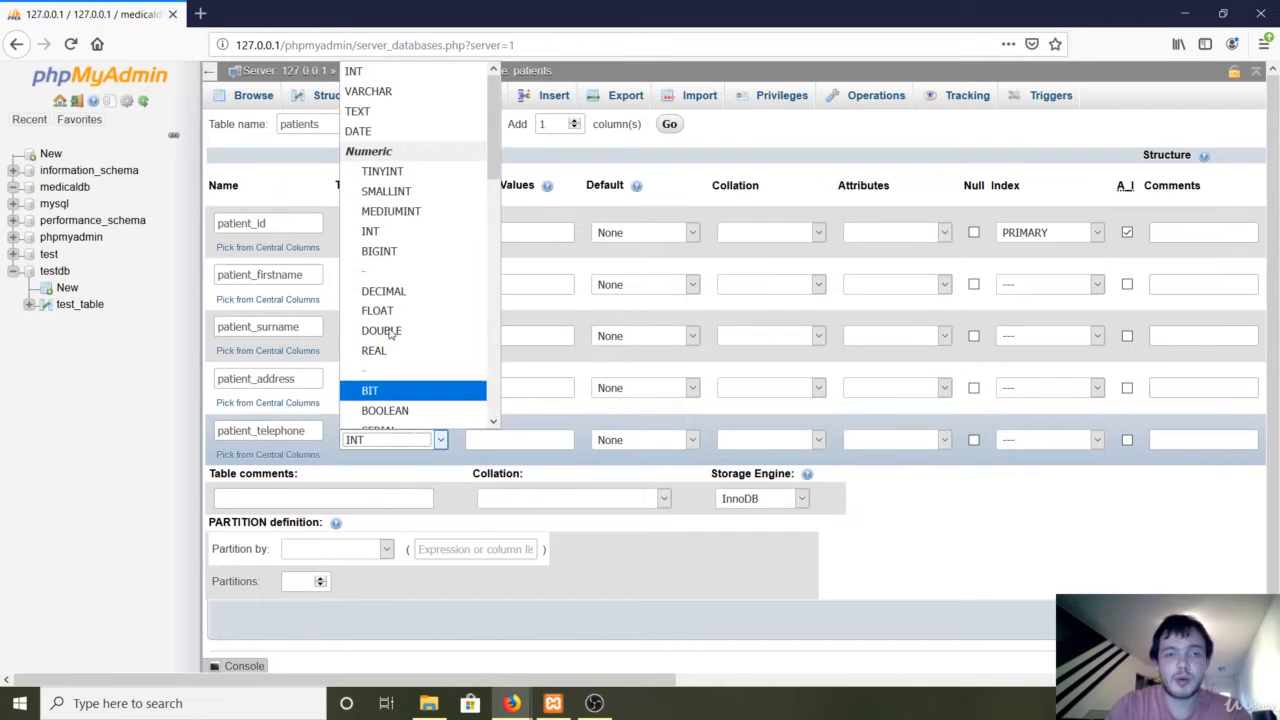
click(373, 92)
click(512, 438)
text(16)
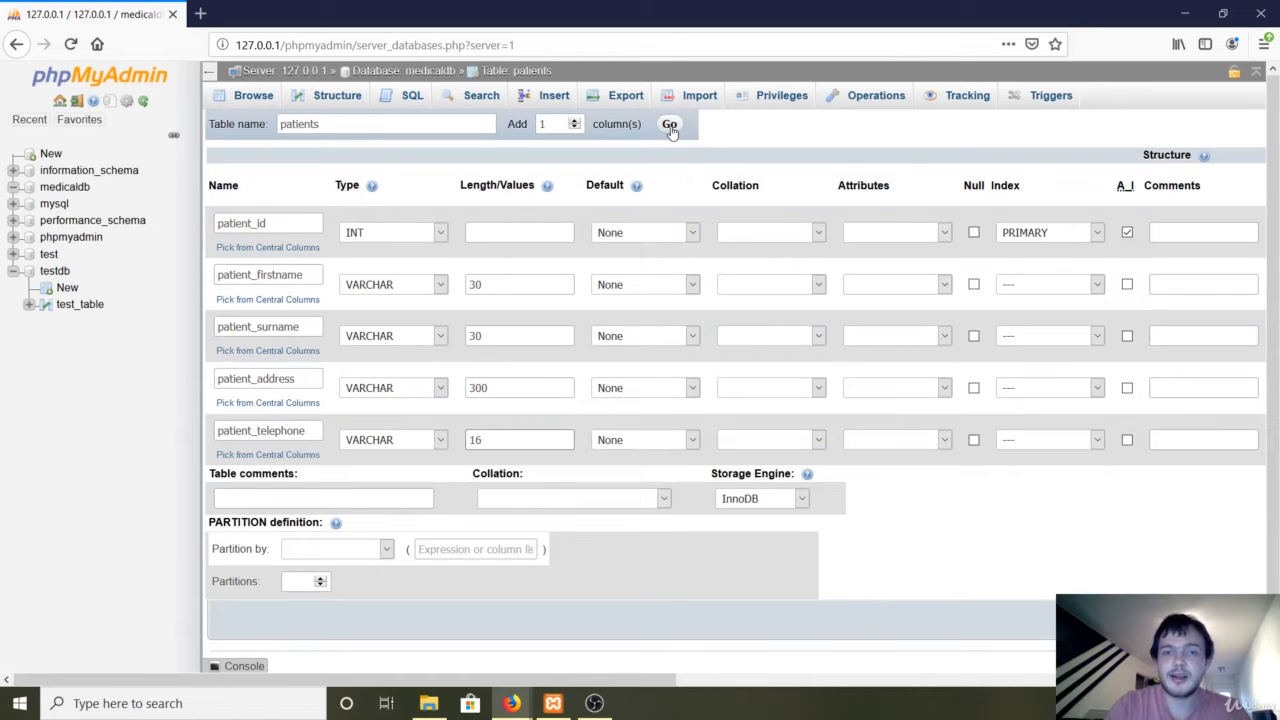
click(669, 124)
Name the sixth column patient_date_of_birth and give it the DATE type.
click(282, 476)
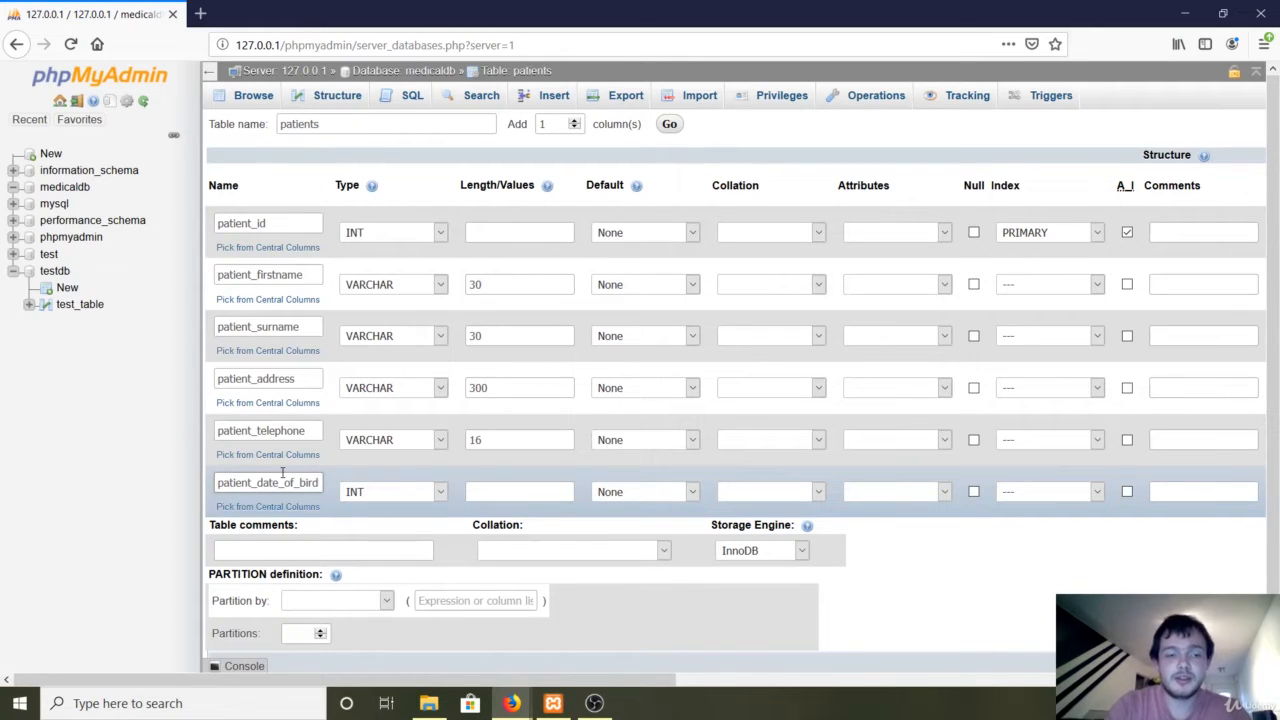
key(BackSpace)
text(th)
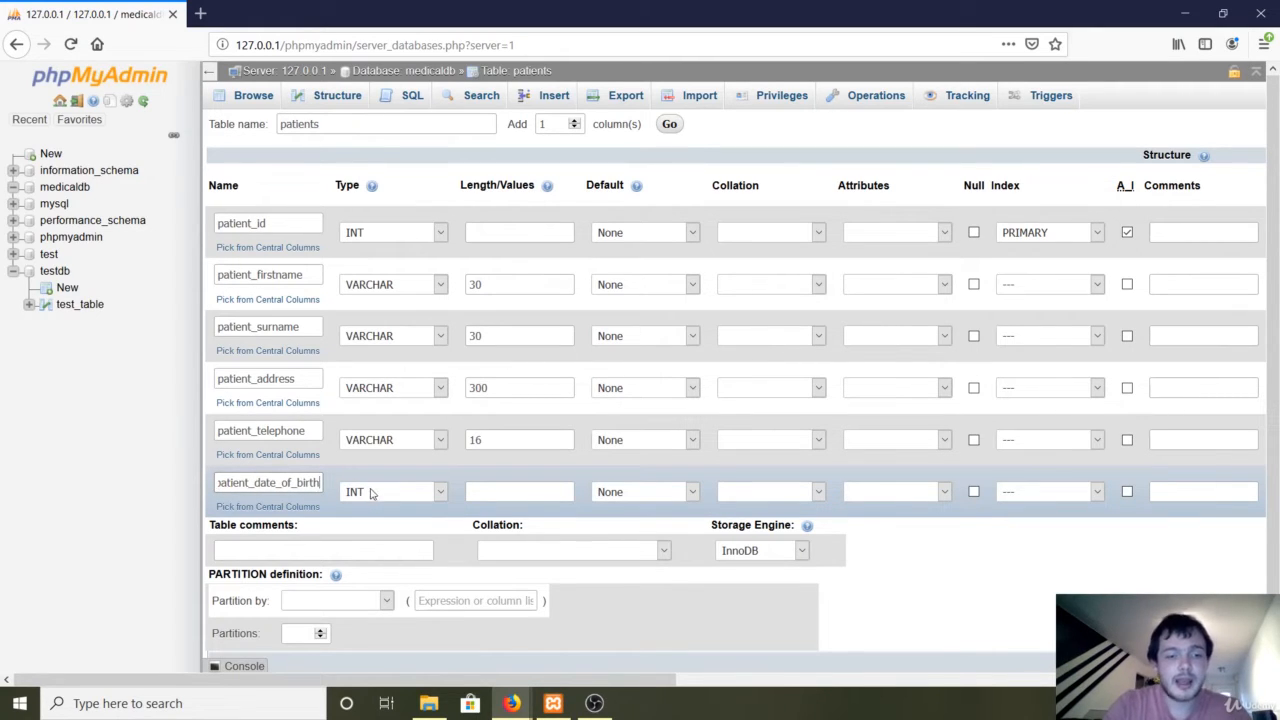
click(371, 494)
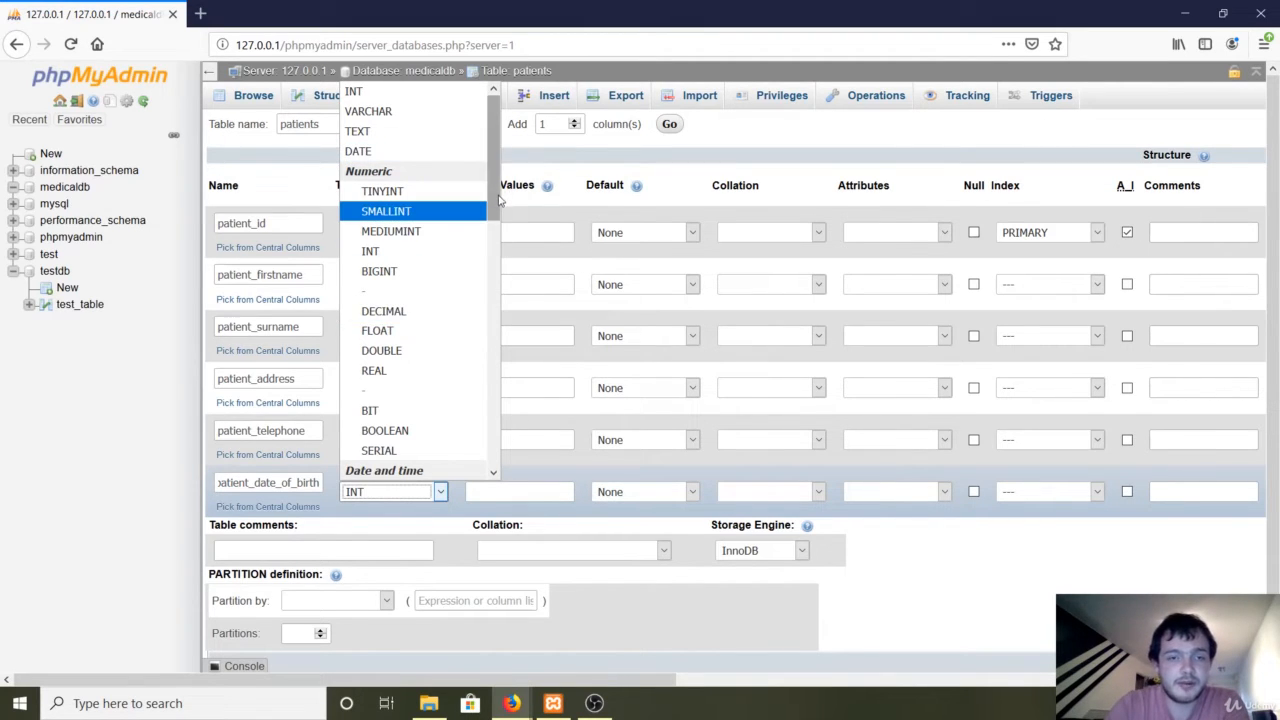
scroll(500, 200, down, 4)
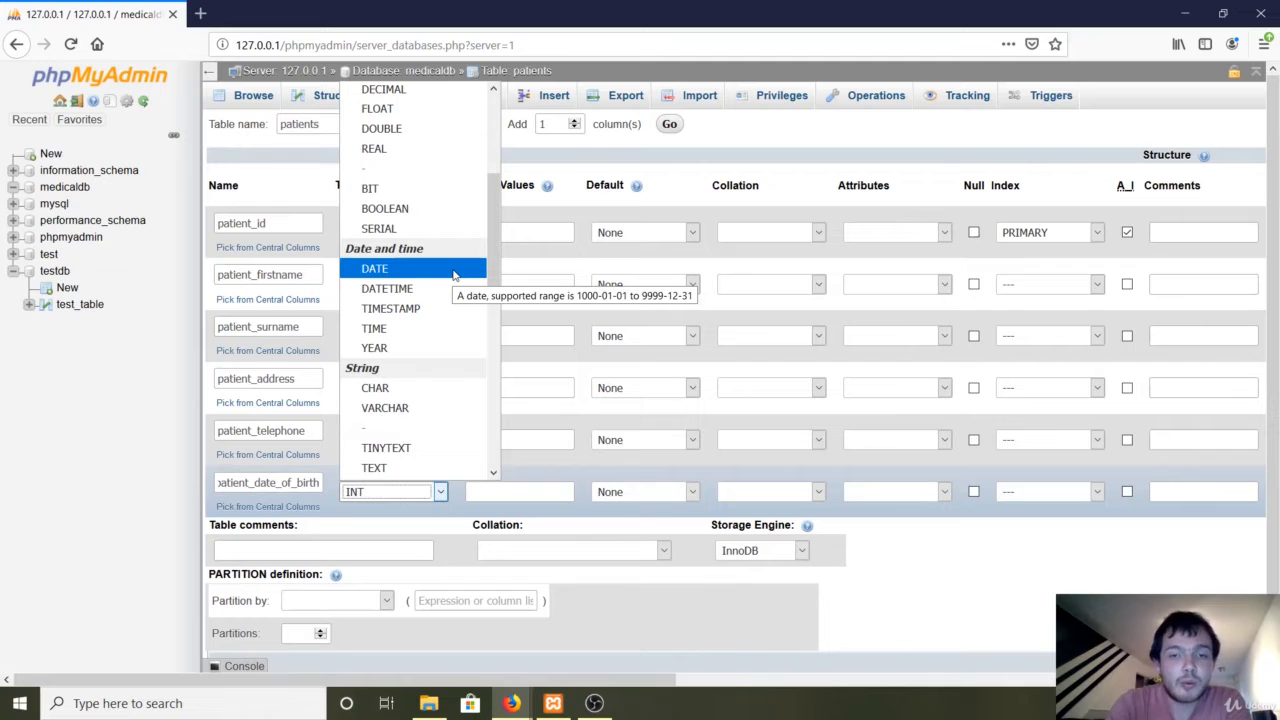
click(453, 268)
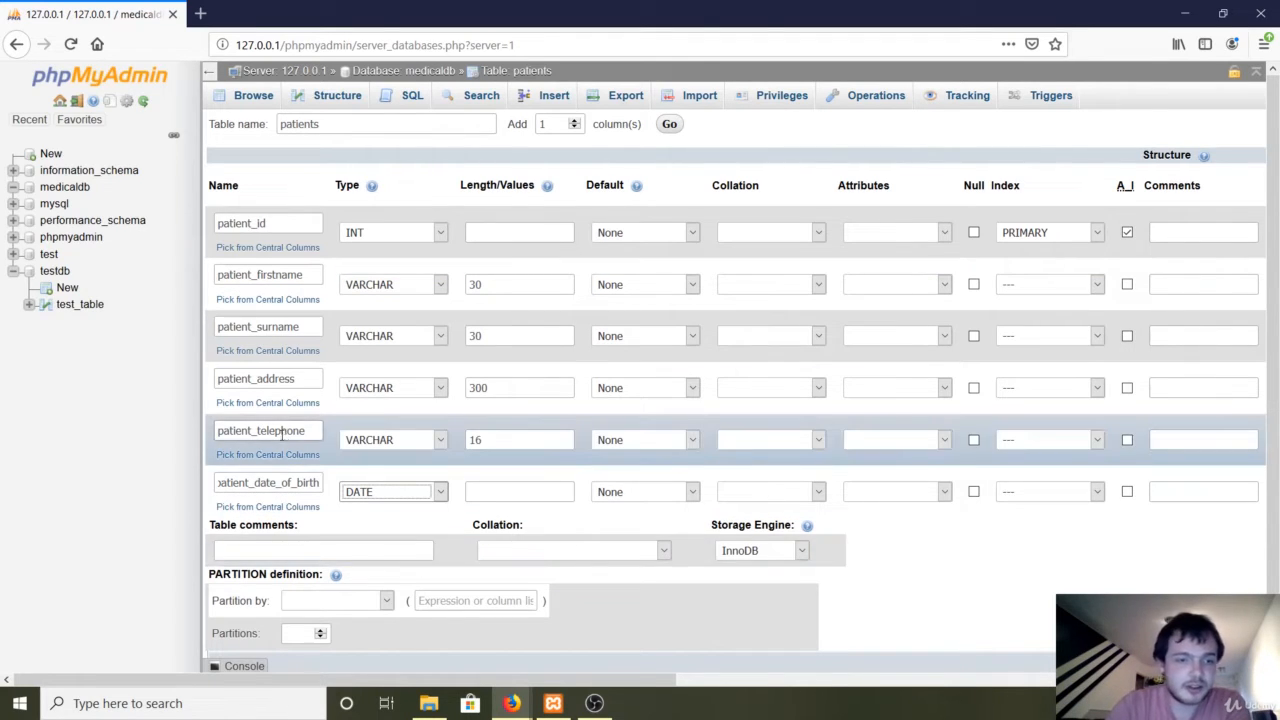
drag(279, 483, 334, 495)
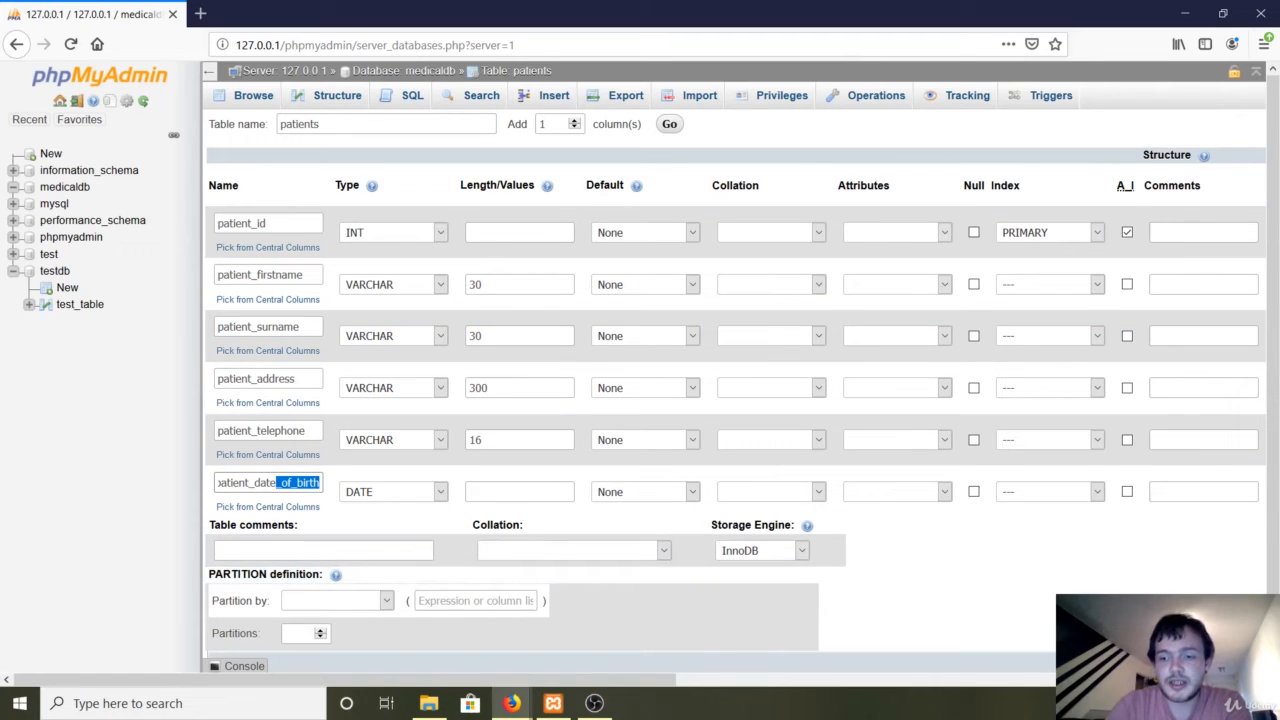
scroll(735, 400, down, 1)
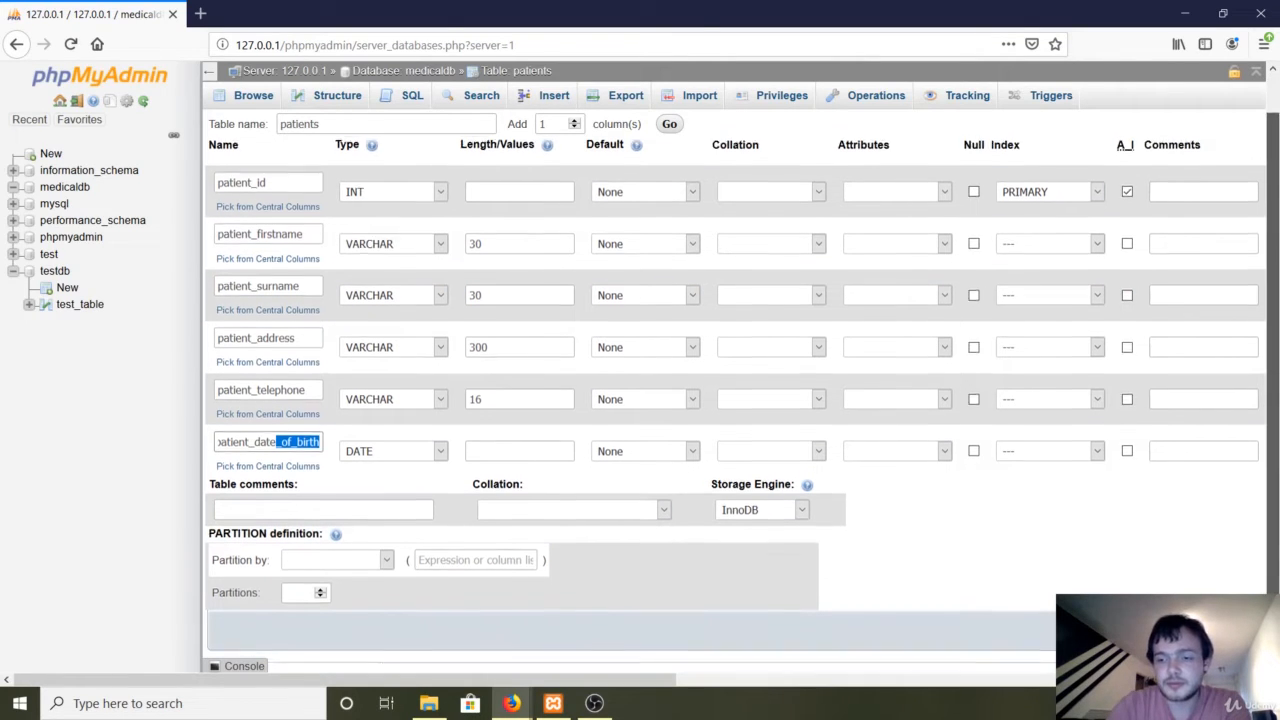
click(1232, 628)
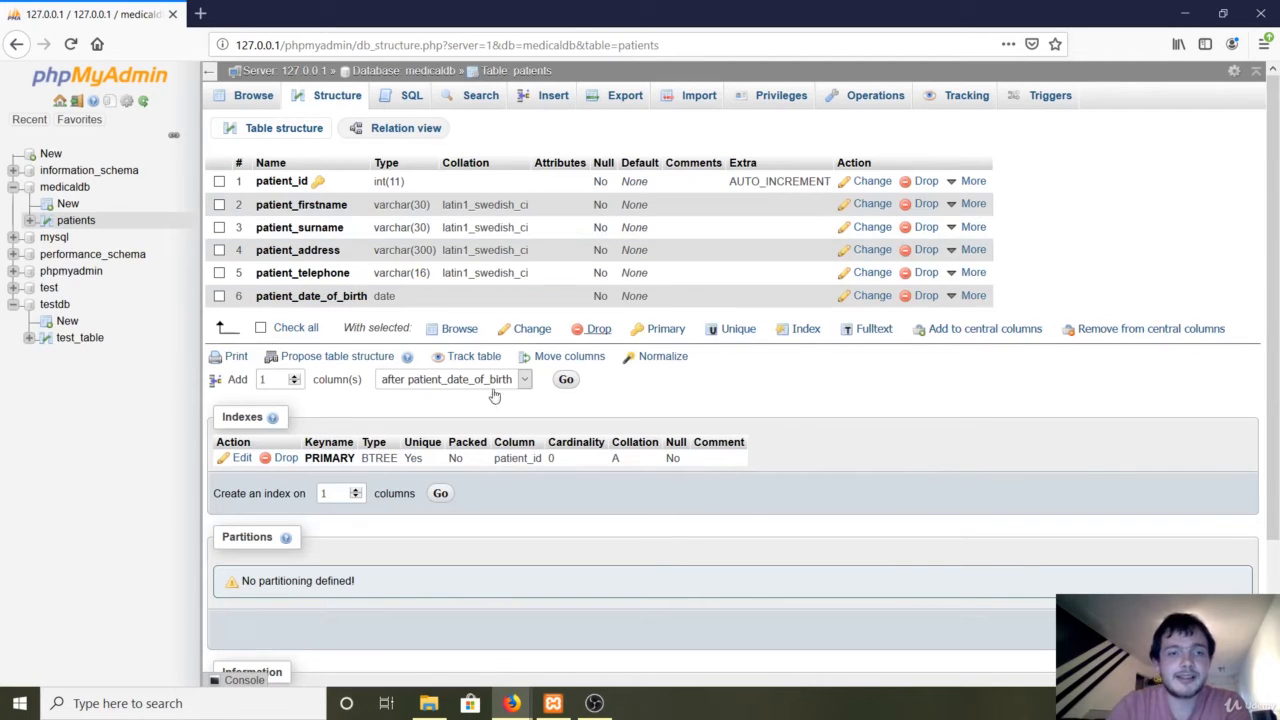
click(253, 97)
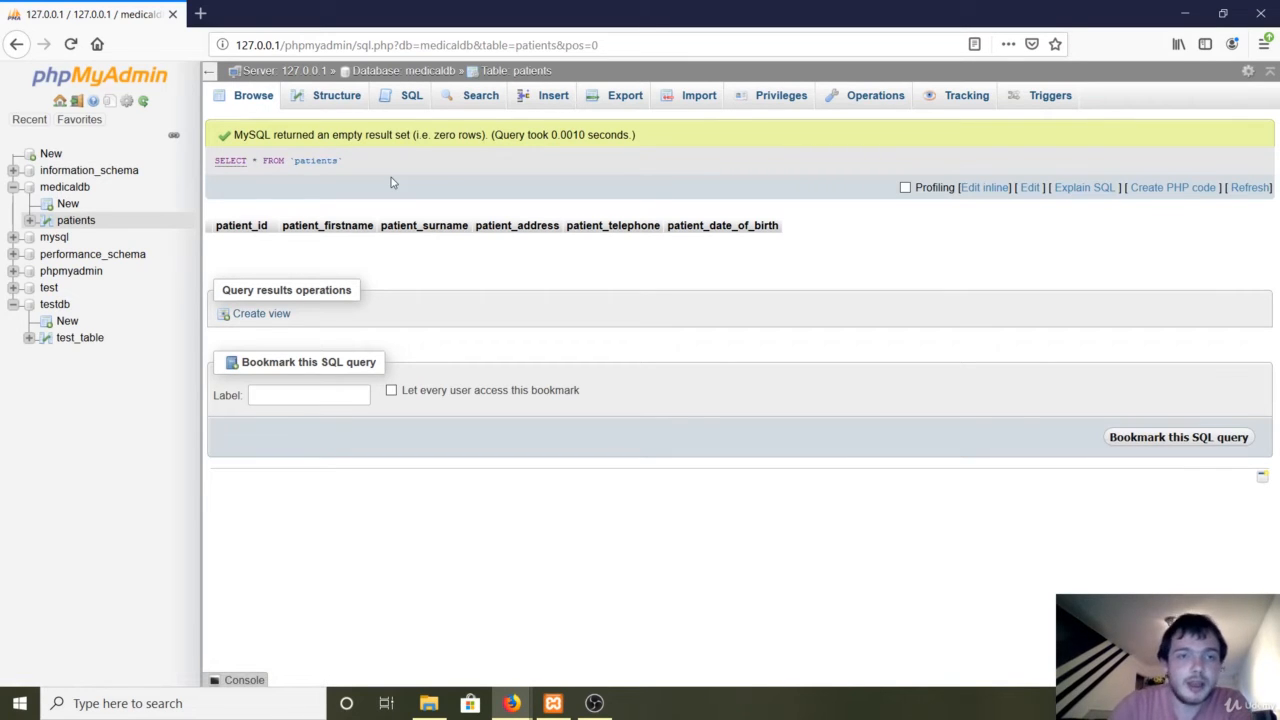
click(106, 220)
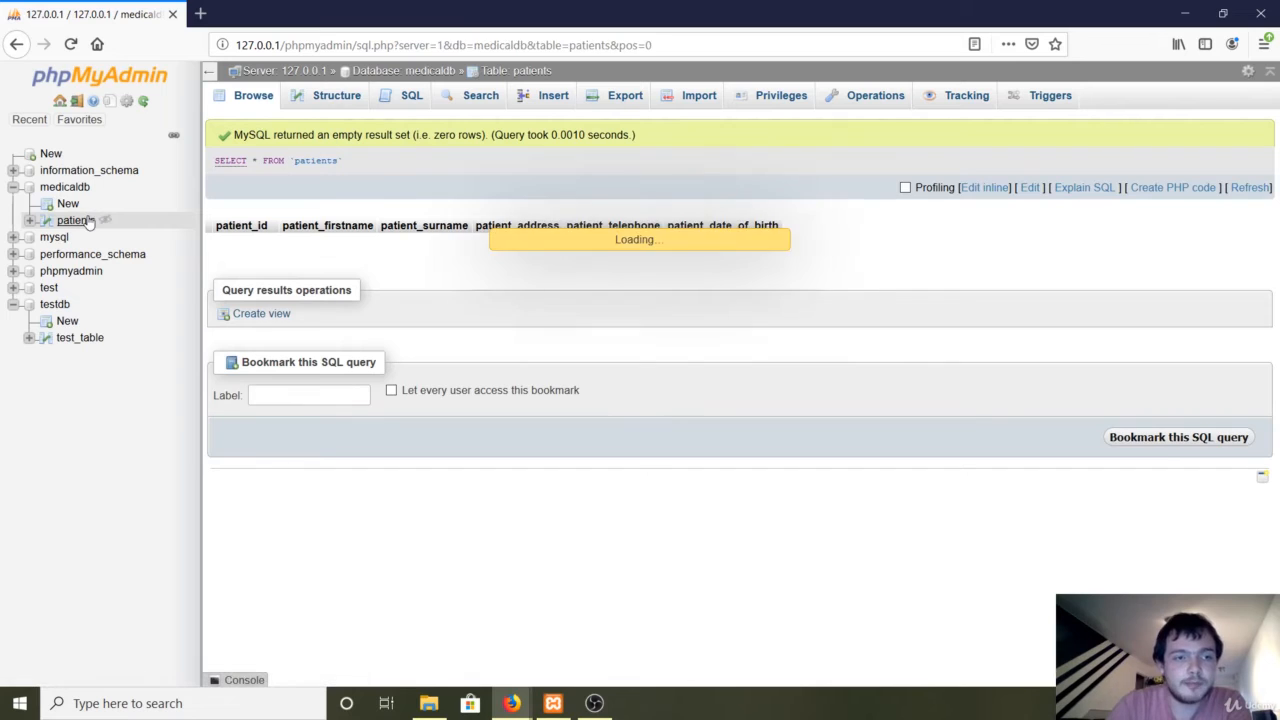
click(337, 97)
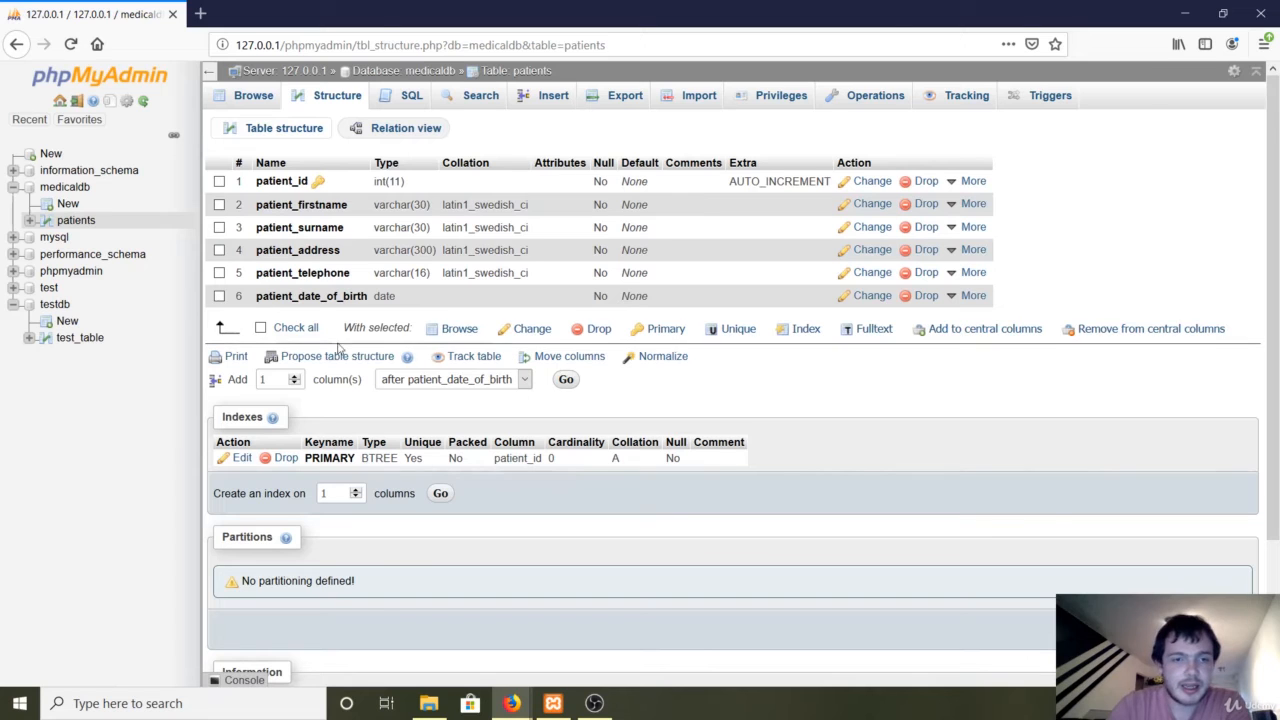
On the patients Structure tab, add one column positioned after patient_firstname.
scroll(1277, 404, down, 3)
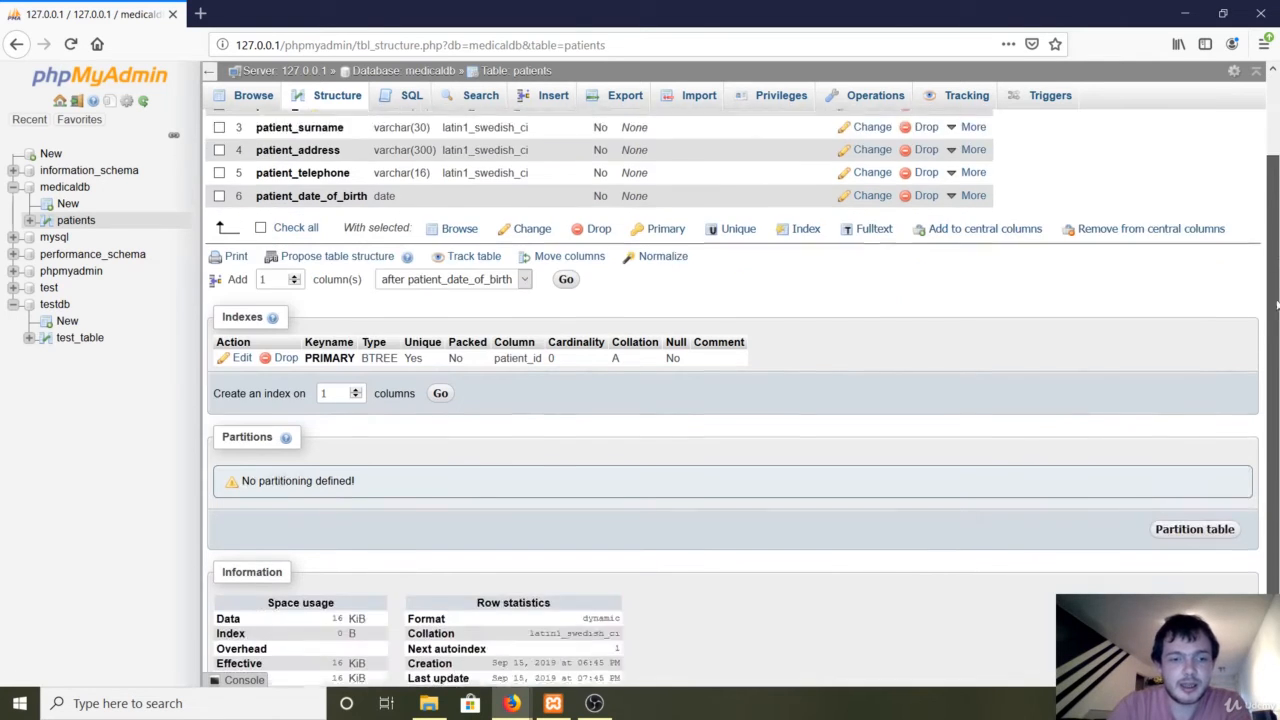
scroll(1277, 404, up, 3)
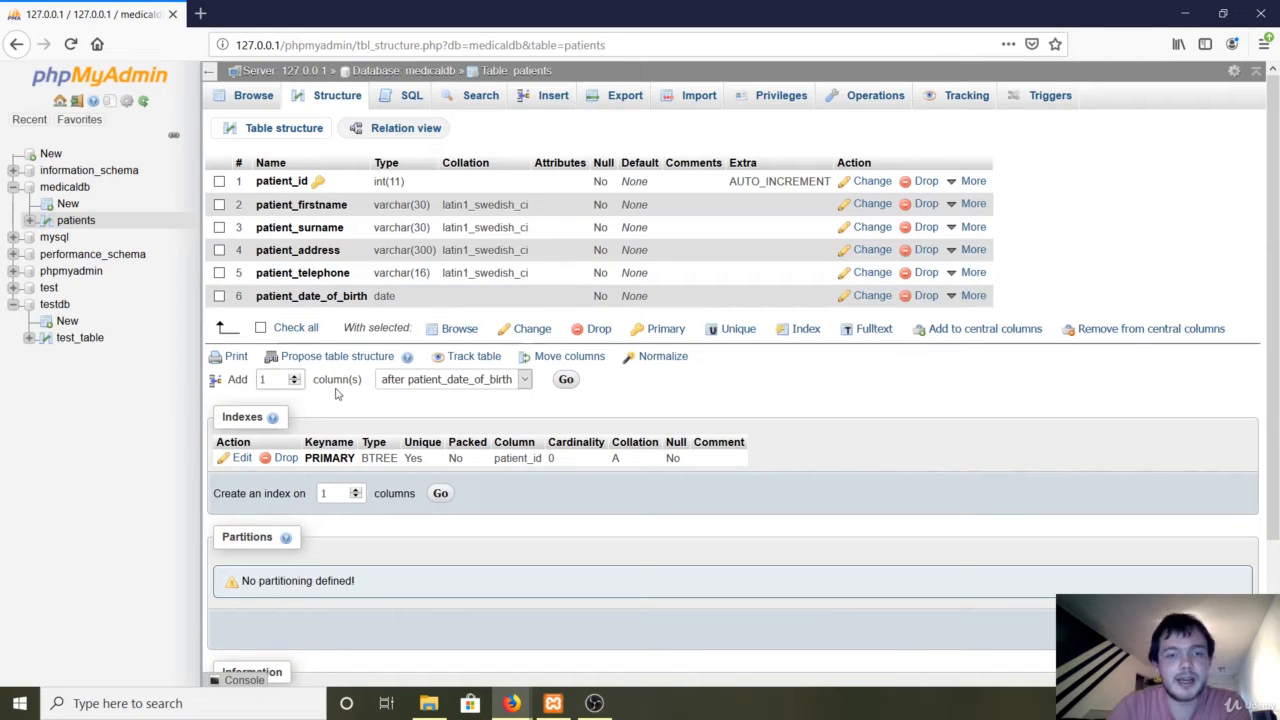
double_click(230, 382)
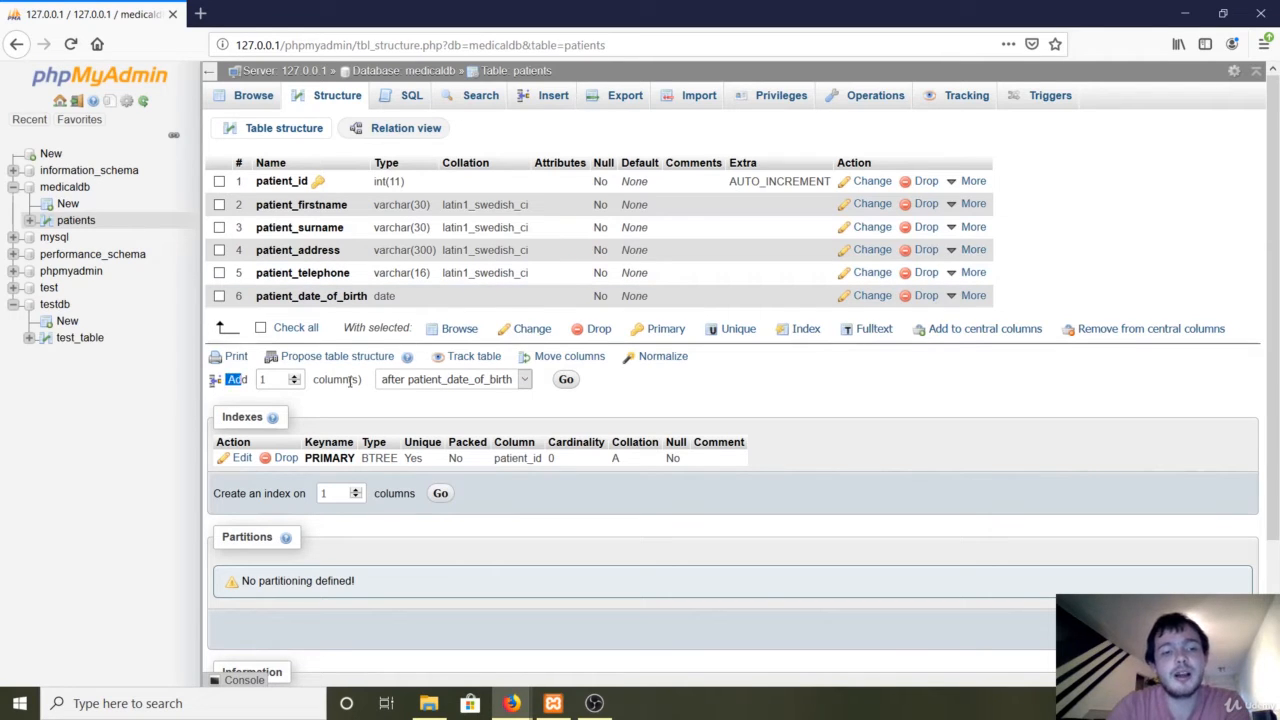
click(437, 381)
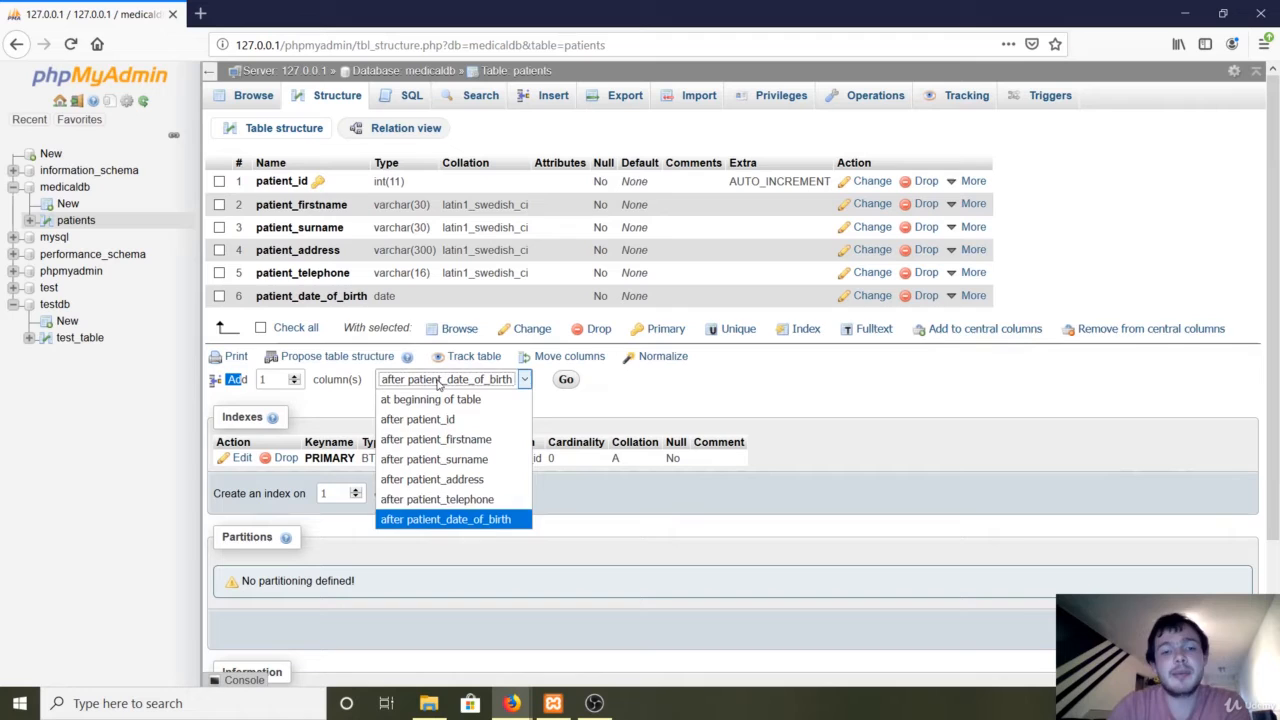
click(516, 439)
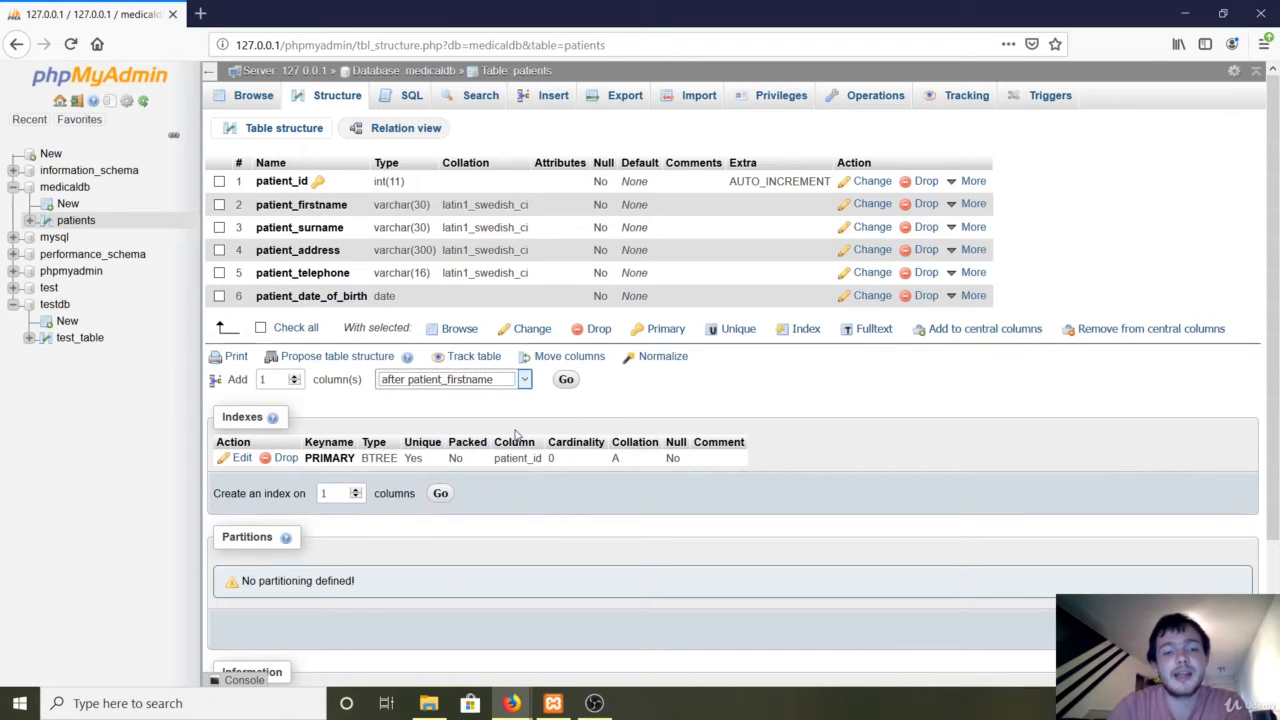
click(566, 381)
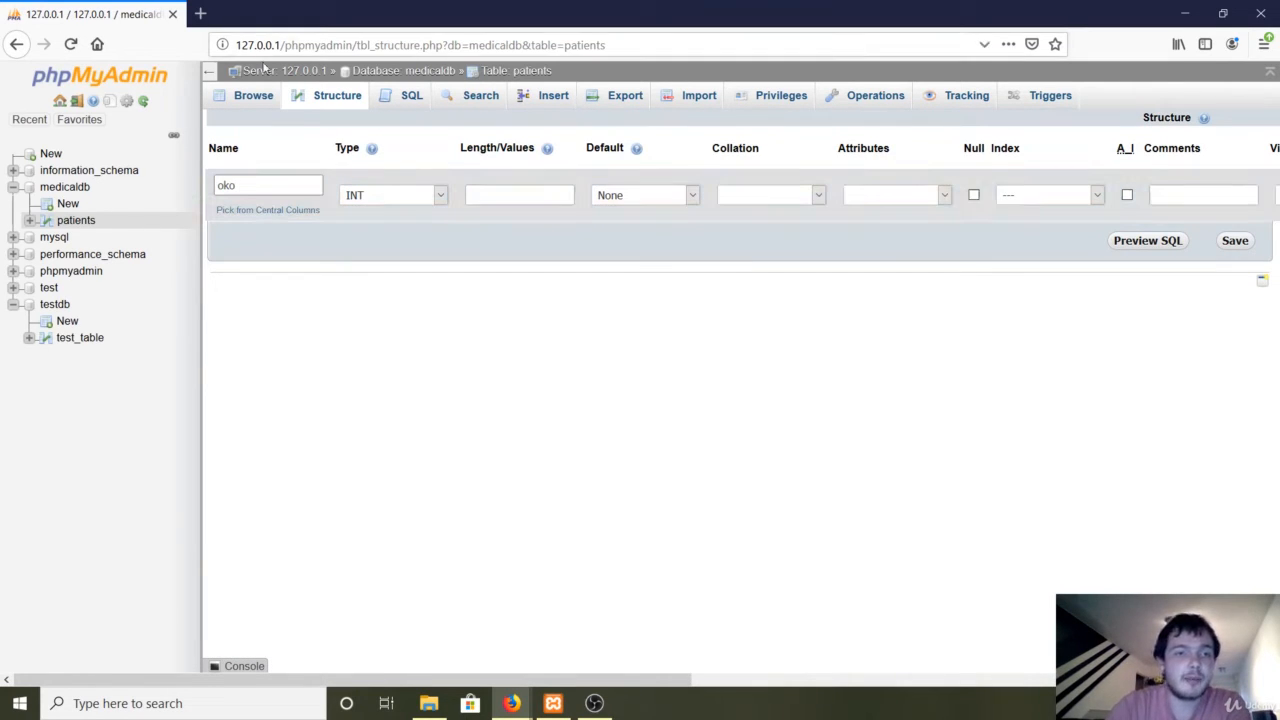
Discard the unsaved 'oko' column and return to the patients table's empty Browse view.
click(250, 106)
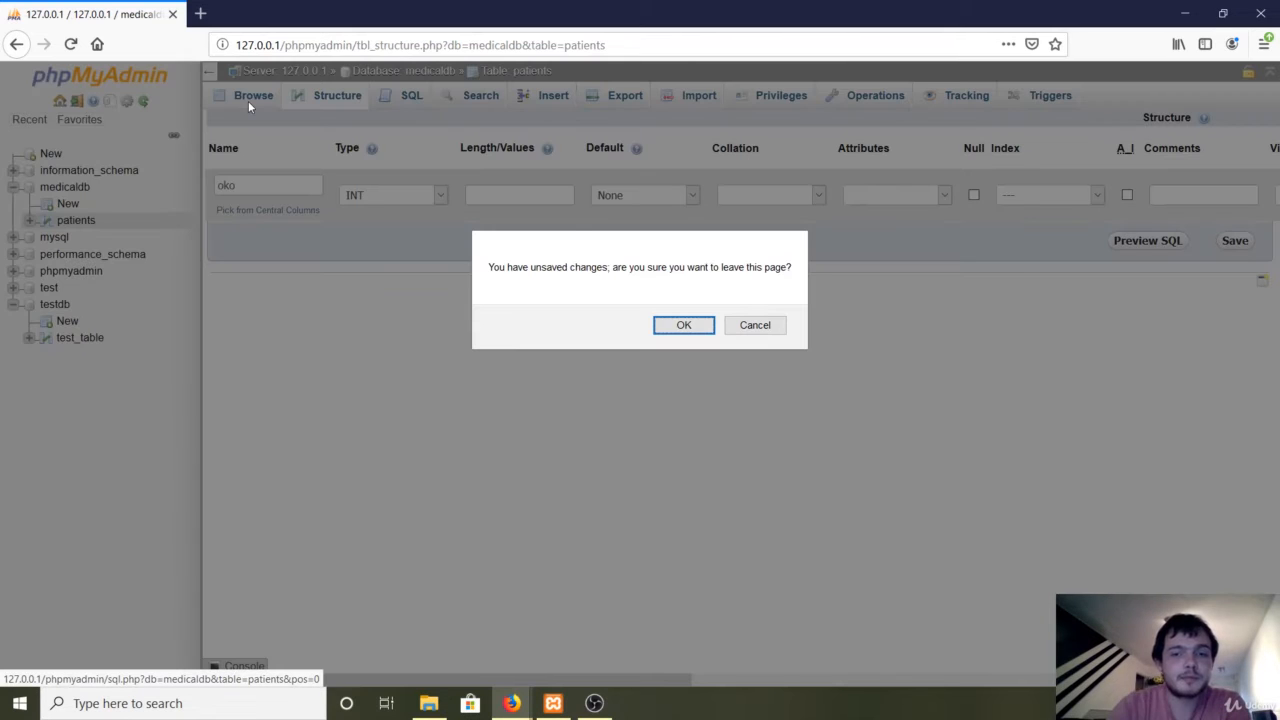
click(700, 325)
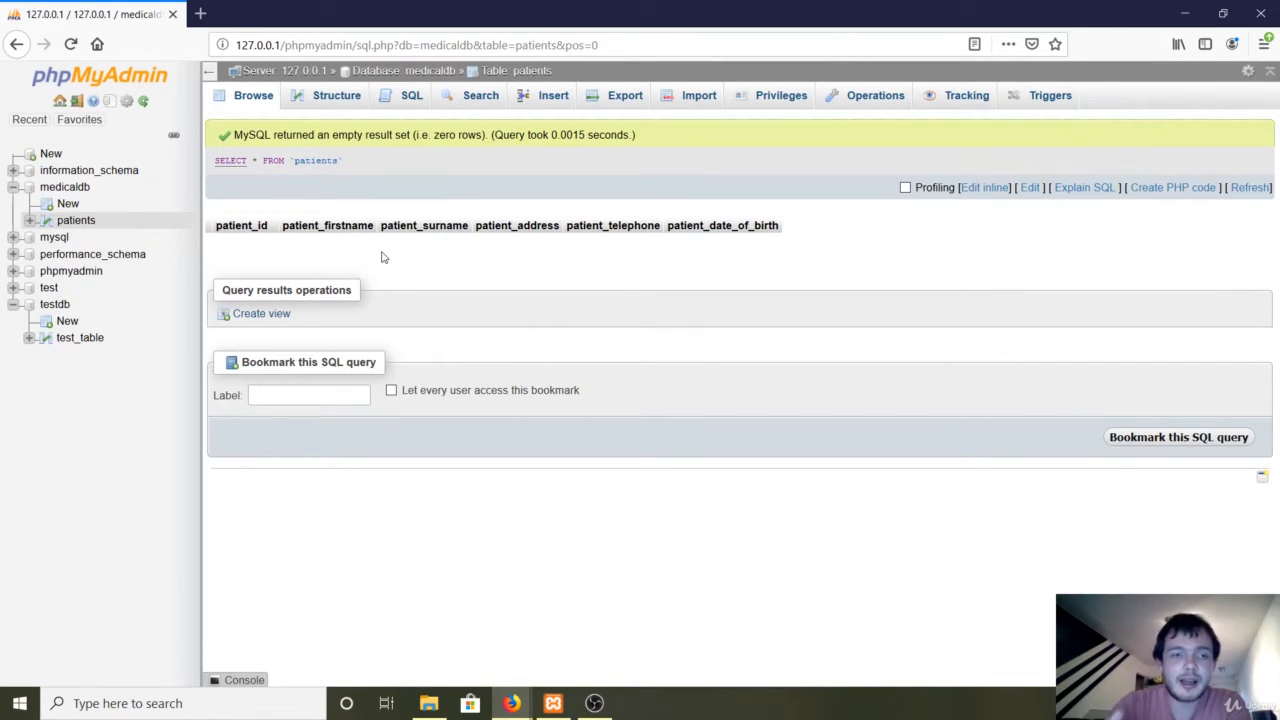
Start a new table in medicaldb named 'appointments'.
click(68, 204)
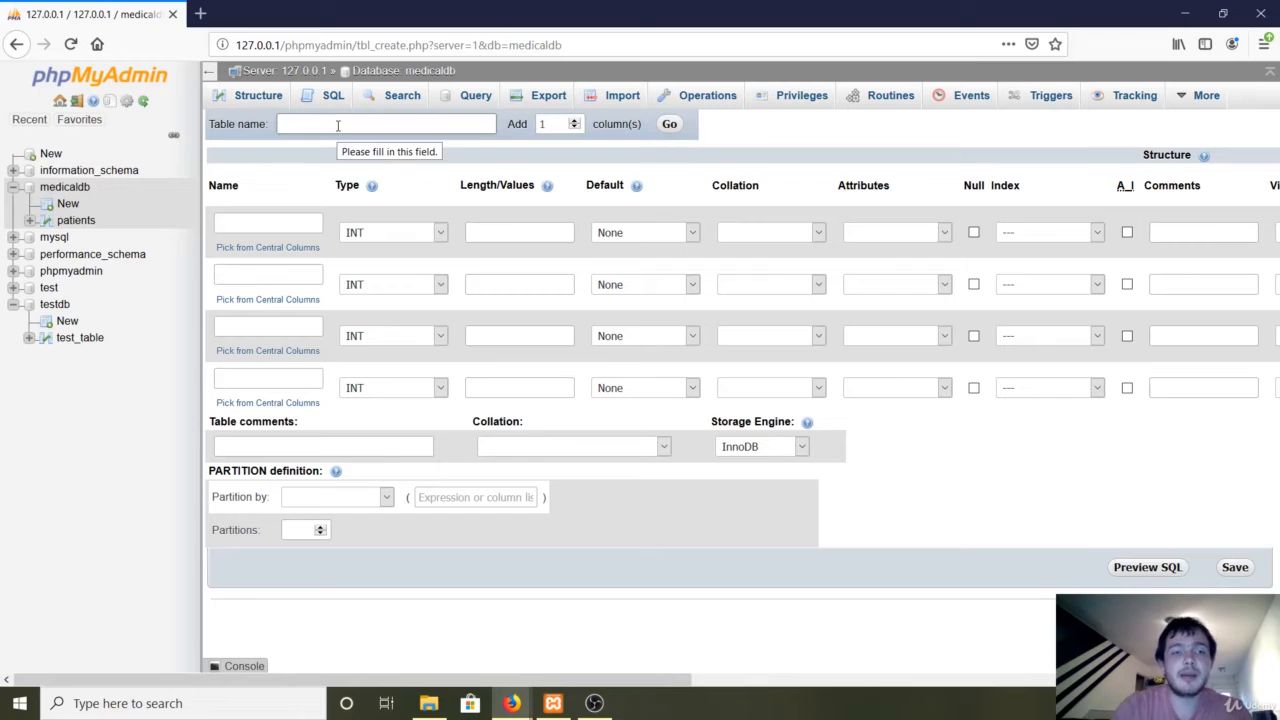
text(appointments)
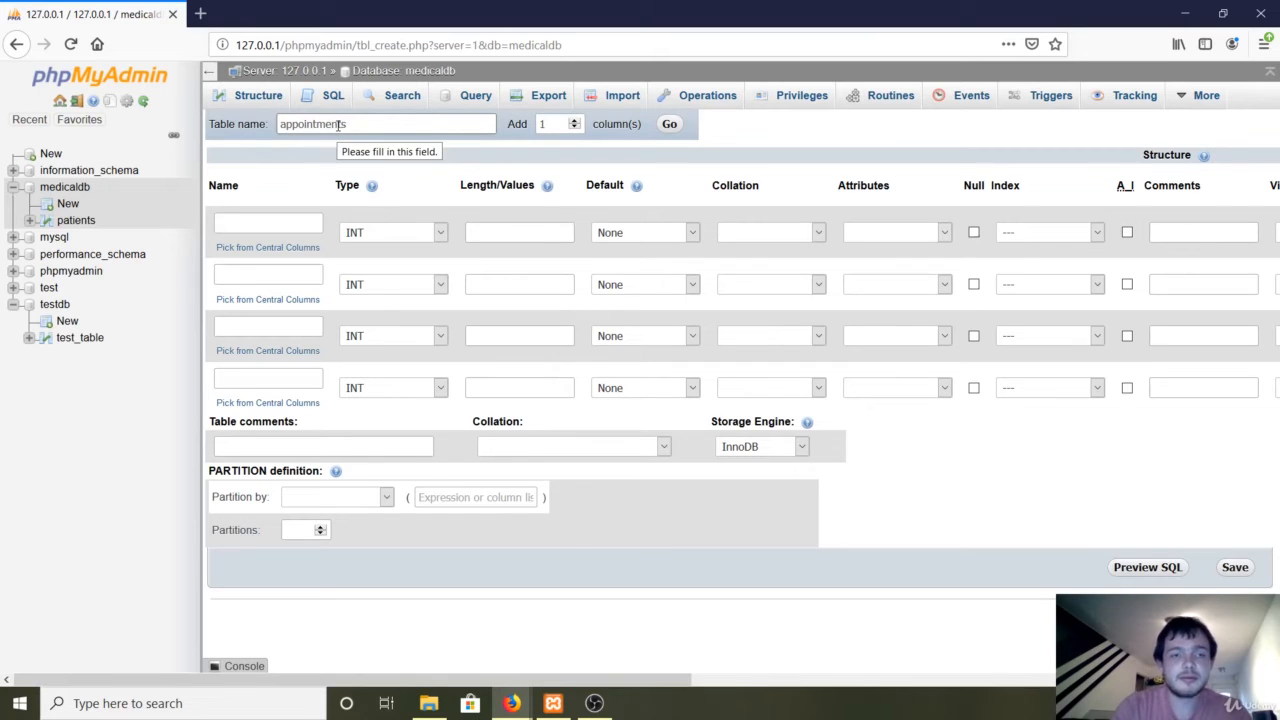
click(271, 221)
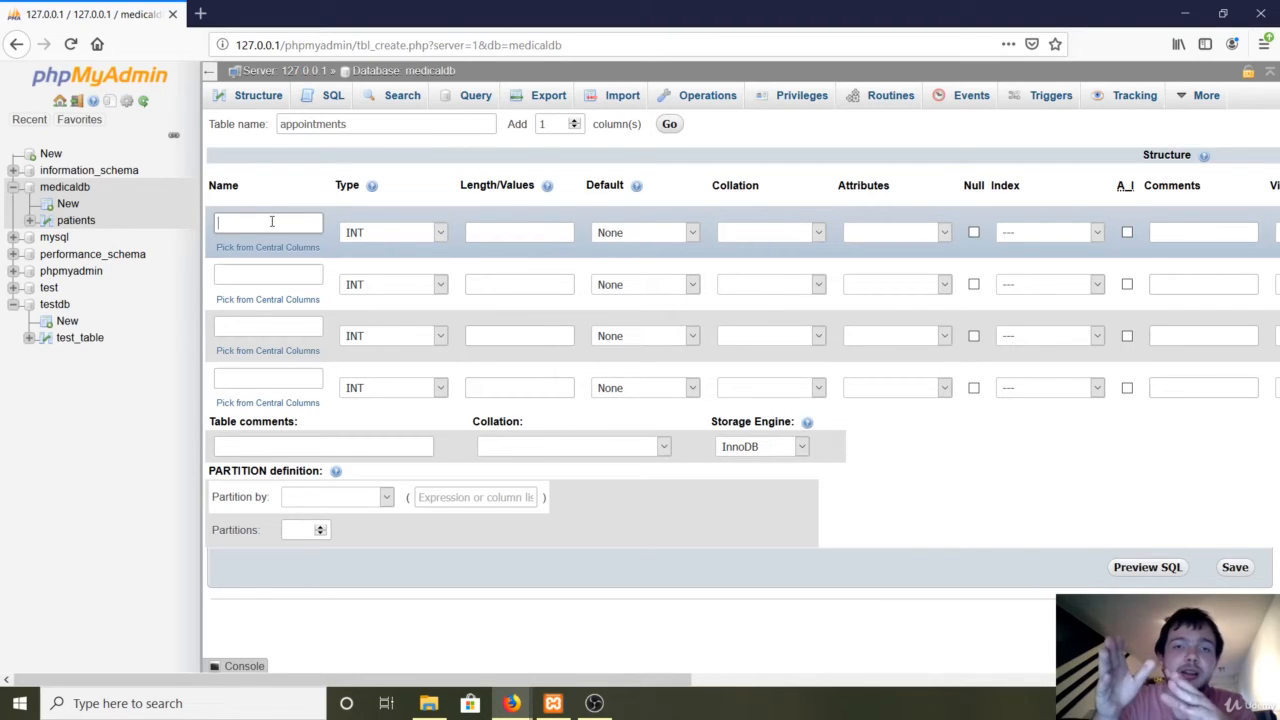
click(271, 221)
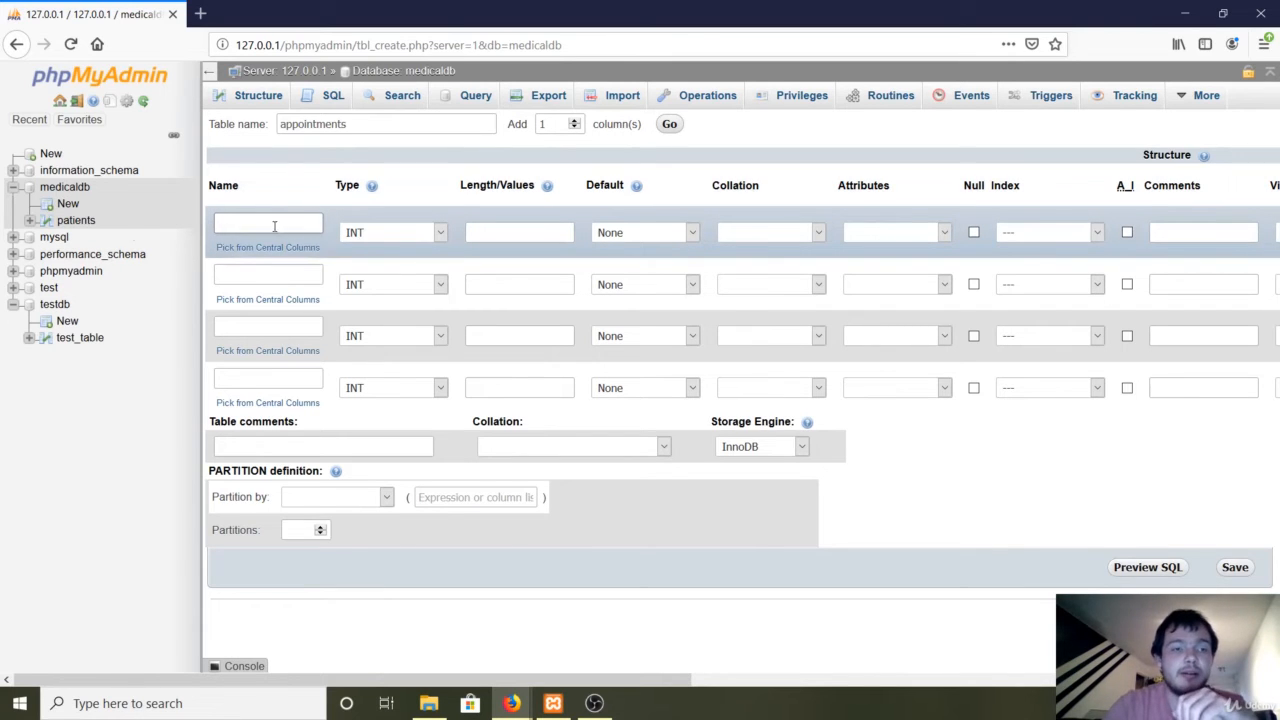
click(82, 222)
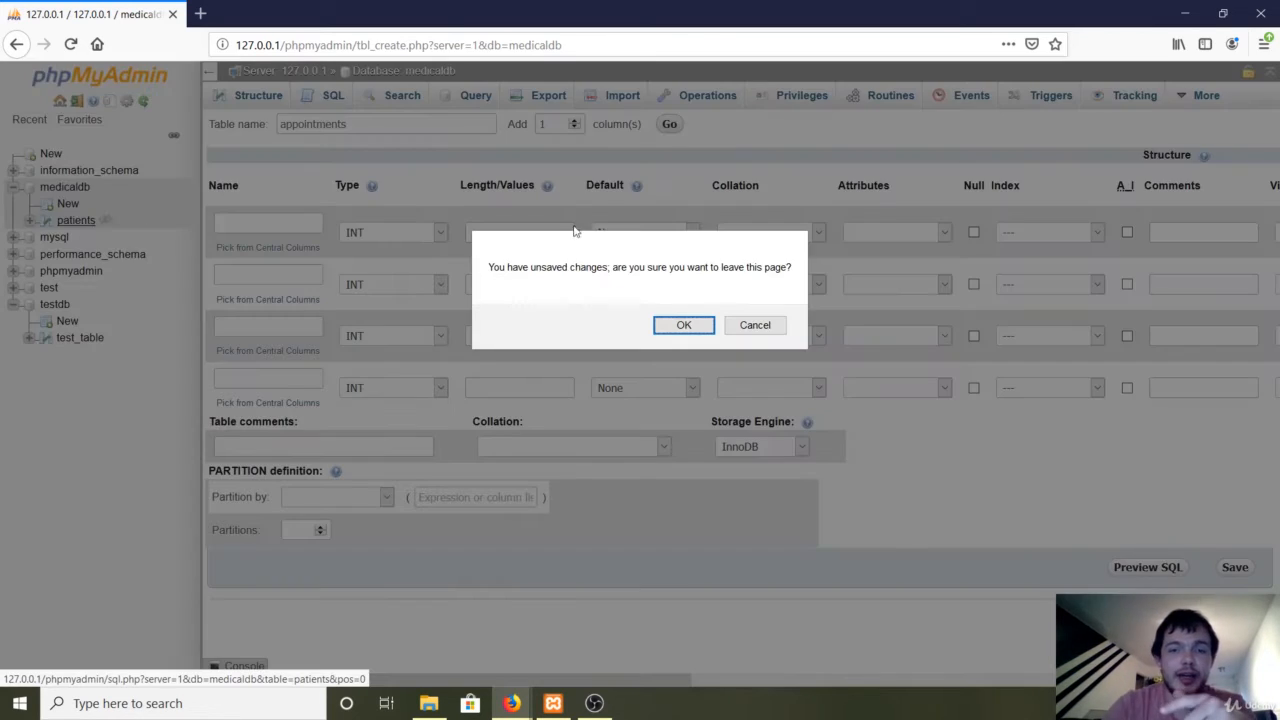
click(755, 325)
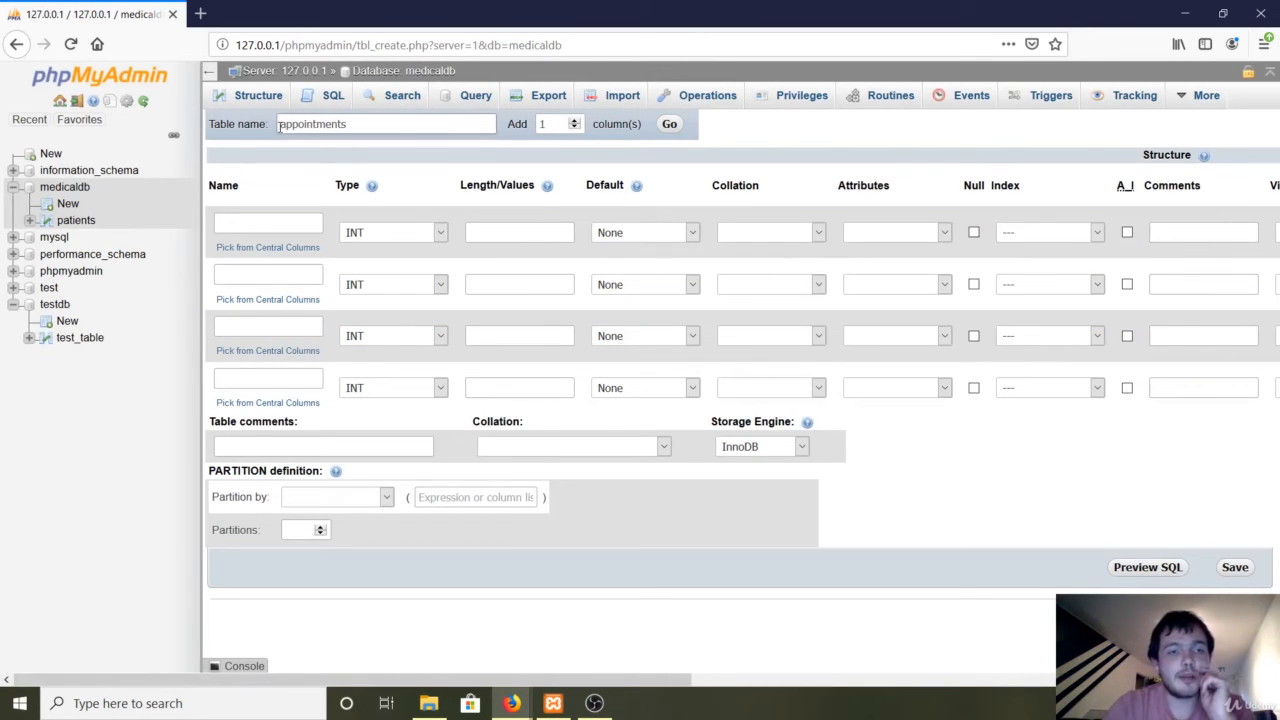
Name the new table's first column 'appointment_id'.
drag(280, 125, 351, 125)
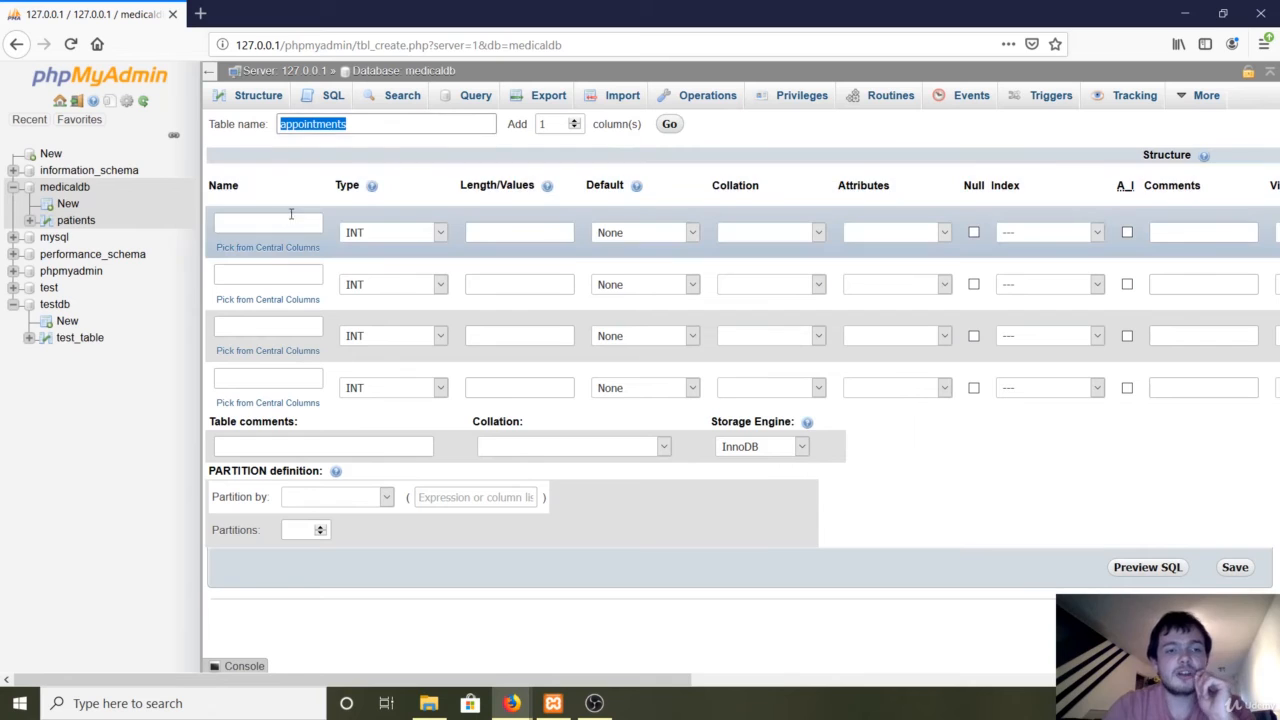
click(289, 218)
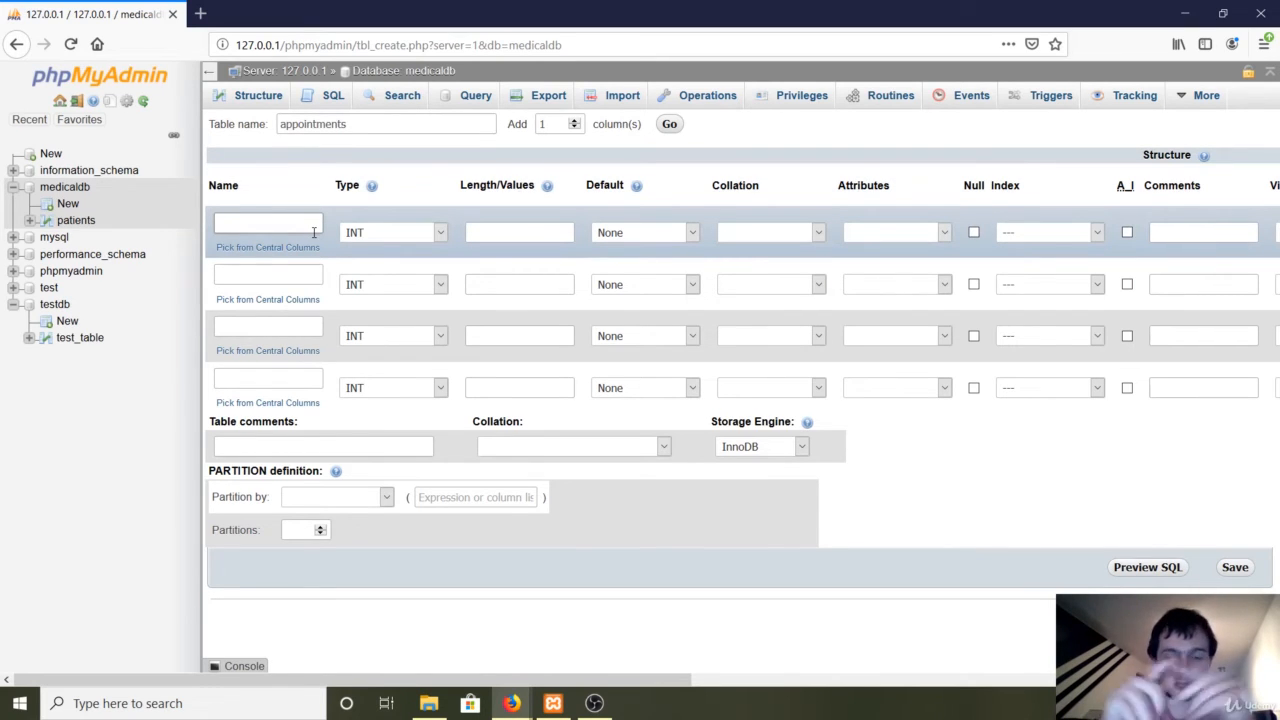
text(z)
key(BackSpace)
text(appointment_id)
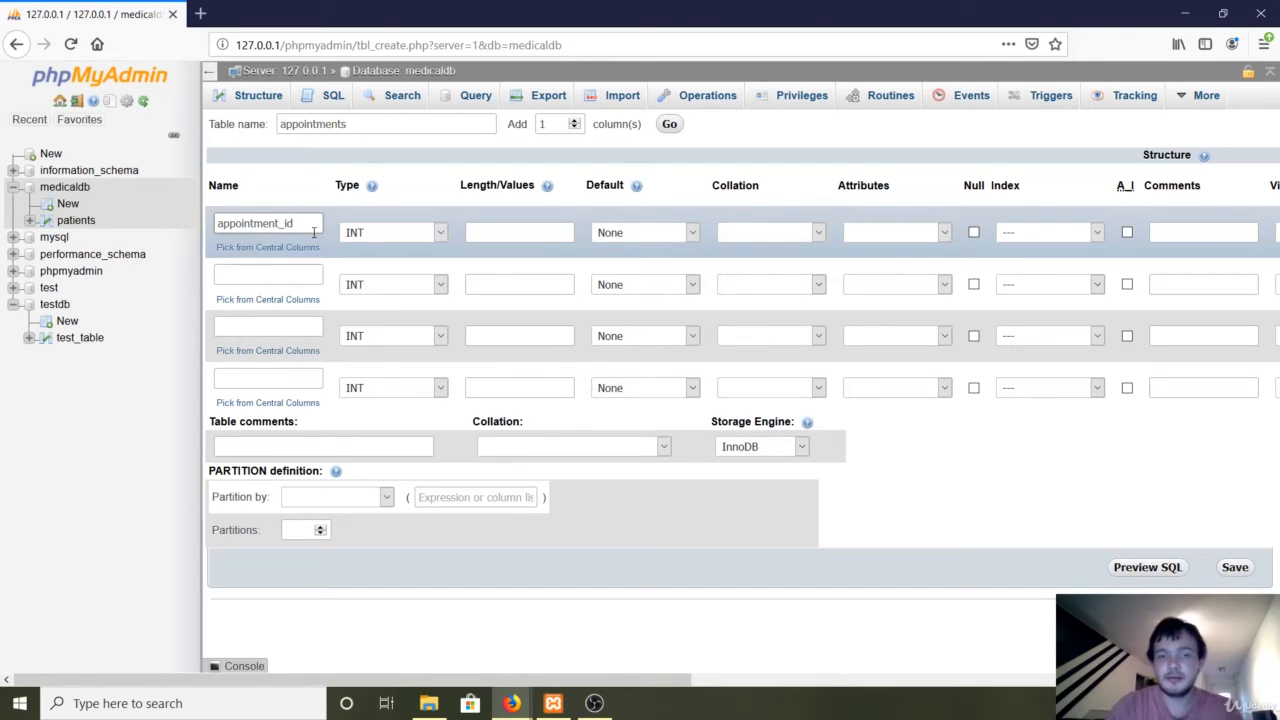
Make appointment_id the PRIMARY key with auto-increment (A_I) enabled.
click(1032, 233)
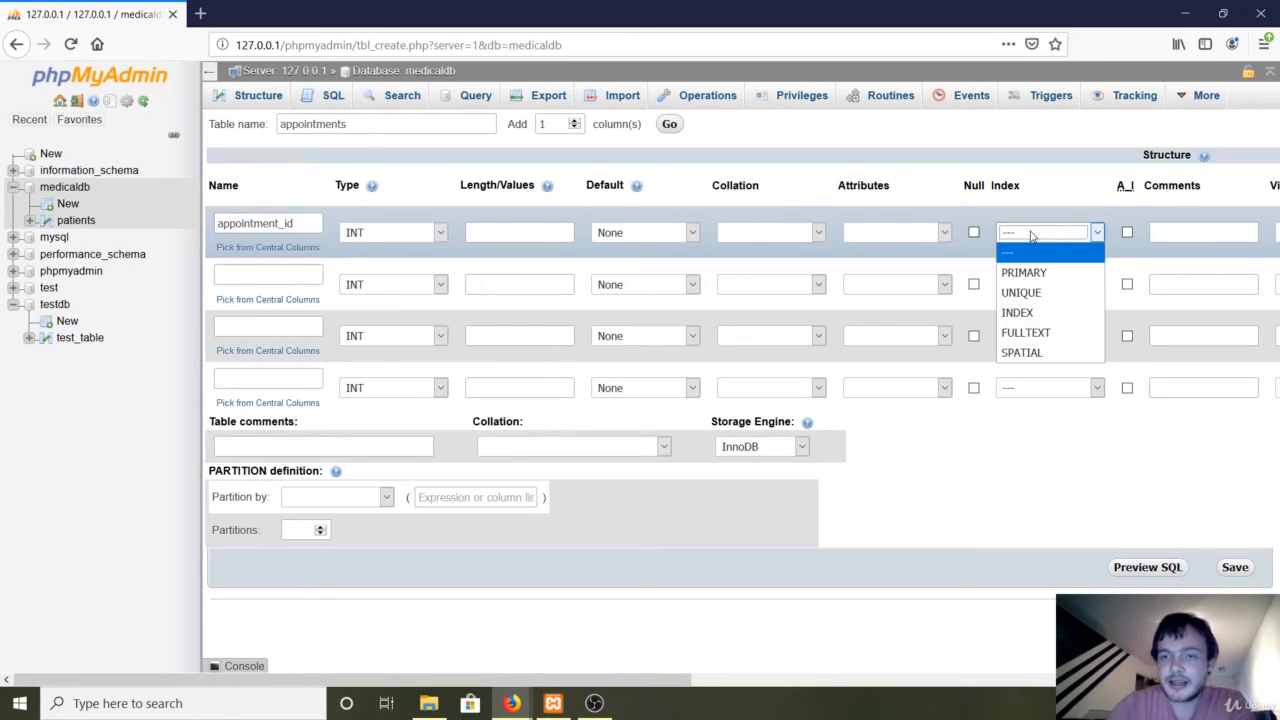
click(1025, 272)
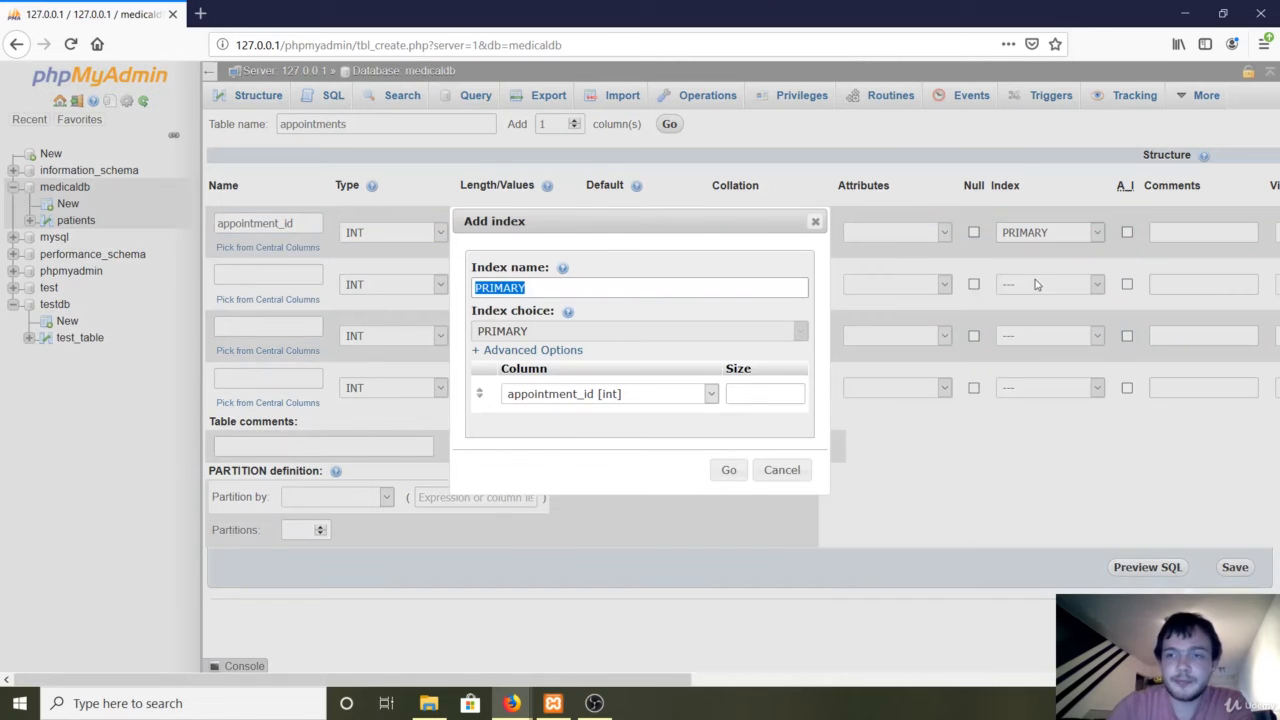
click(728, 478)
click(1127, 234)
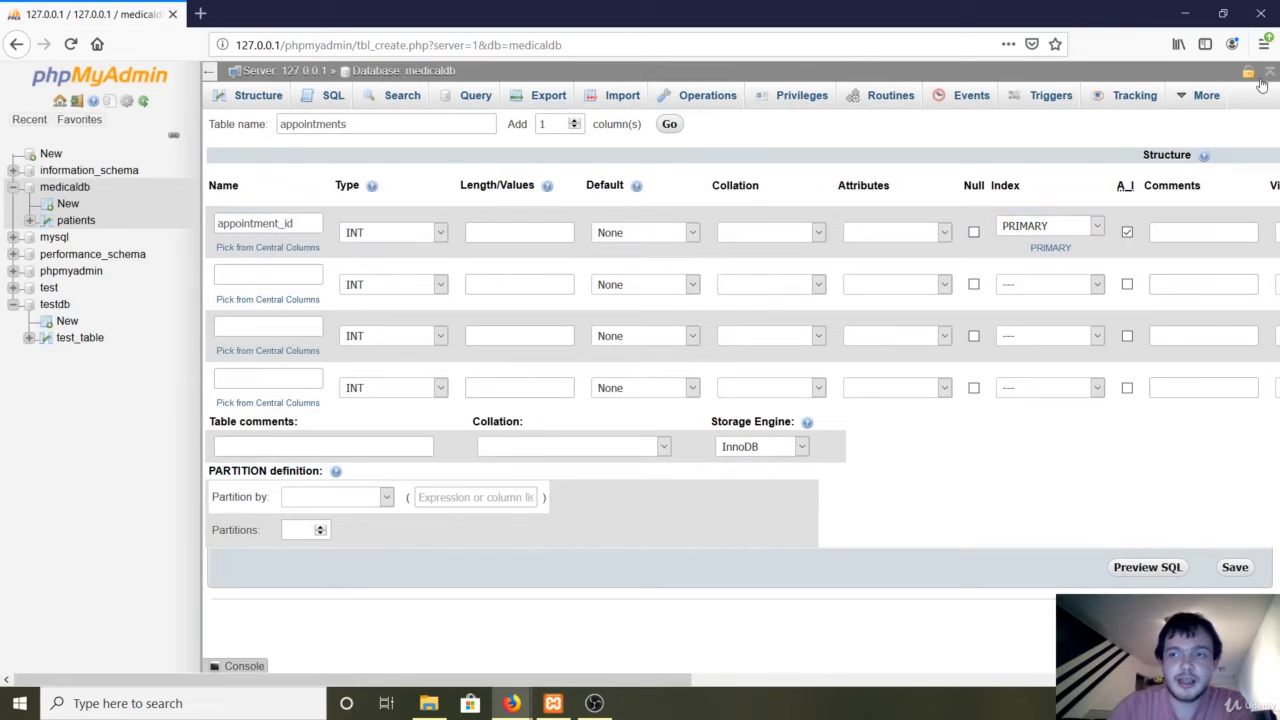
click(1264, 44)
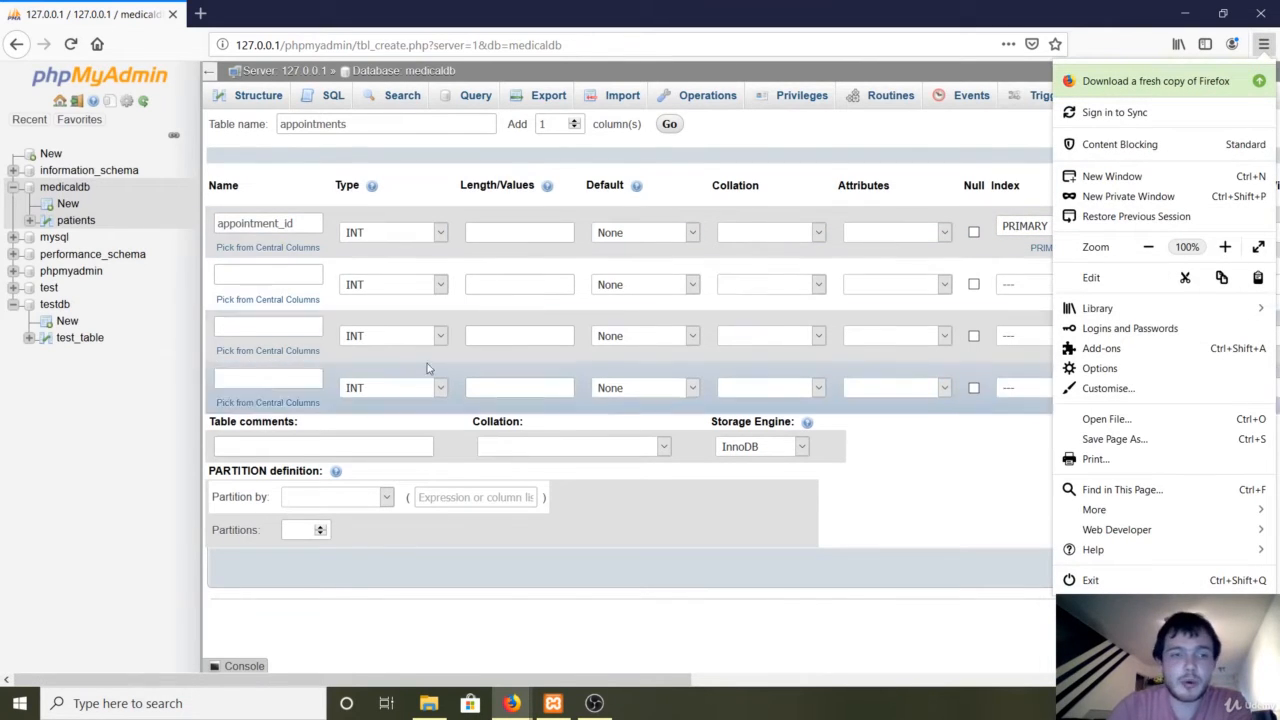
click(305, 285)
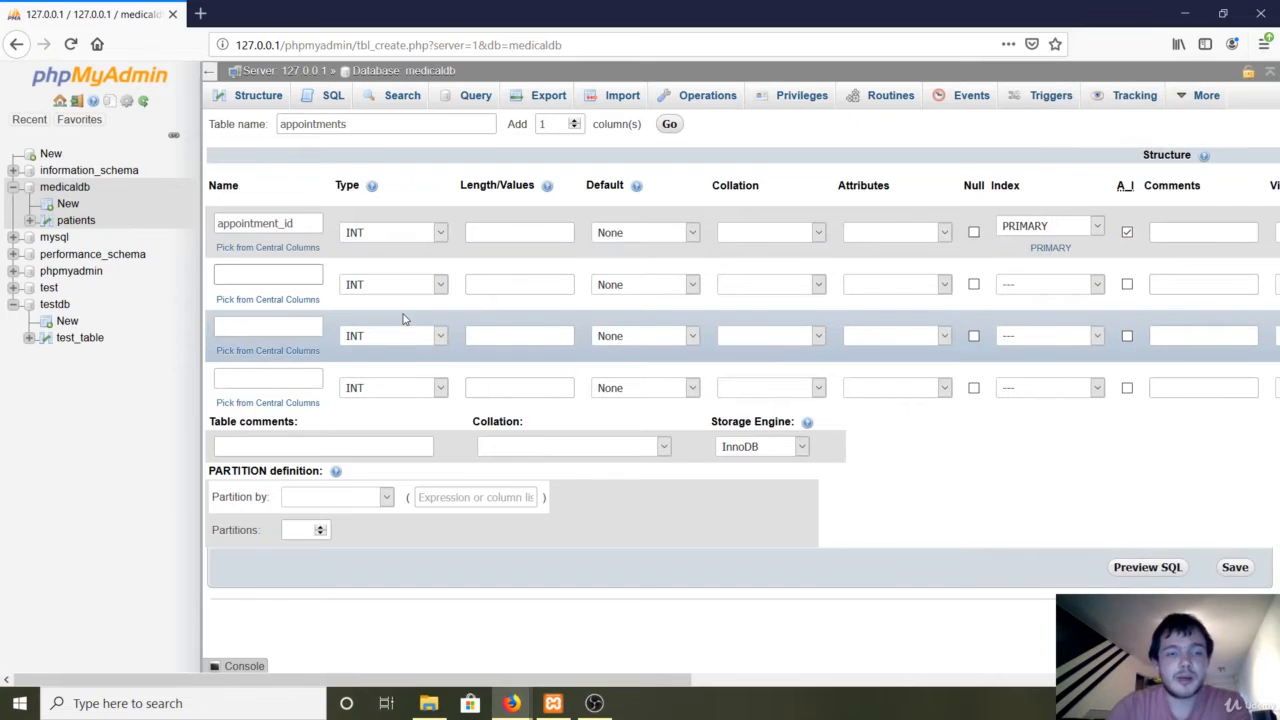
Add a second column, appointment_address, as VARCHAR with length 300.
text(appoint)
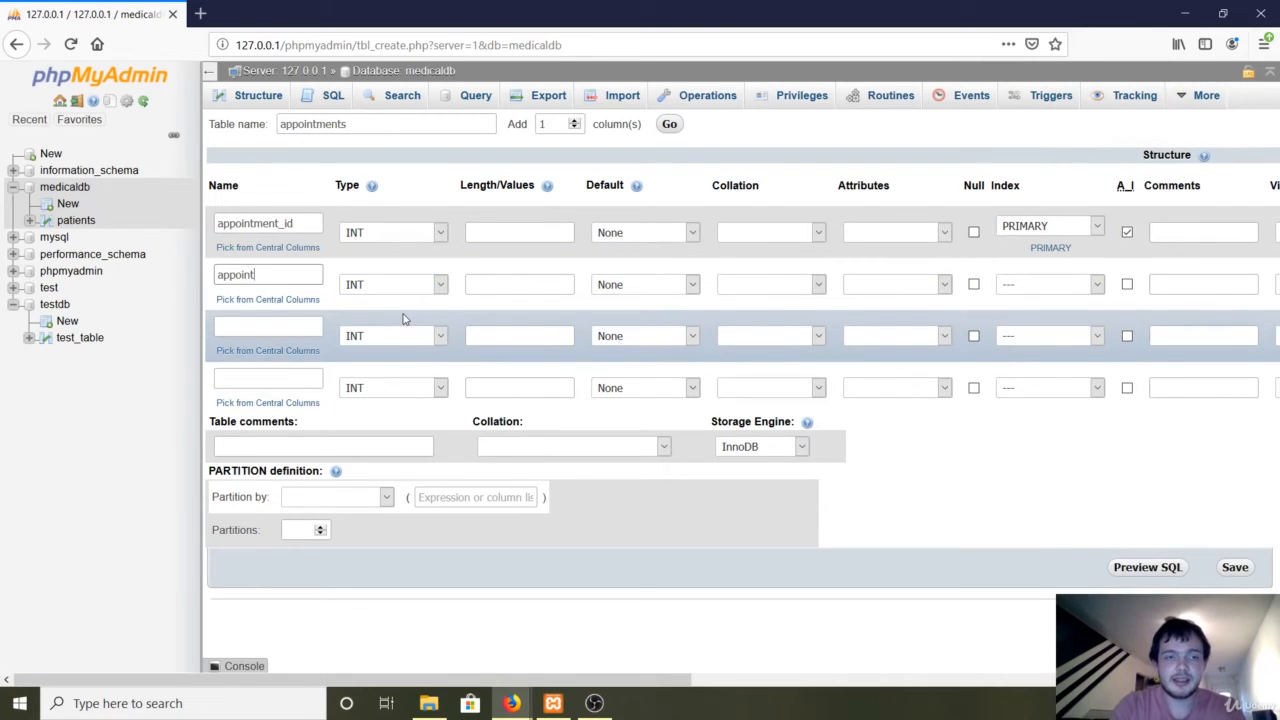
text(ment_address)
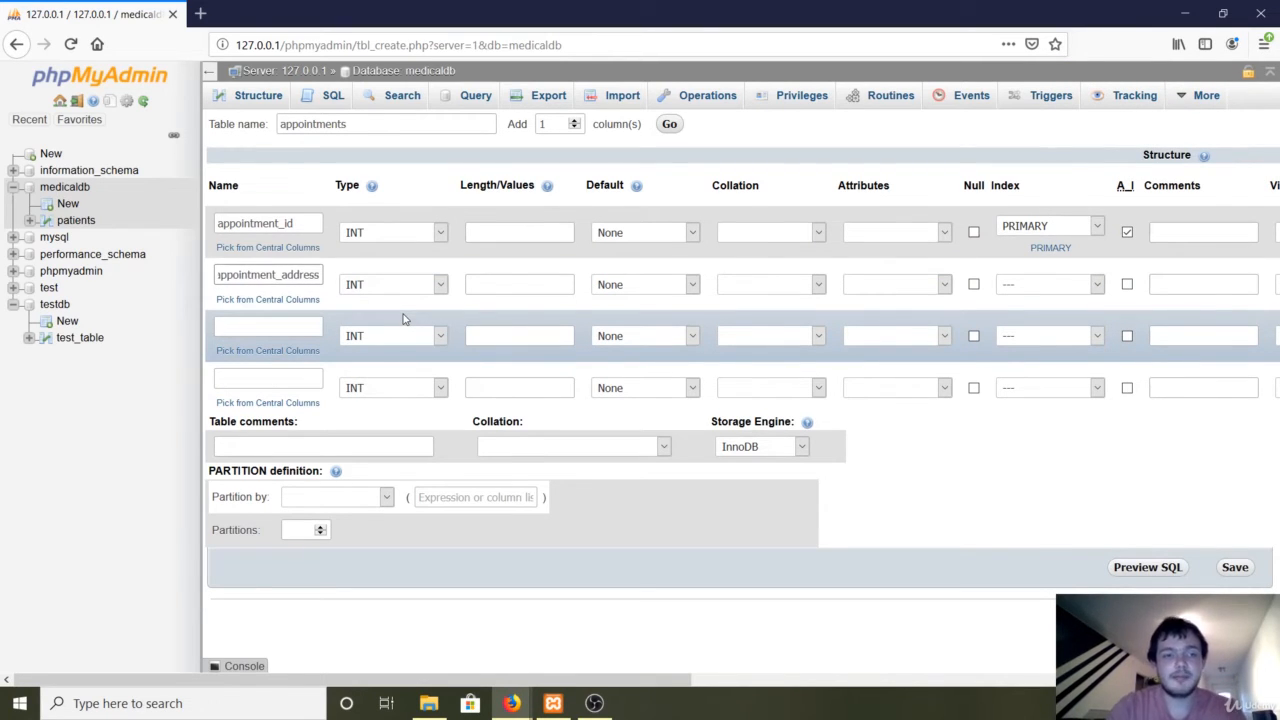
double_click(320, 276)
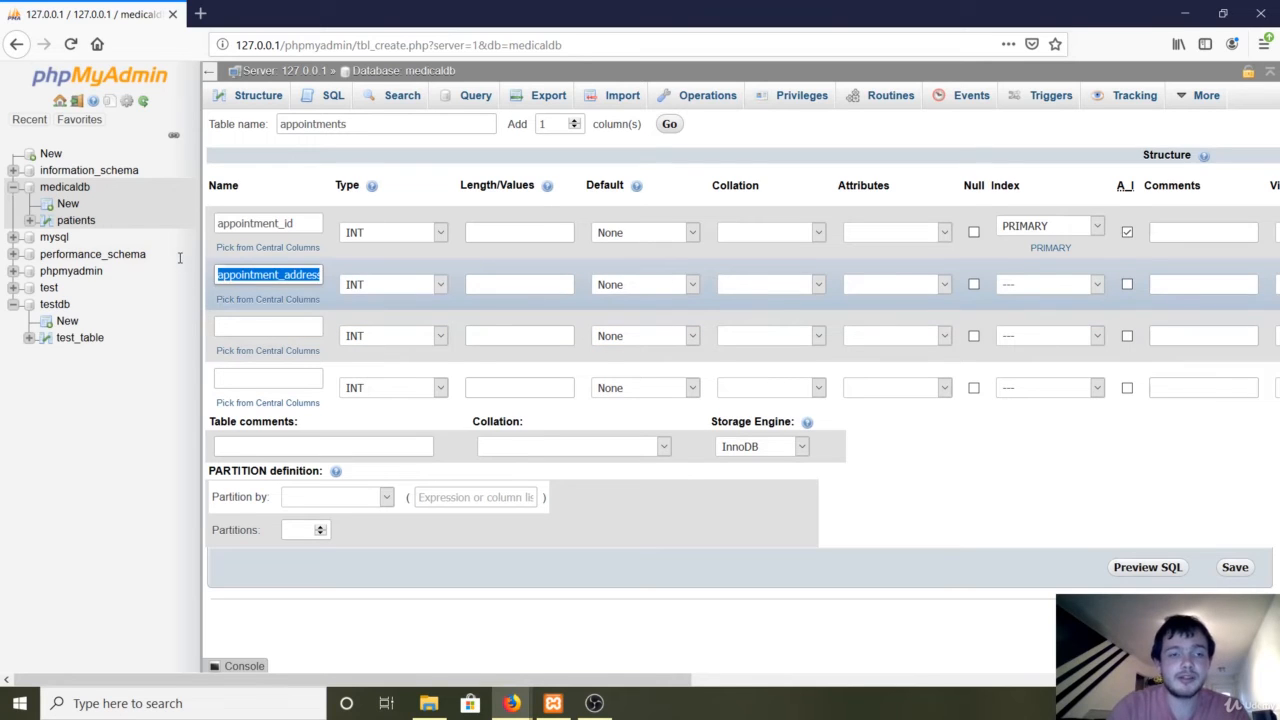
click(390, 290)
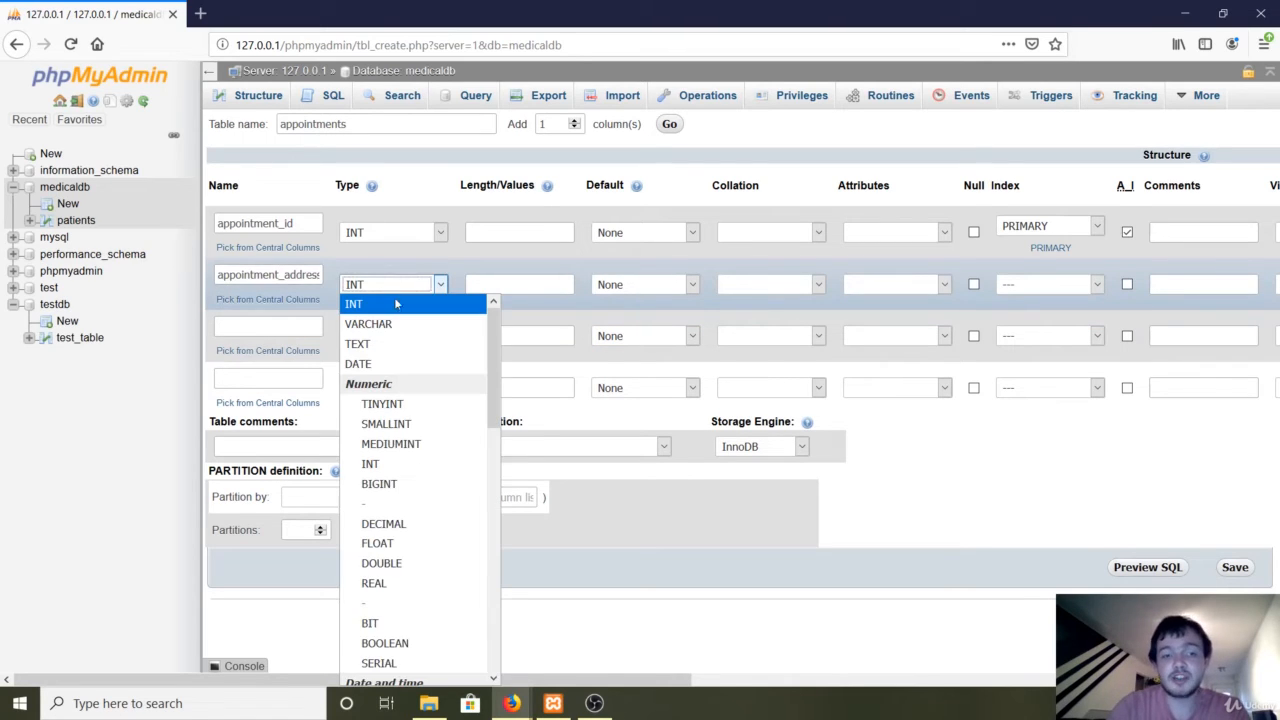
click(405, 323)
click(499, 285)
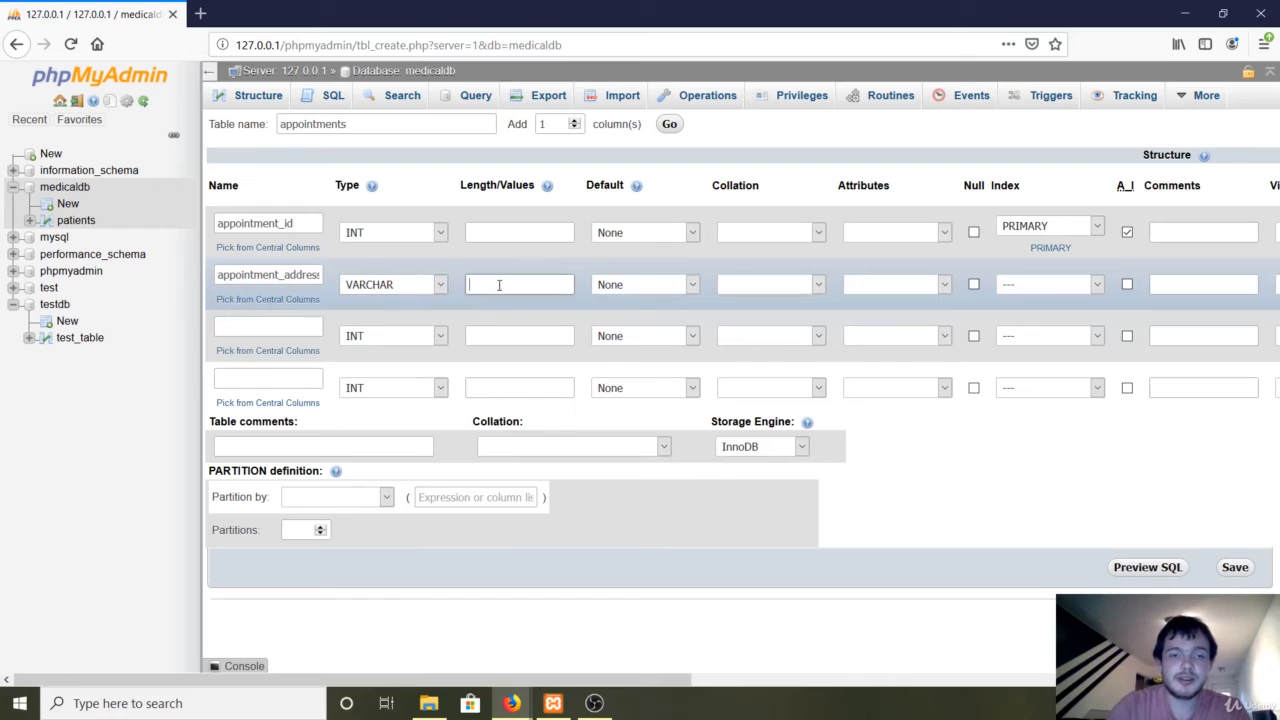
text(300)
Name the third column patient_id and keep its type as INT.
click(287, 327)
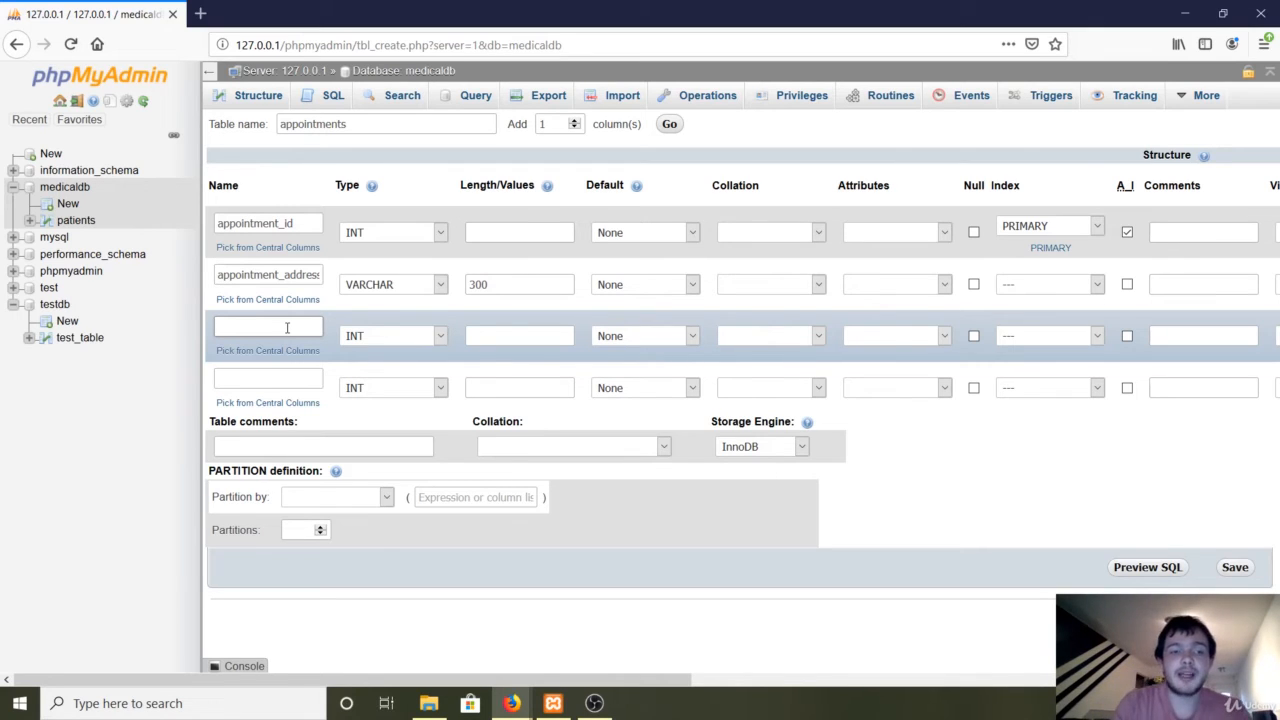
text(tient_id)
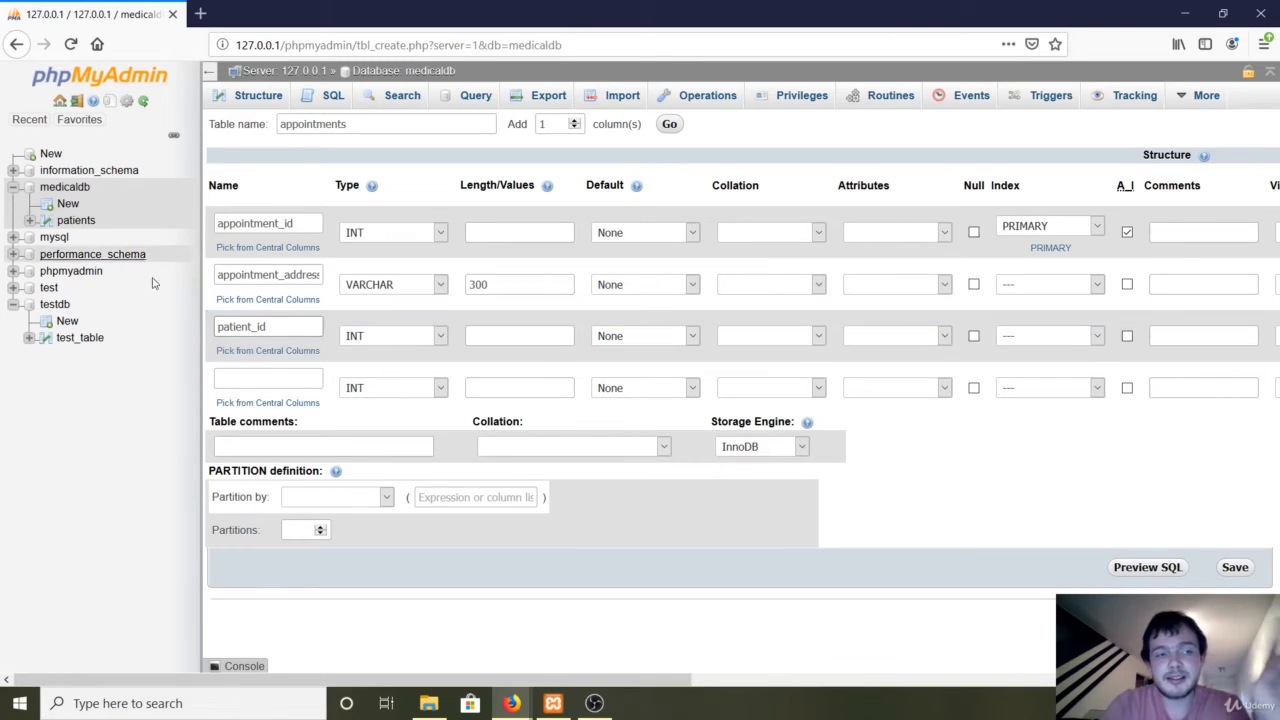
double_click(279, 329)
click(362, 336)
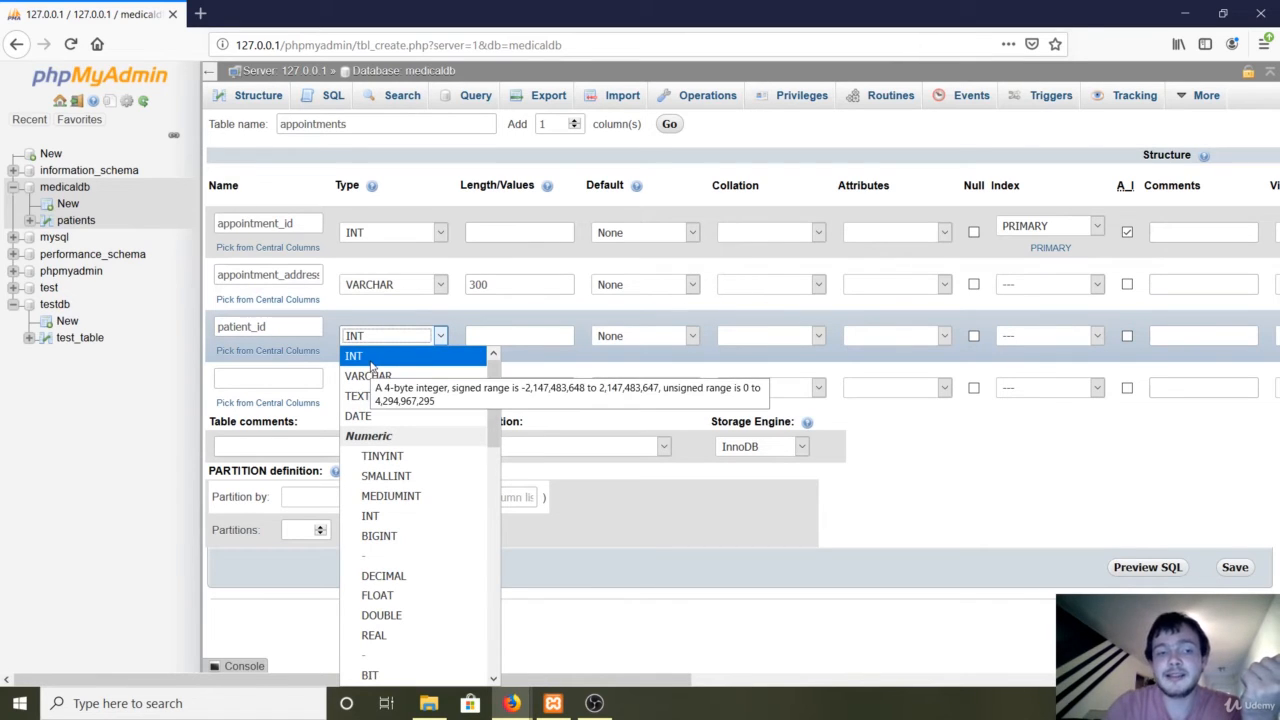
click(371, 362)
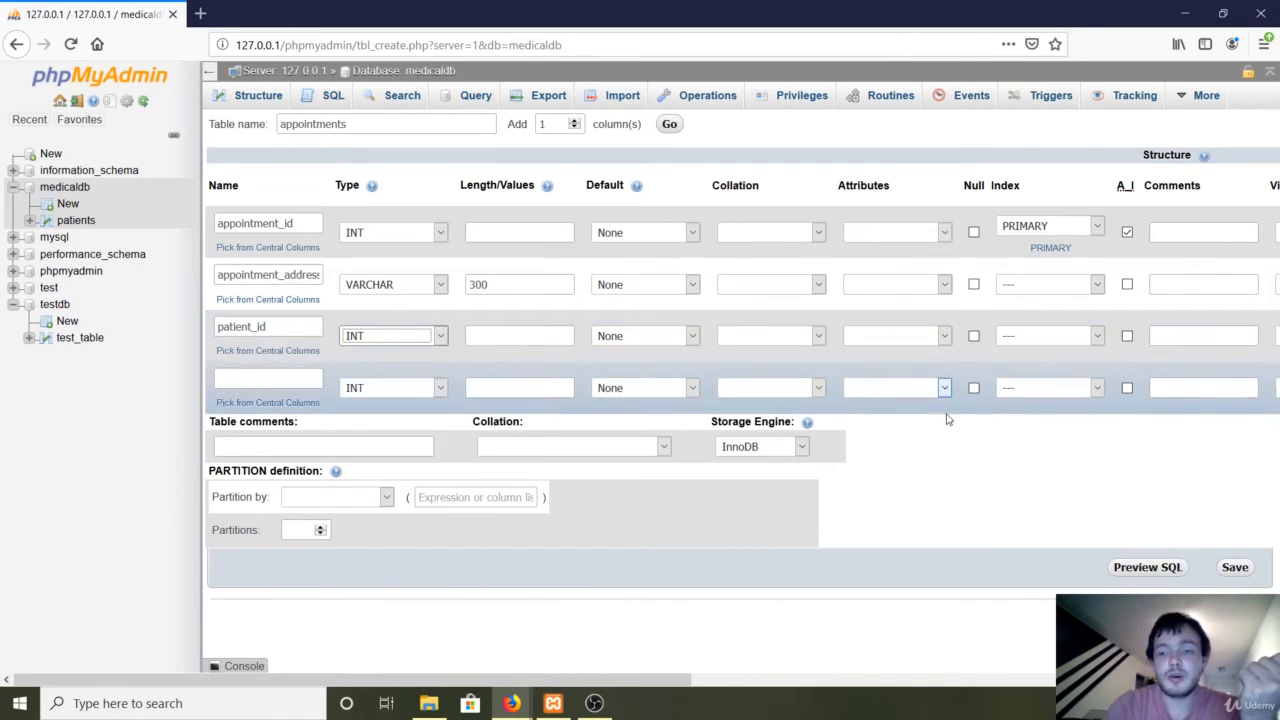
Save the appointments table, zoom Firefox to 120%, and browse the empty patients table.
click(1235, 568)
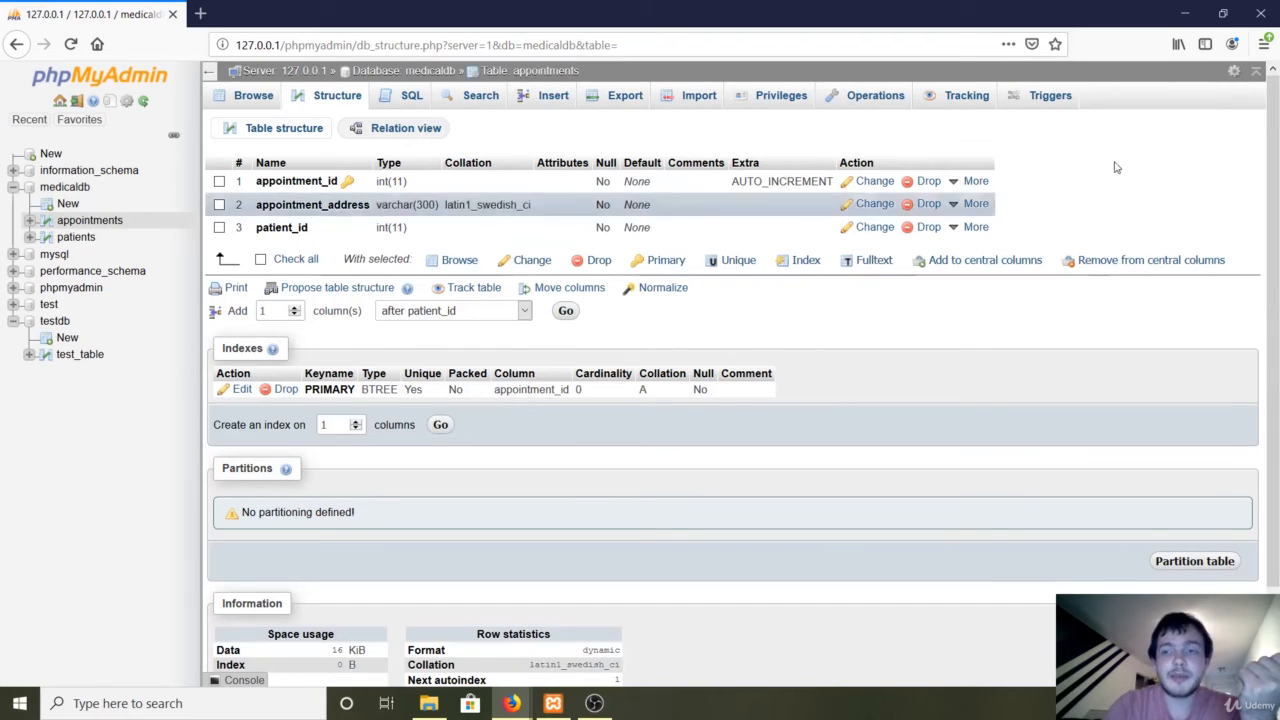
click(1264, 44)
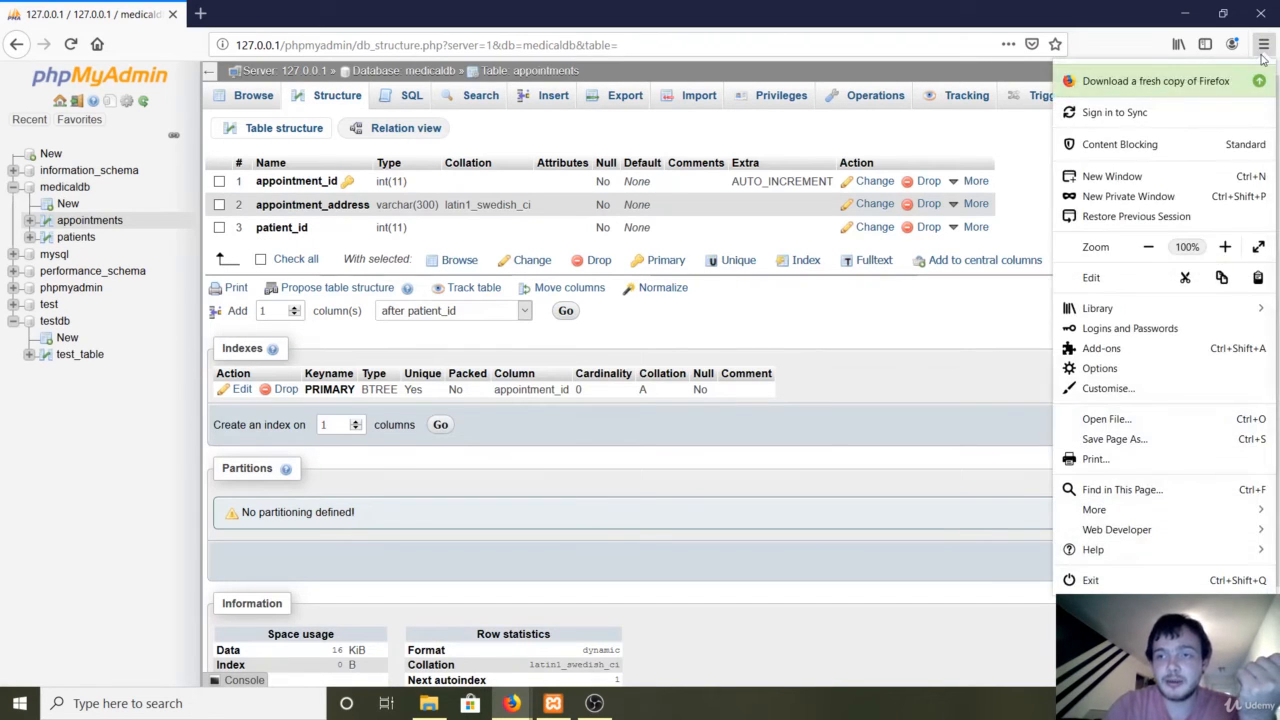
click(1225, 246)
click(1225, 246)
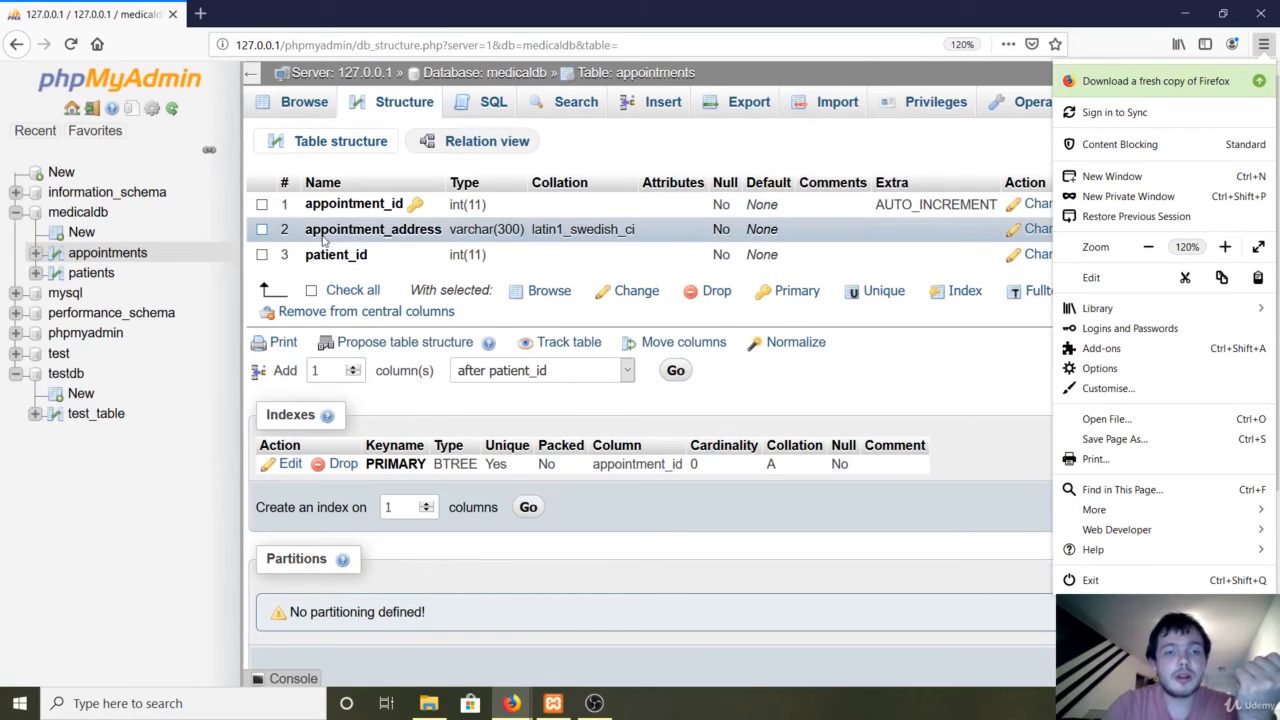
click(420, 180)
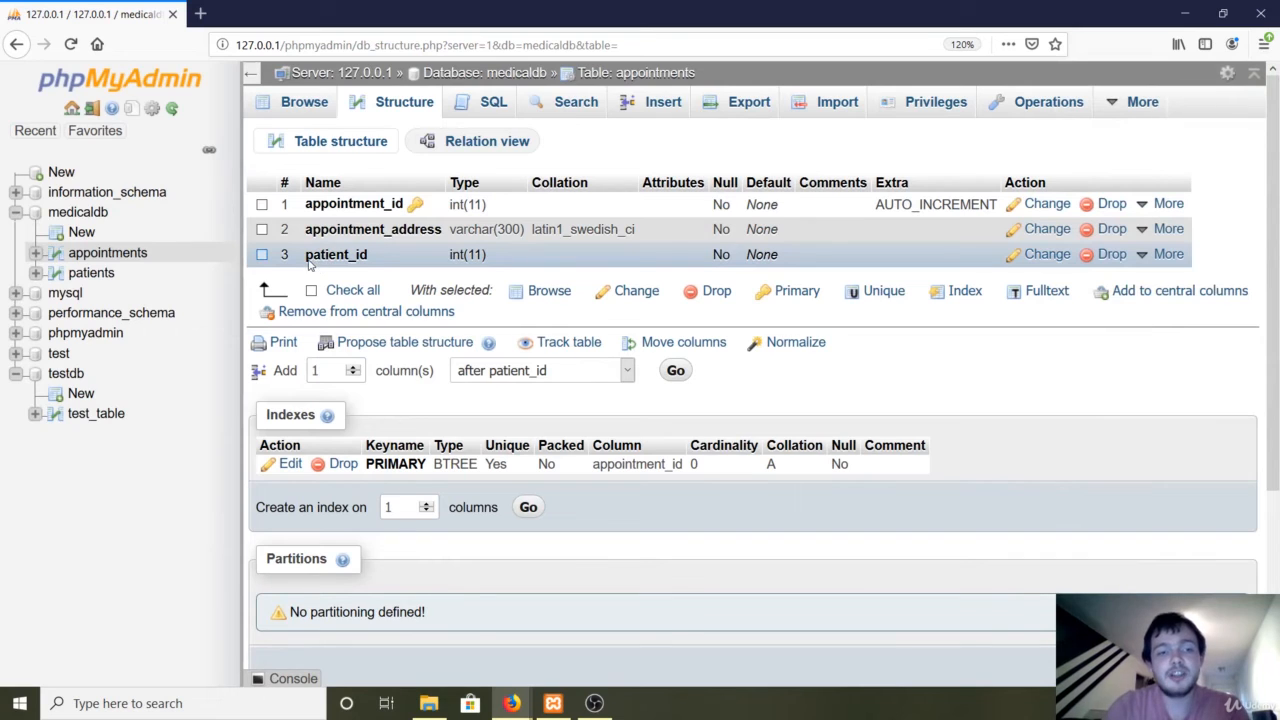
drag(306, 256, 385, 258)
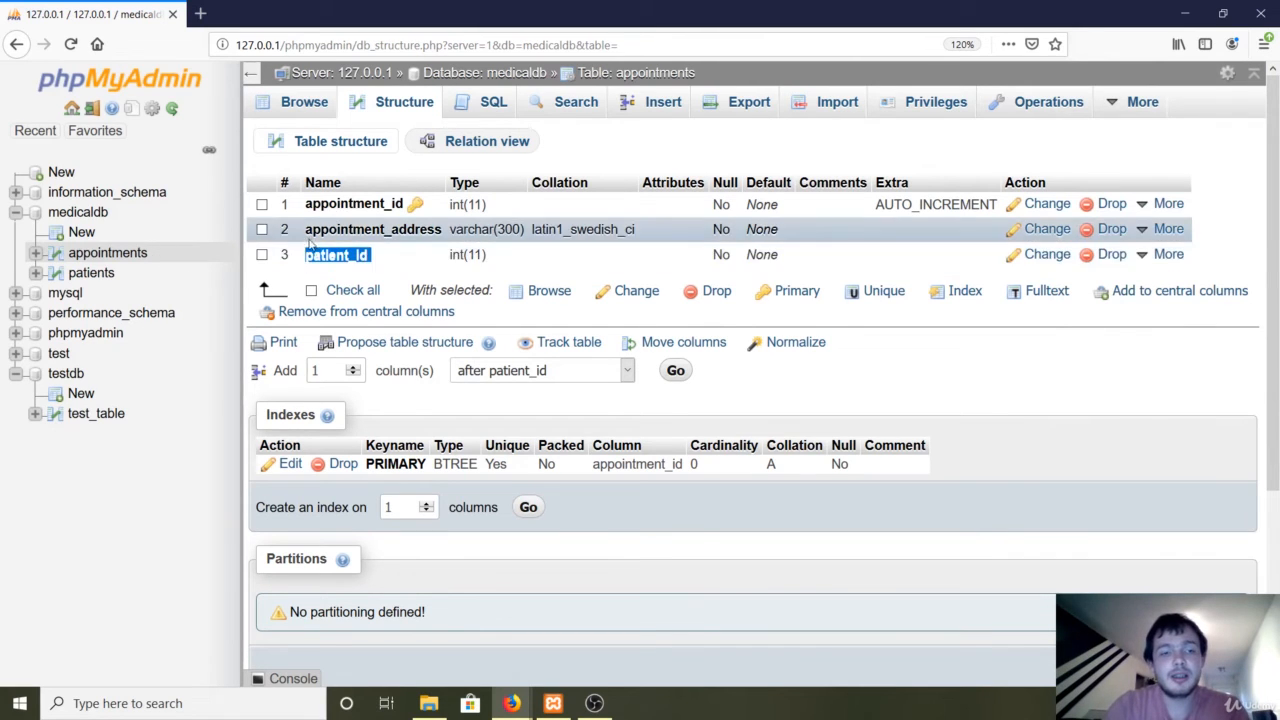
click(90, 278)
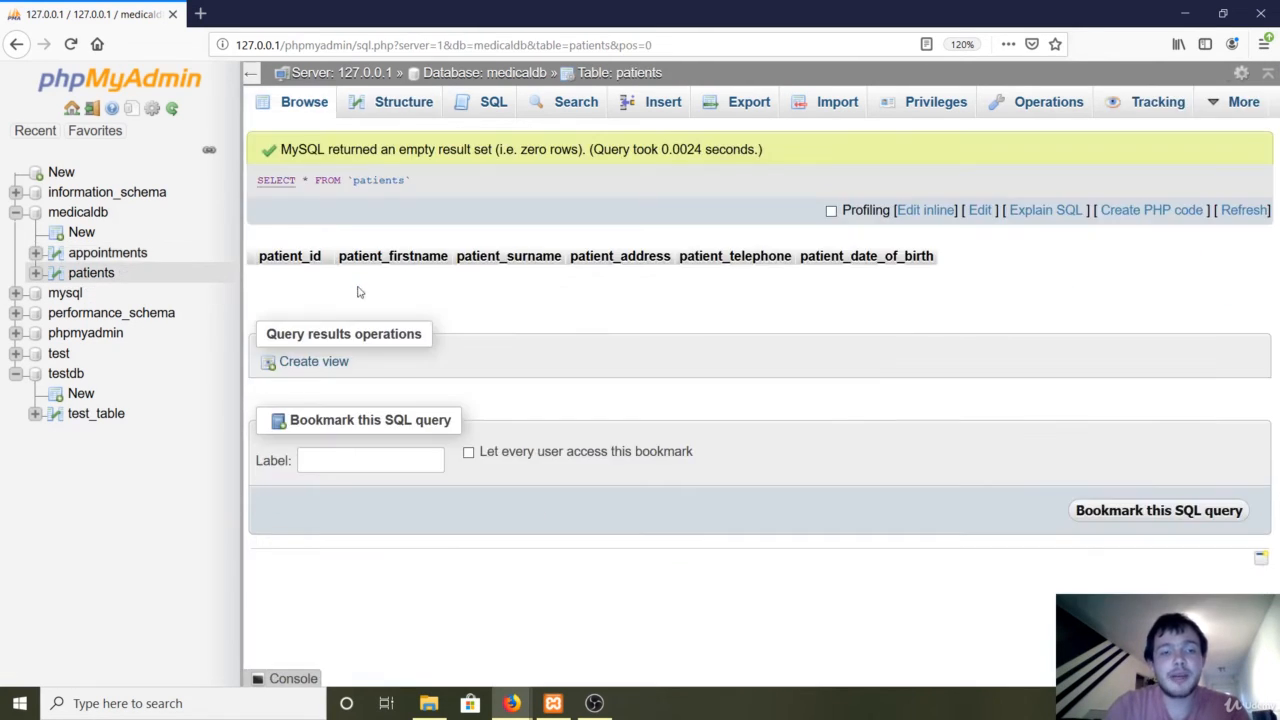
Confirm both appointments and patients are empty, then bring up the patients Insert form.
click(125, 253)
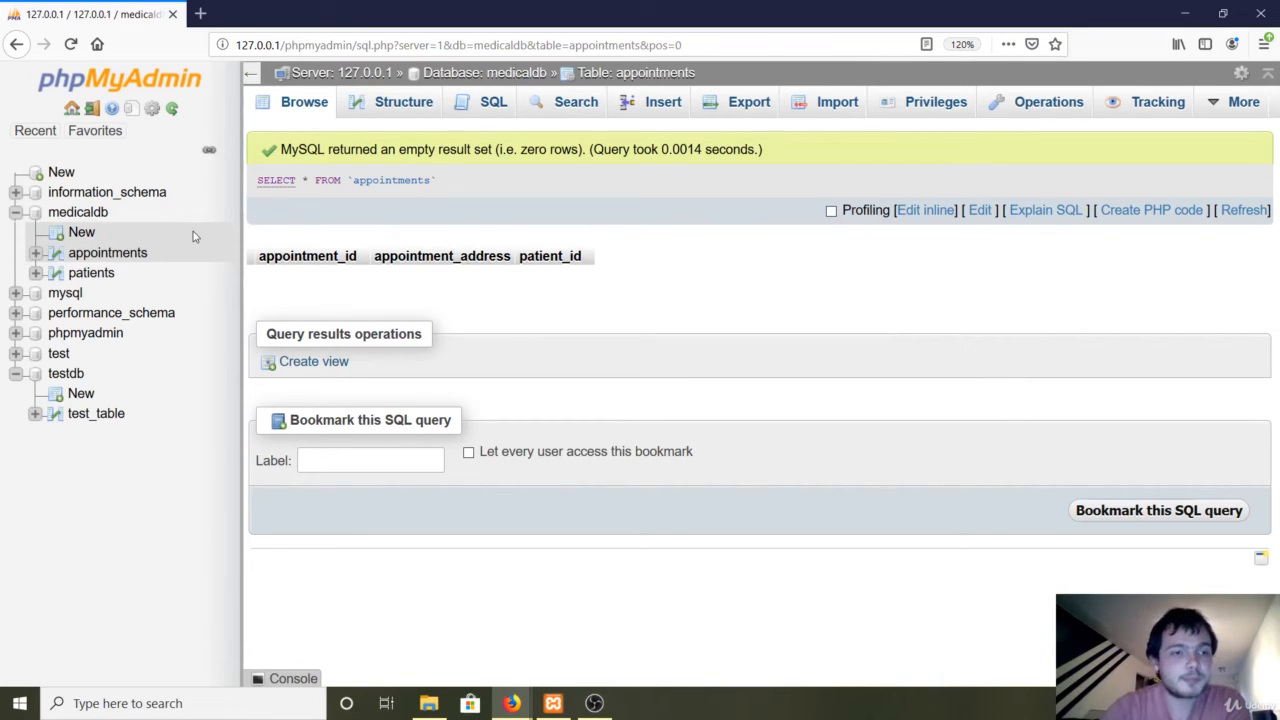
click(82, 274)
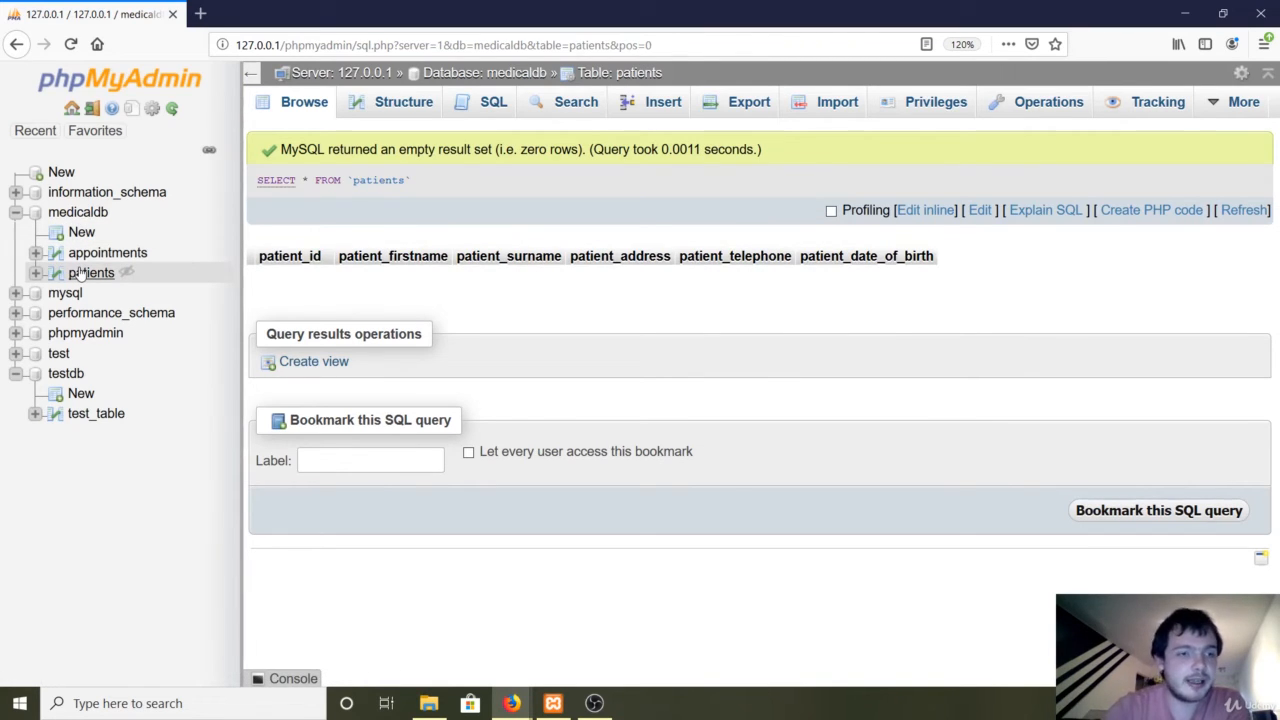
click(95, 252)
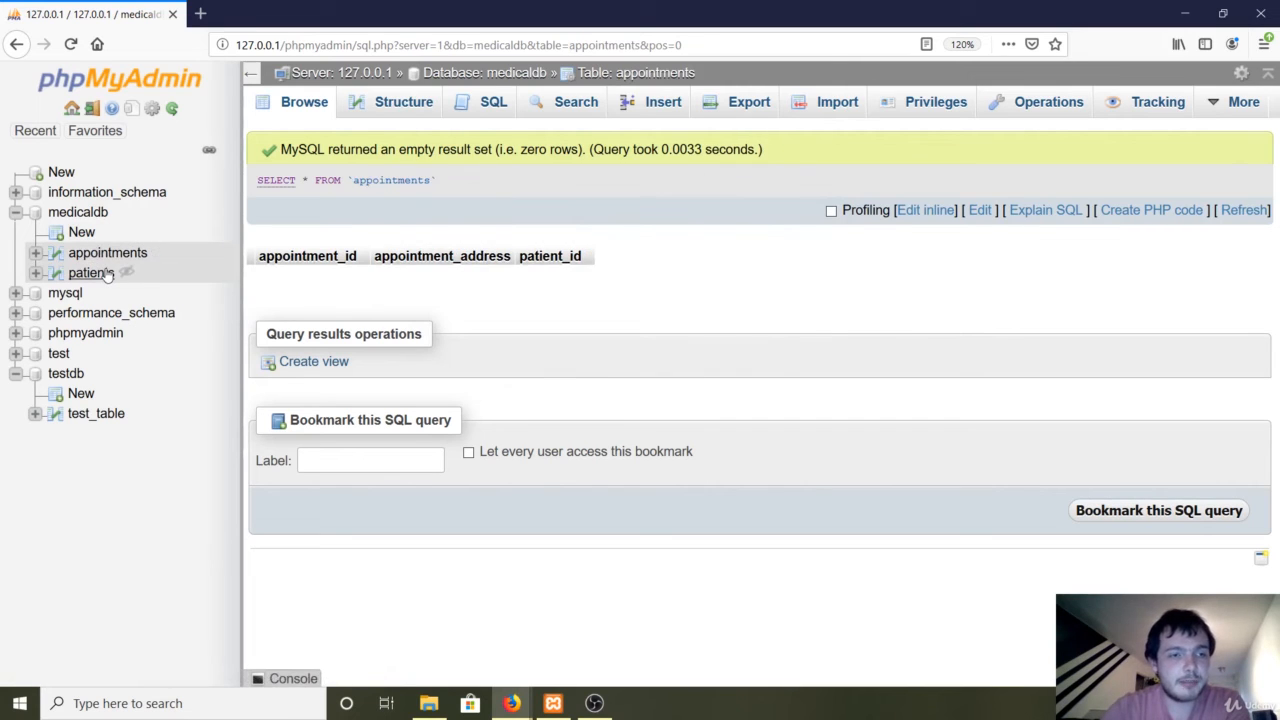
click(92, 273)
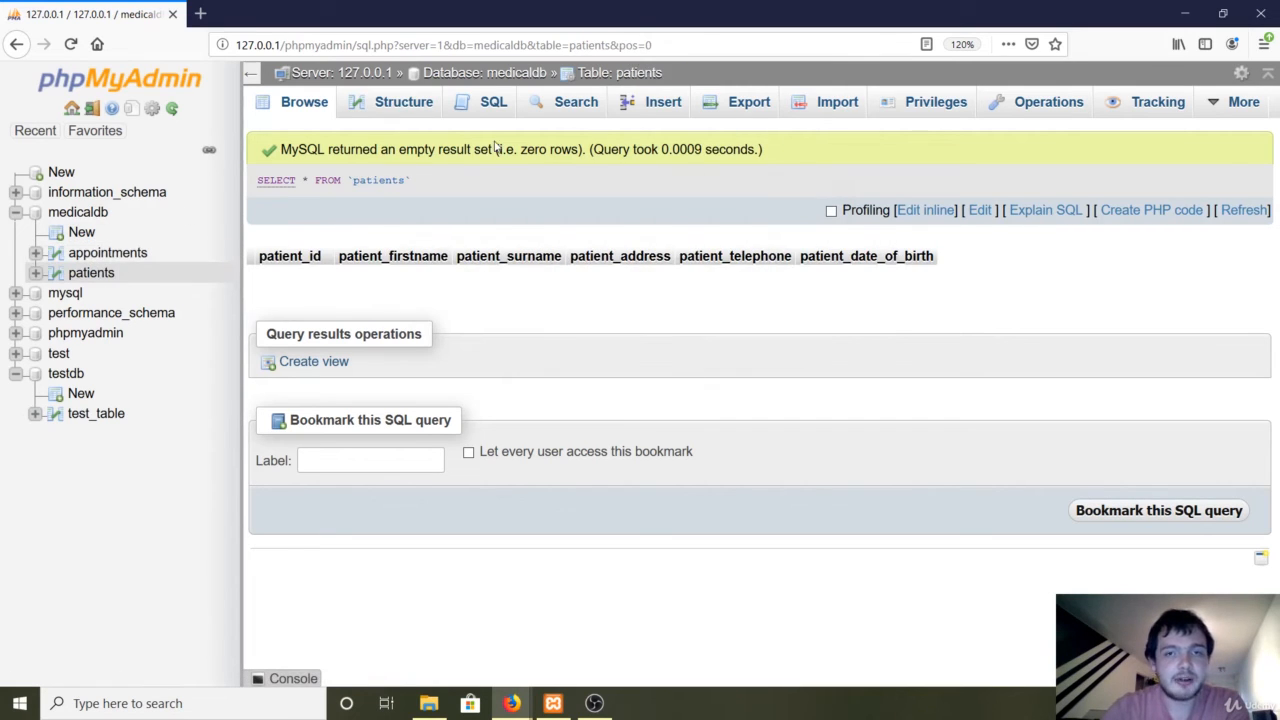
click(679, 120)
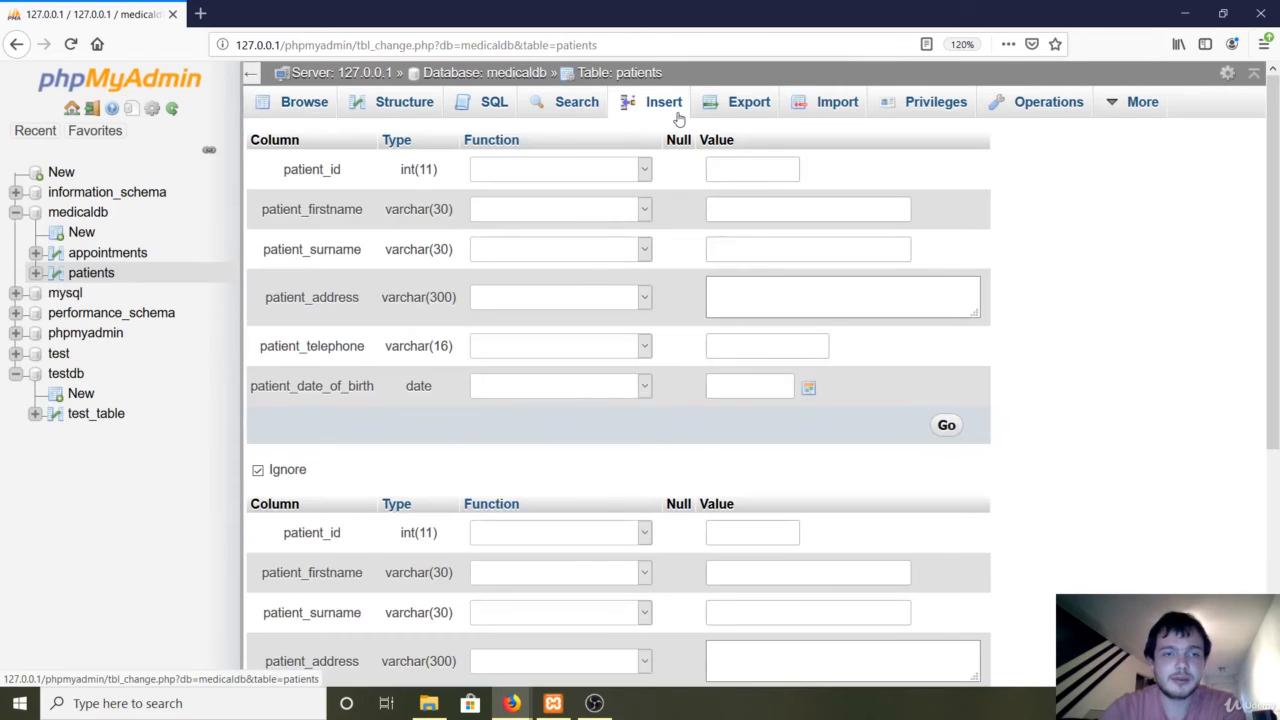
Enter the patient's first name, surname and a multi-line postal address.
click(757, 221)
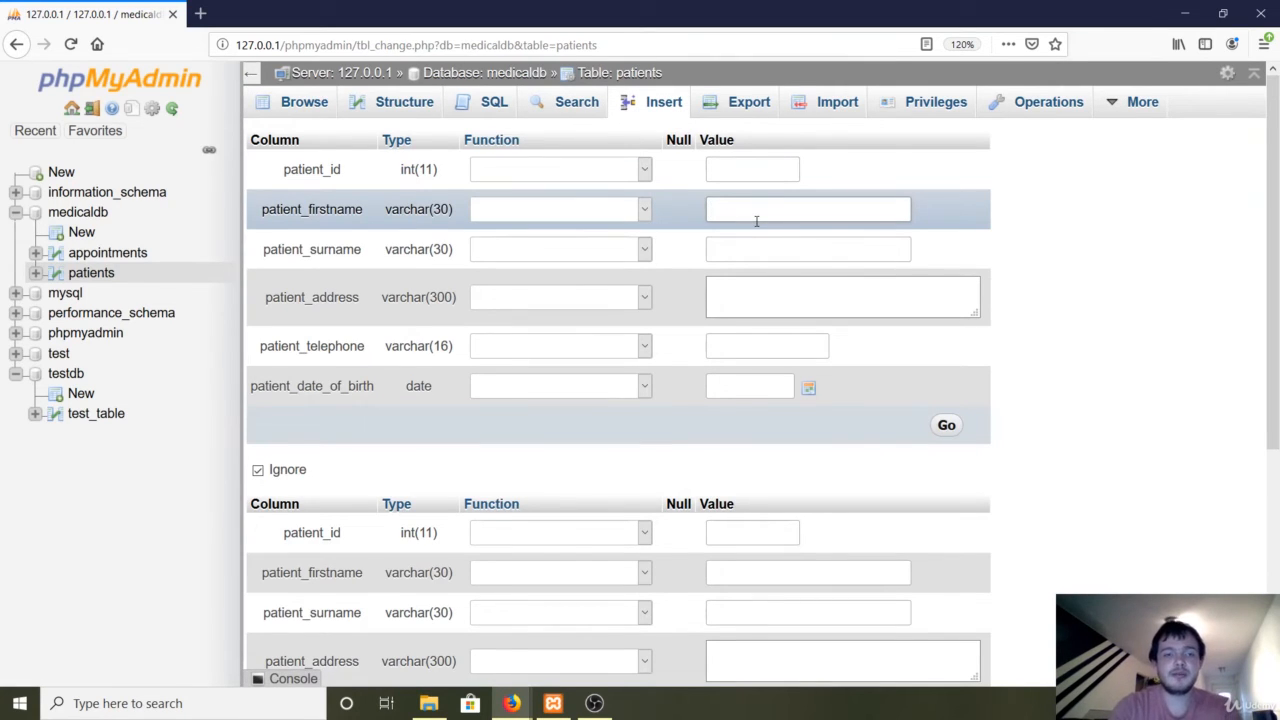
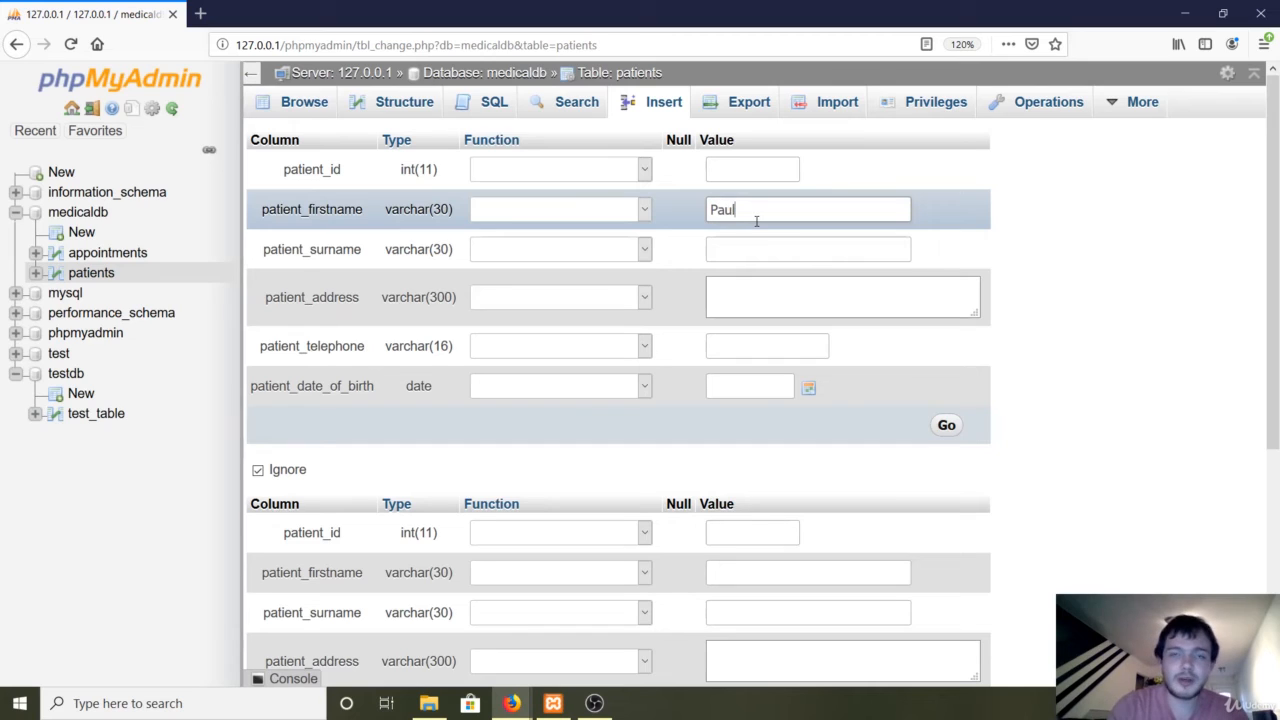
key(Tab)
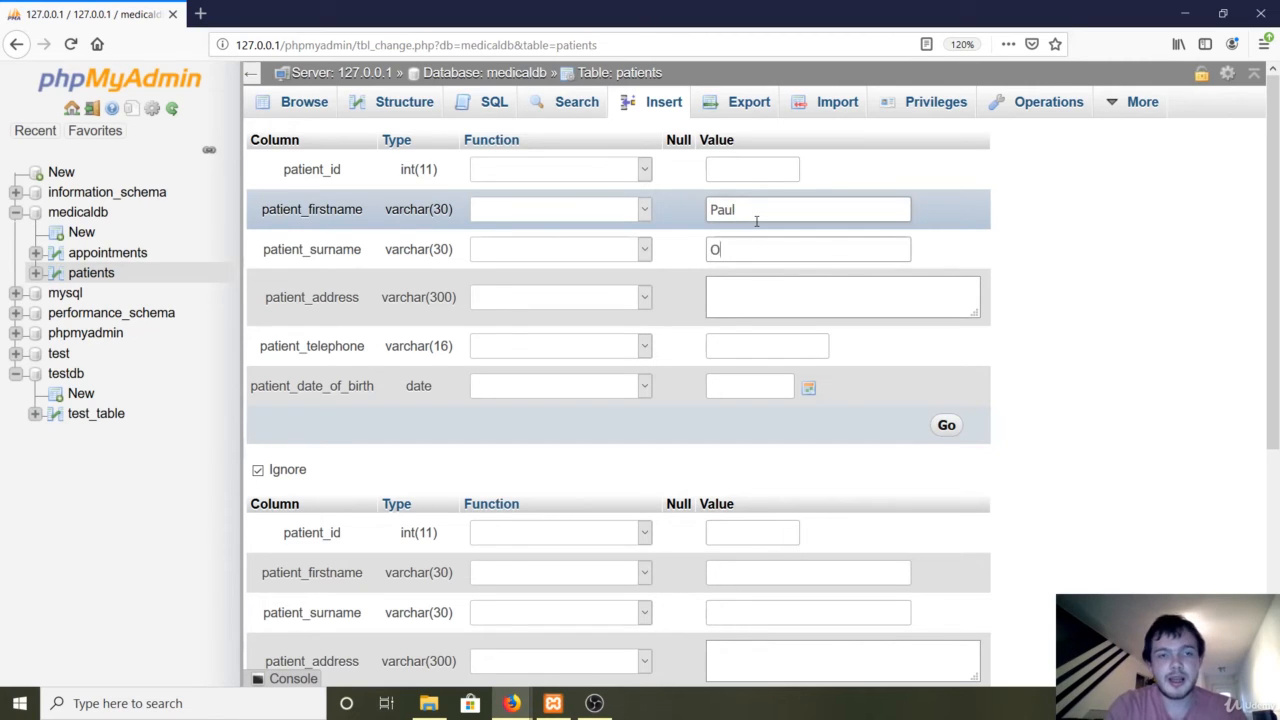
key(Tab)
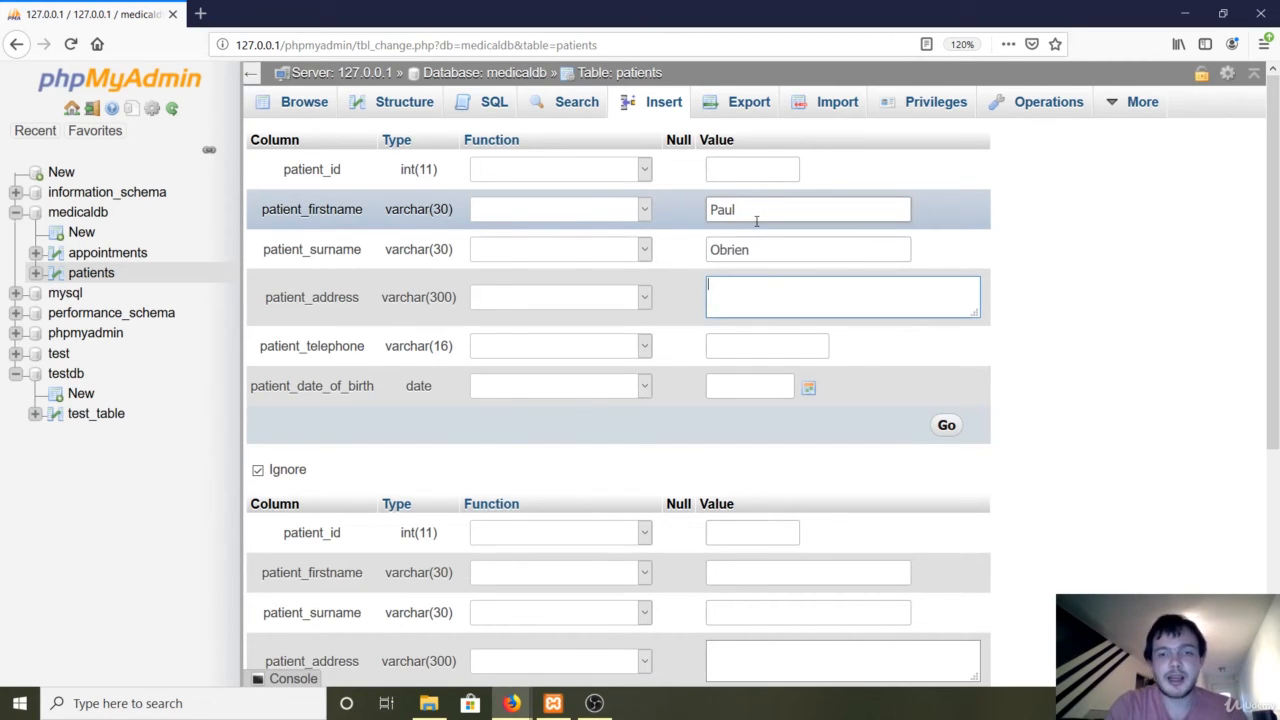
text(3 Test st)
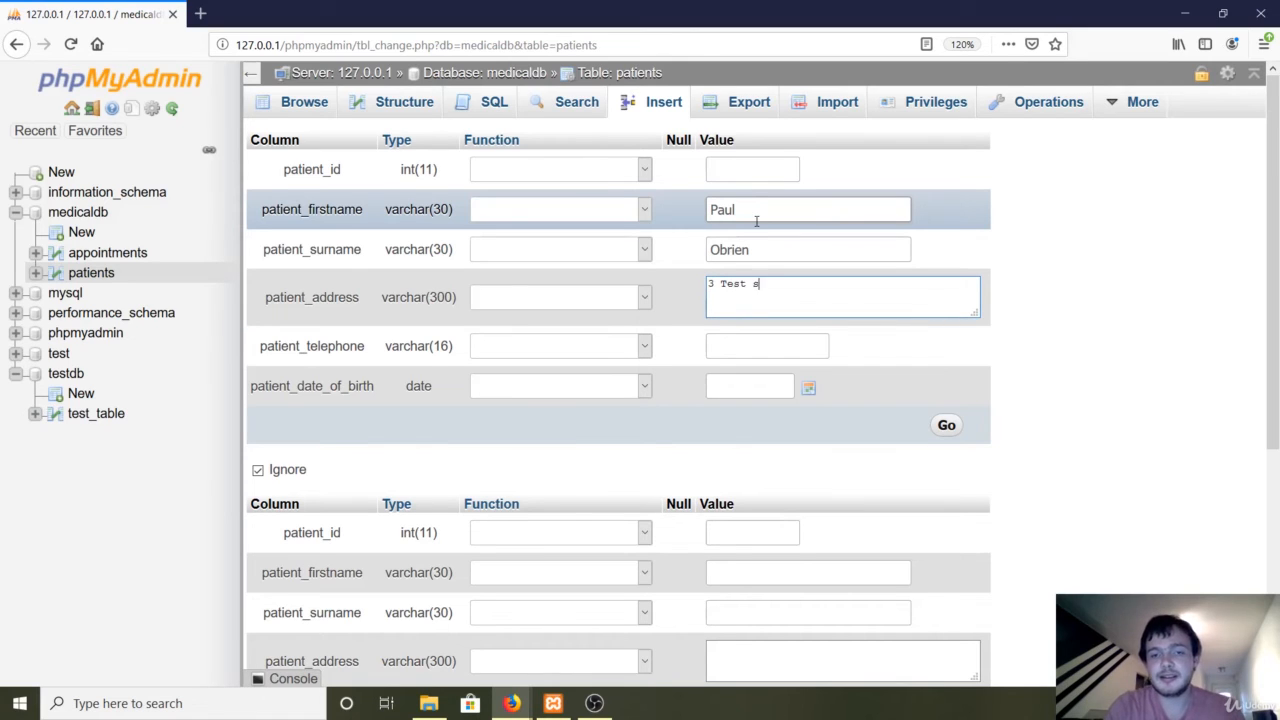
key(Return)
text(Wales,)
key(Return)
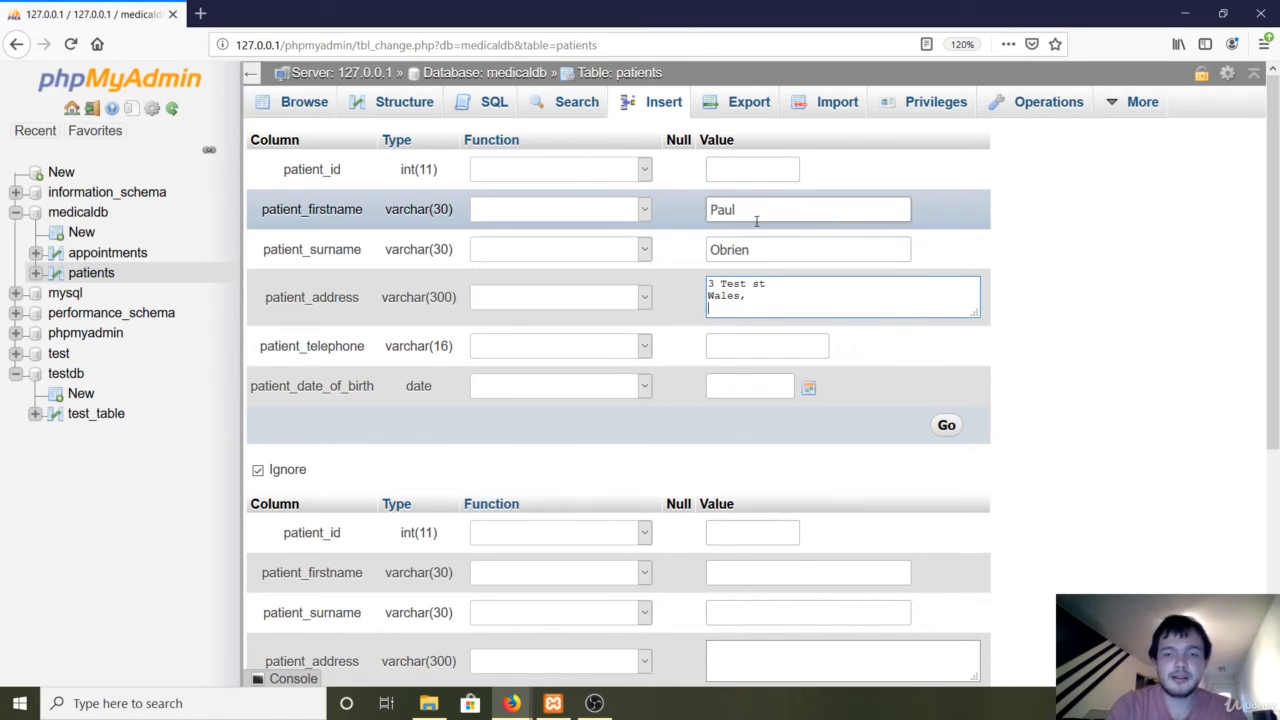
text(UK)
key(Return)
text(CF20 43N)
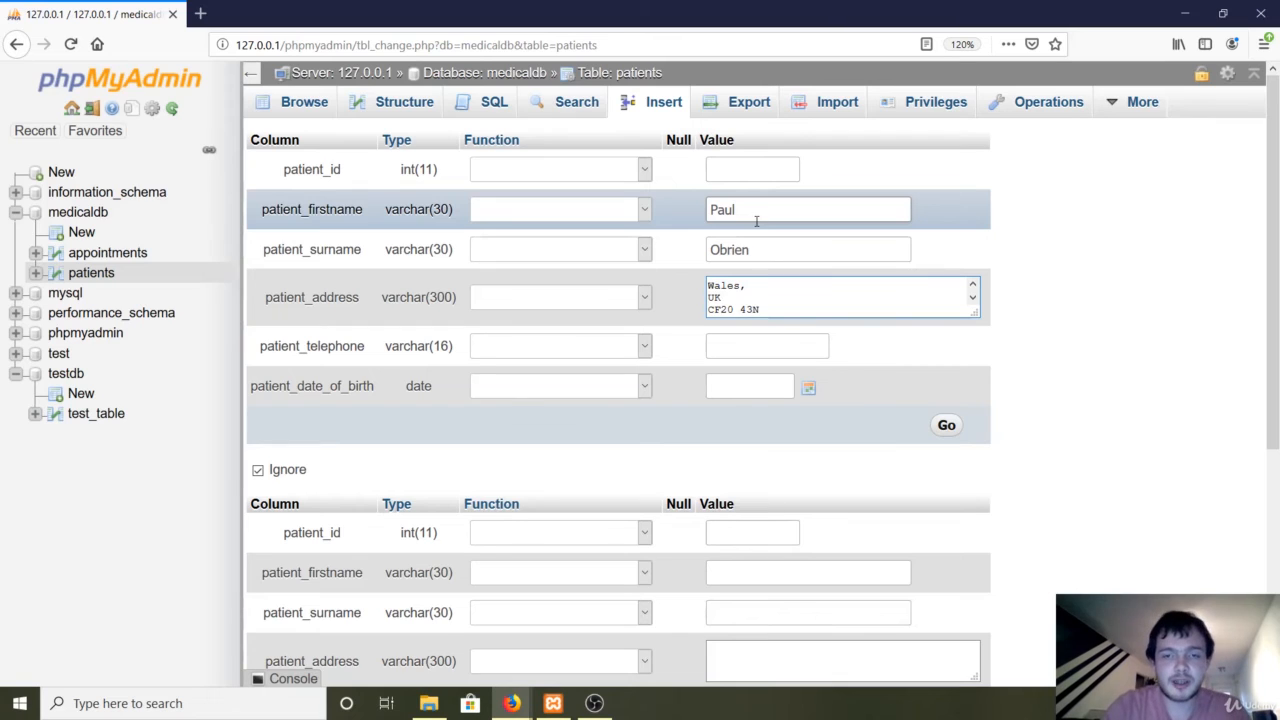
Enter the patient's telephone number and pick 2018-07-01 as the date of birth.
click(748, 347)
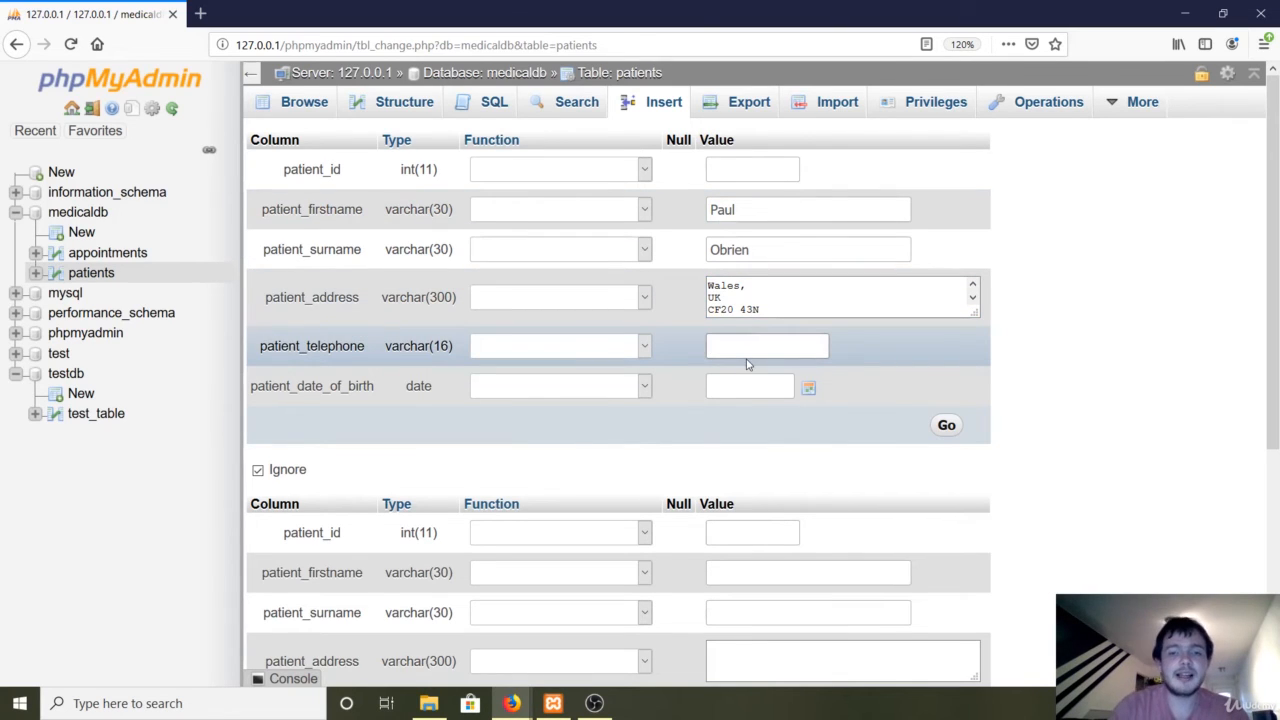
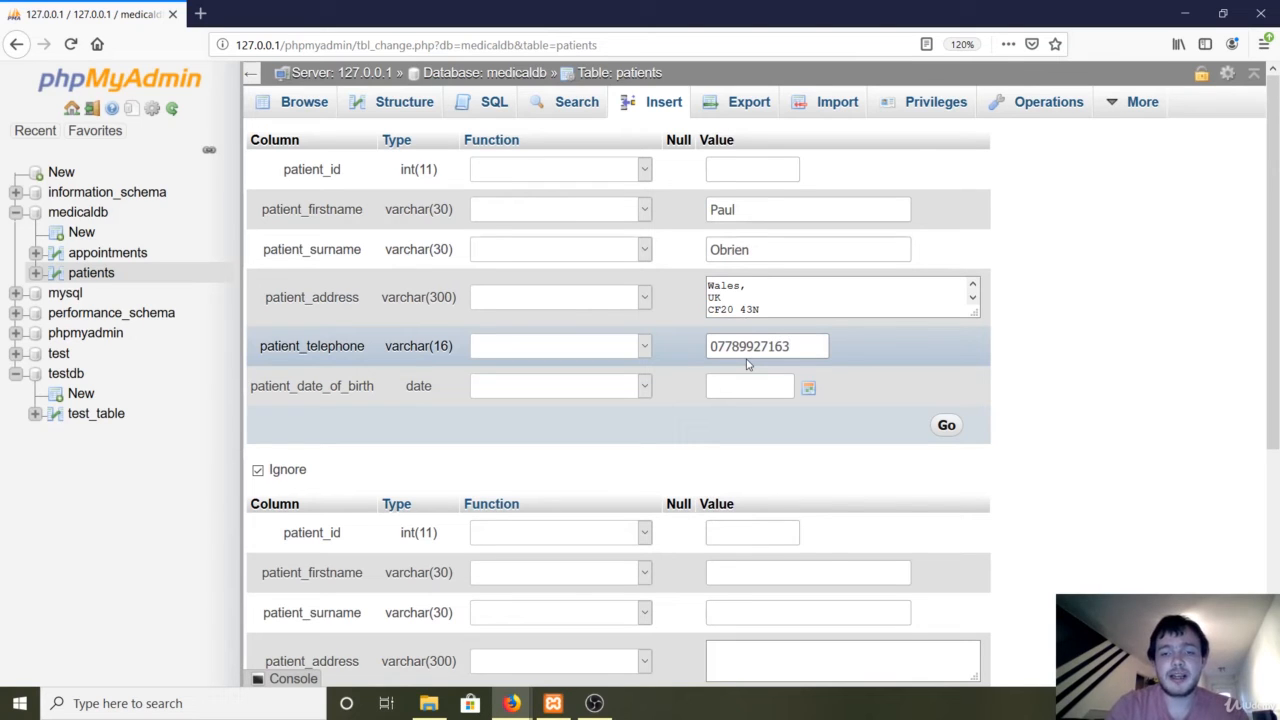
click(808, 387)
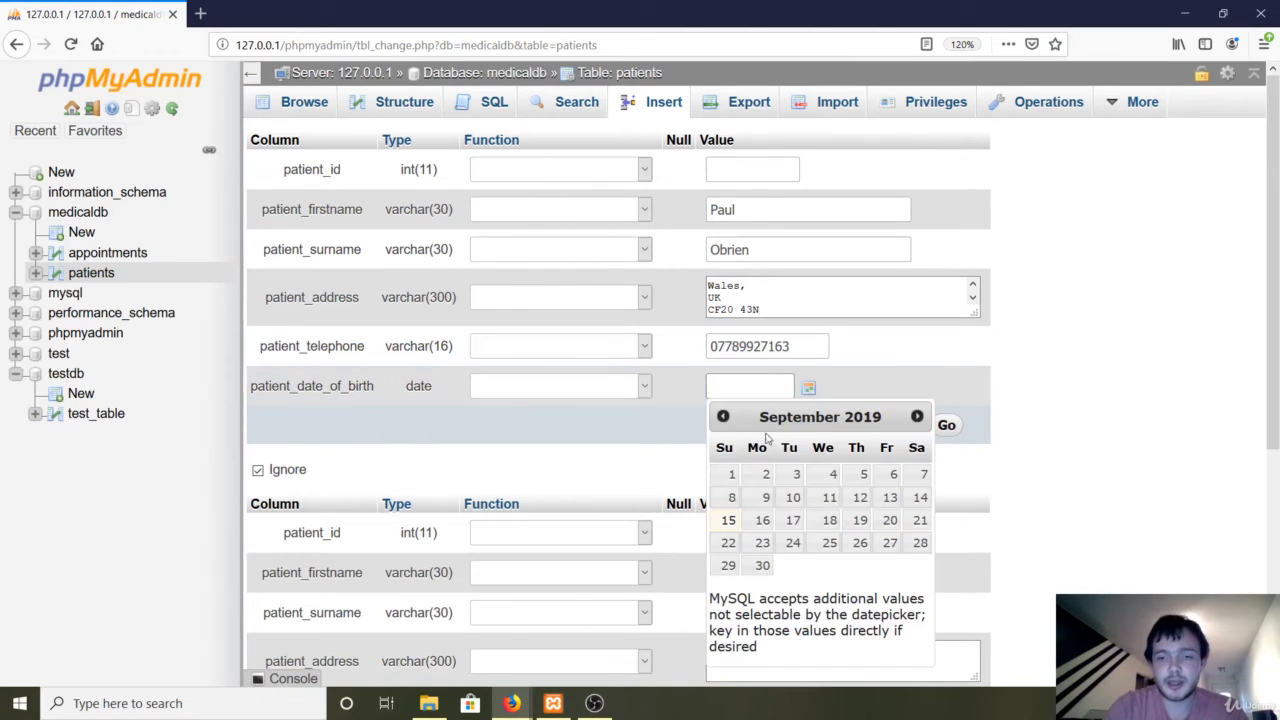
click(721, 418)
click(721, 418)
click(721, 418)
click(721, 418)
click(721, 418)
click(721, 418)
click(721, 418)
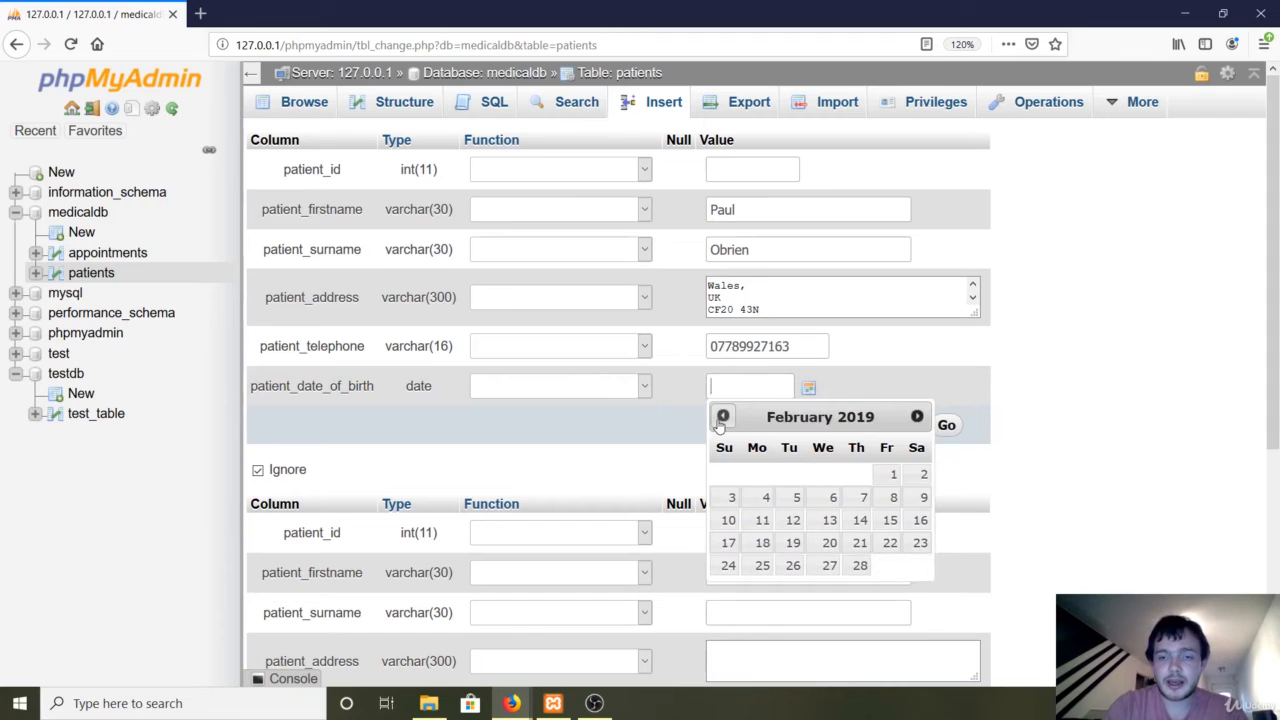
click(721, 418)
click(721, 418)
click(721, 418)
click(721, 418)
click(721, 418)
click(721, 418)
click(721, 418)
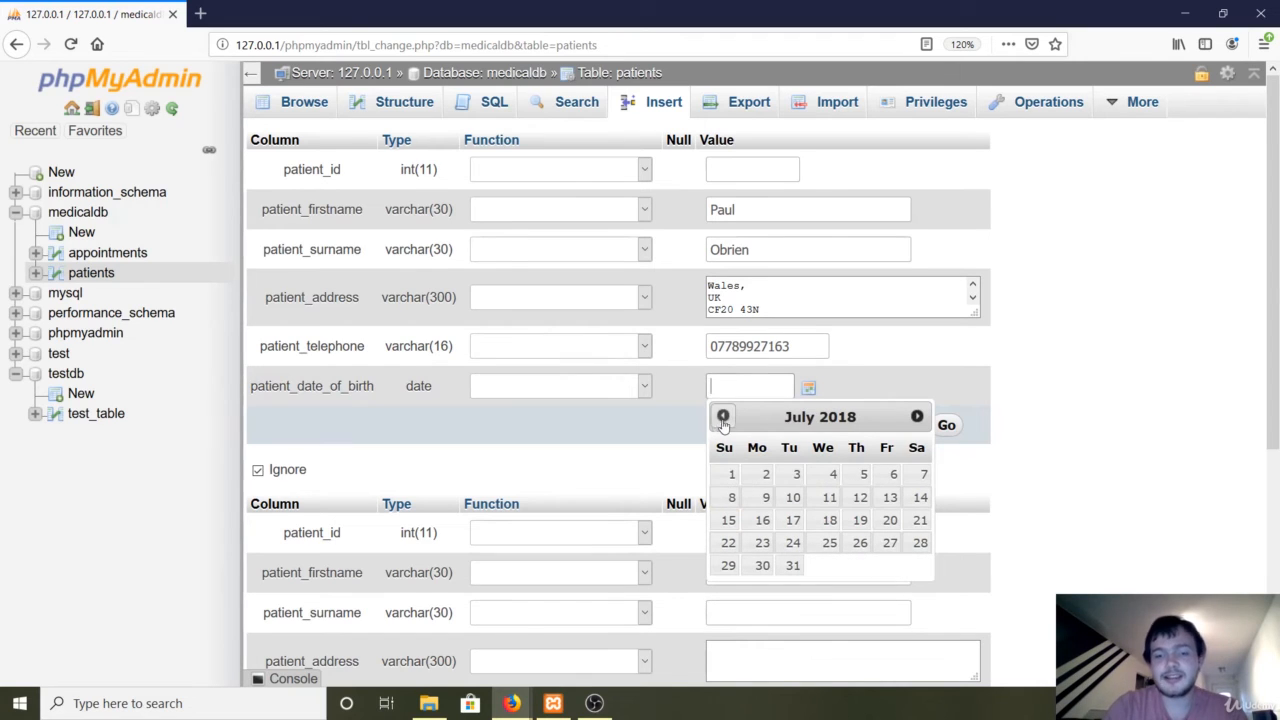
click(731, 474)
click(1019, 391)
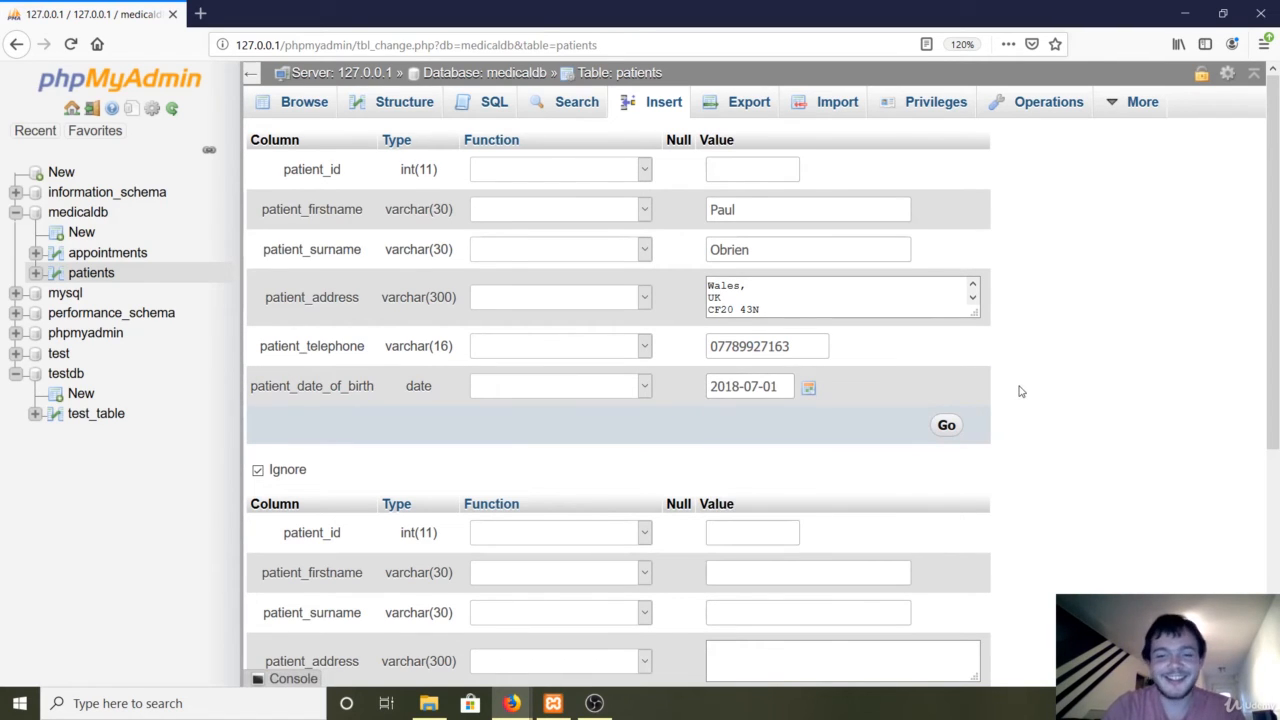
Insert the patient record, inspect the address line breaks in the INSERT query, then browse patients.
click(947, 427)
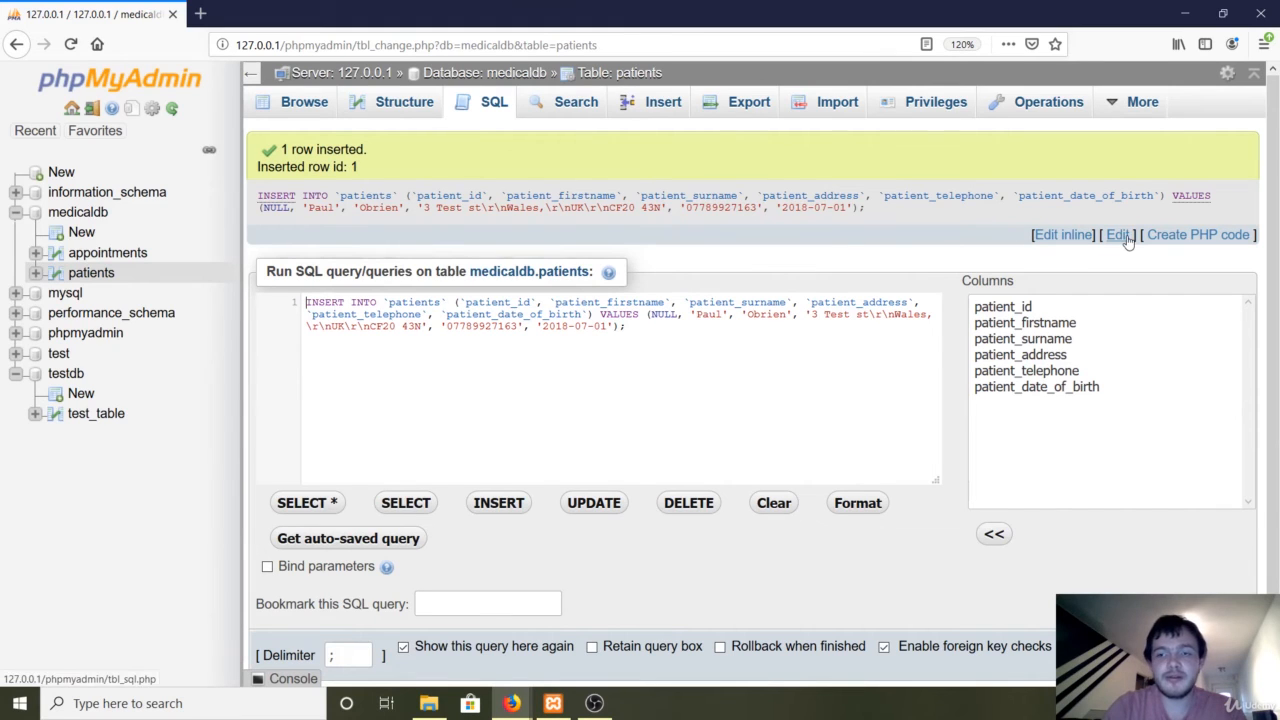
click(1124, 237)
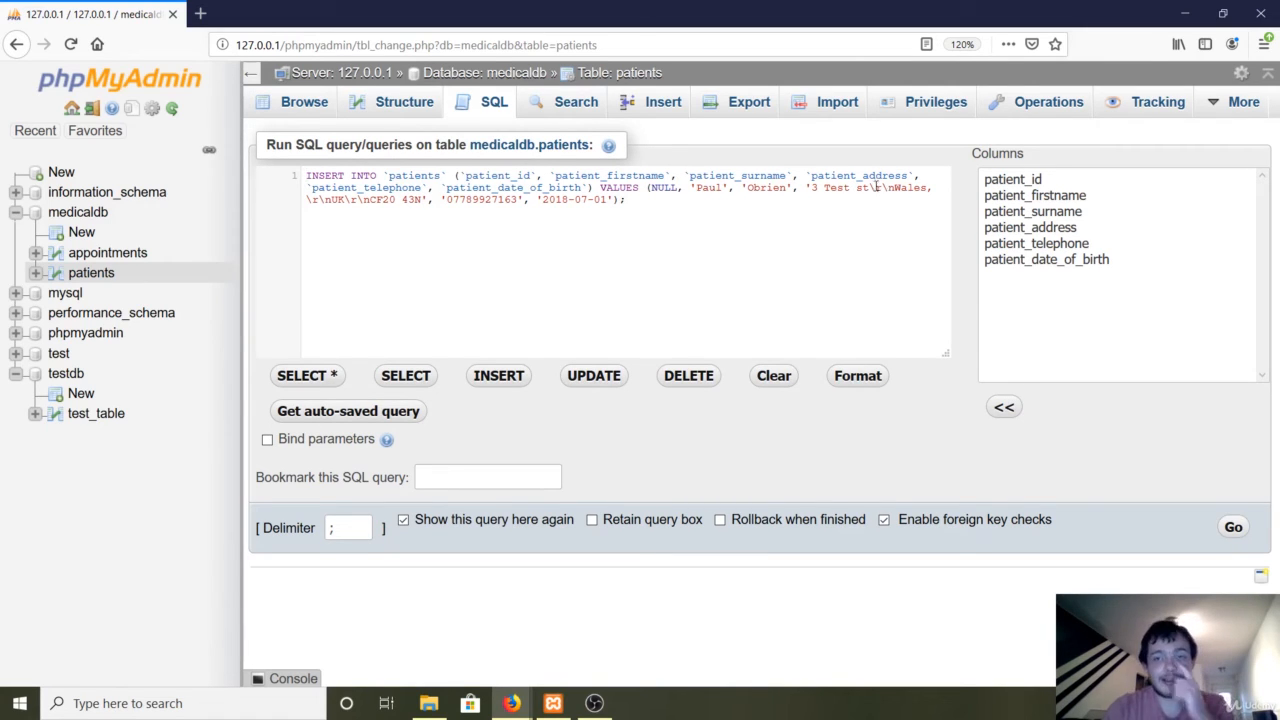
drag(869, 188, 884, 189)
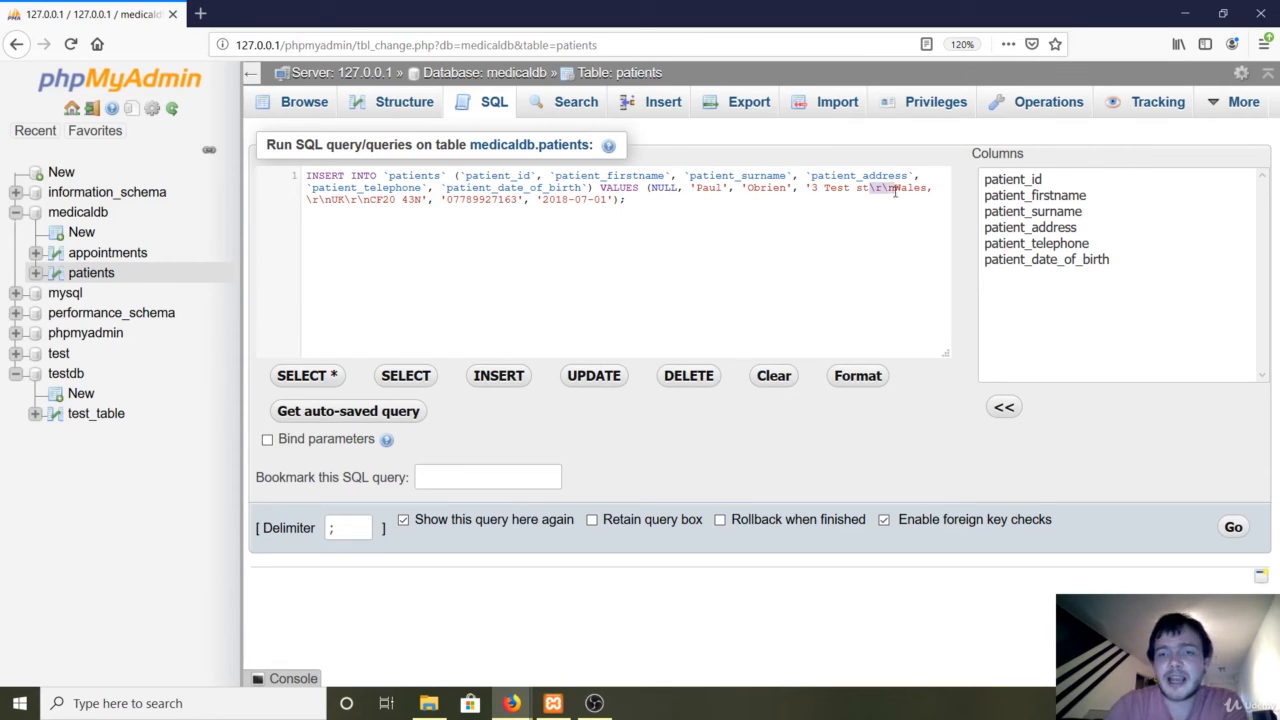
click(867, 188)
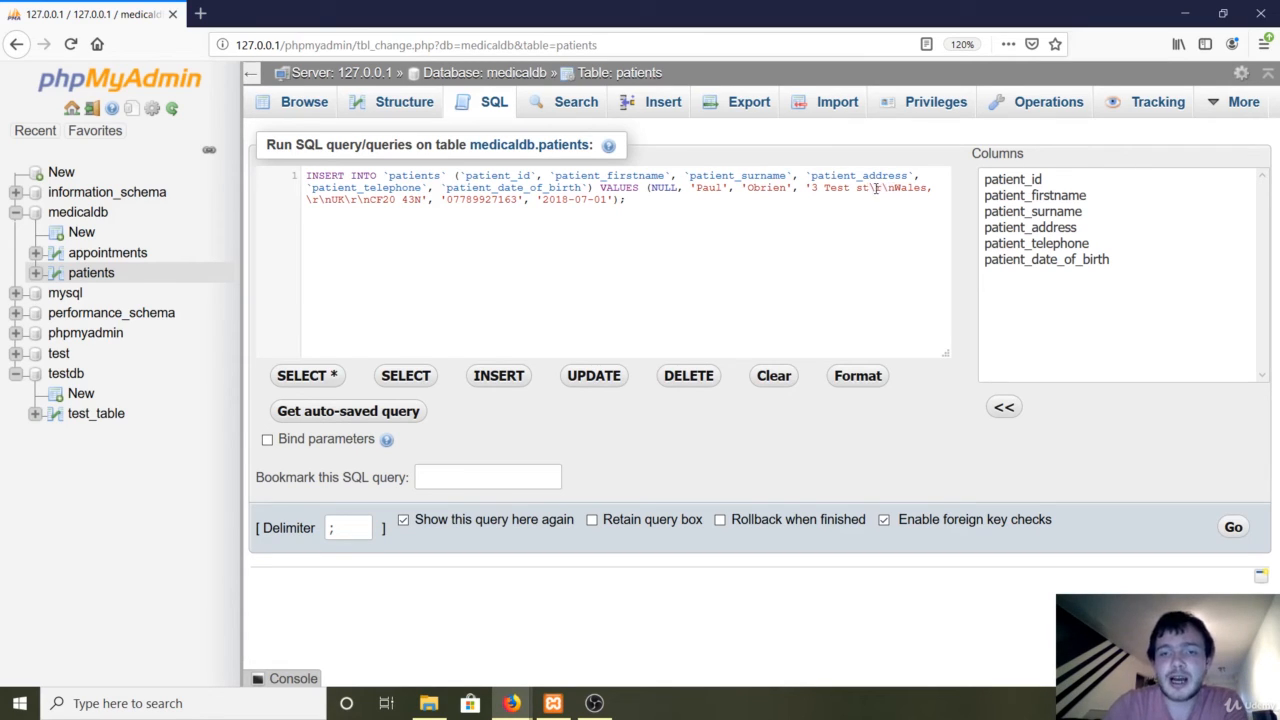
drag(874, 188, 893, 189)
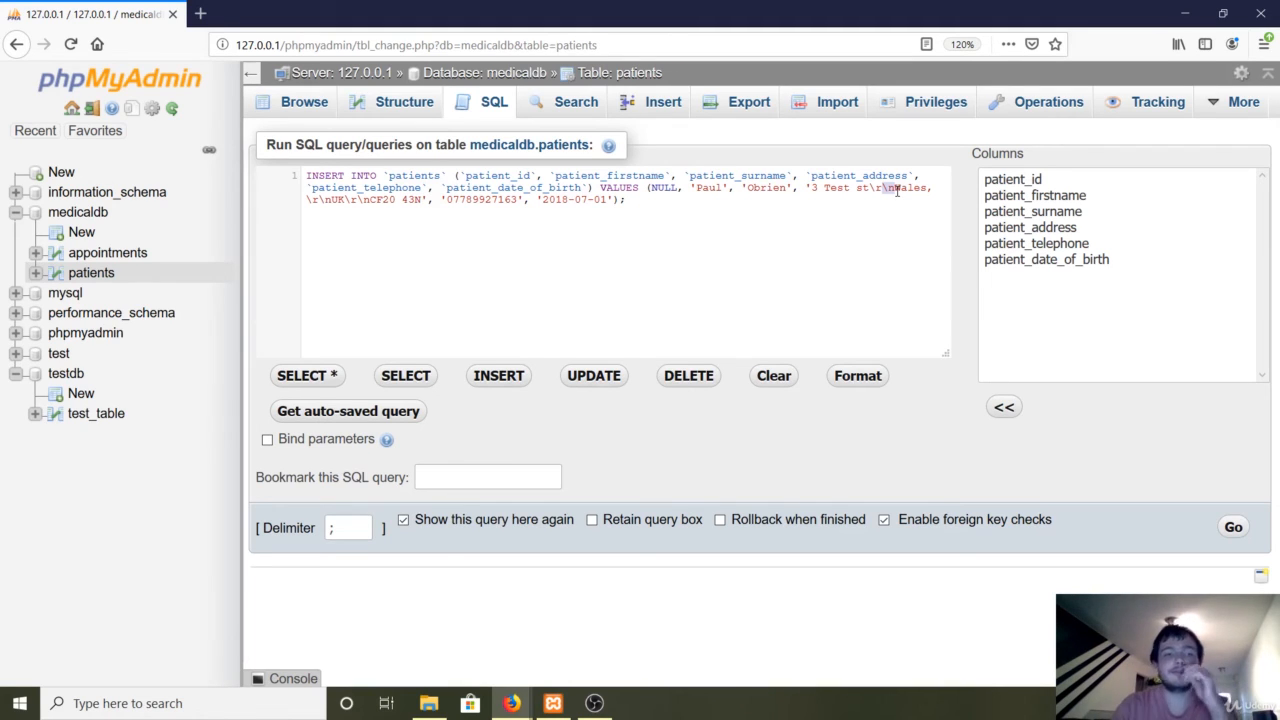
click(287, 113)
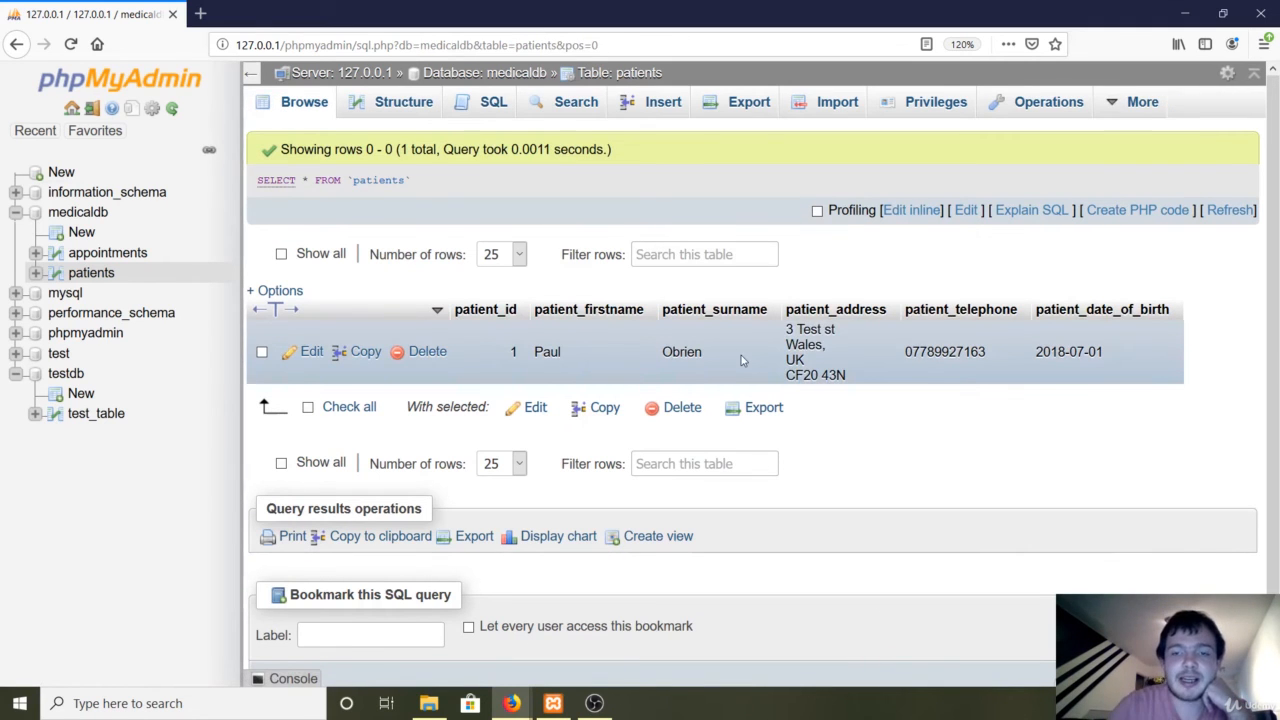
Review the stored multi-line address, then switch to the empty appointments table.
drag(787, 328, 853, 393)
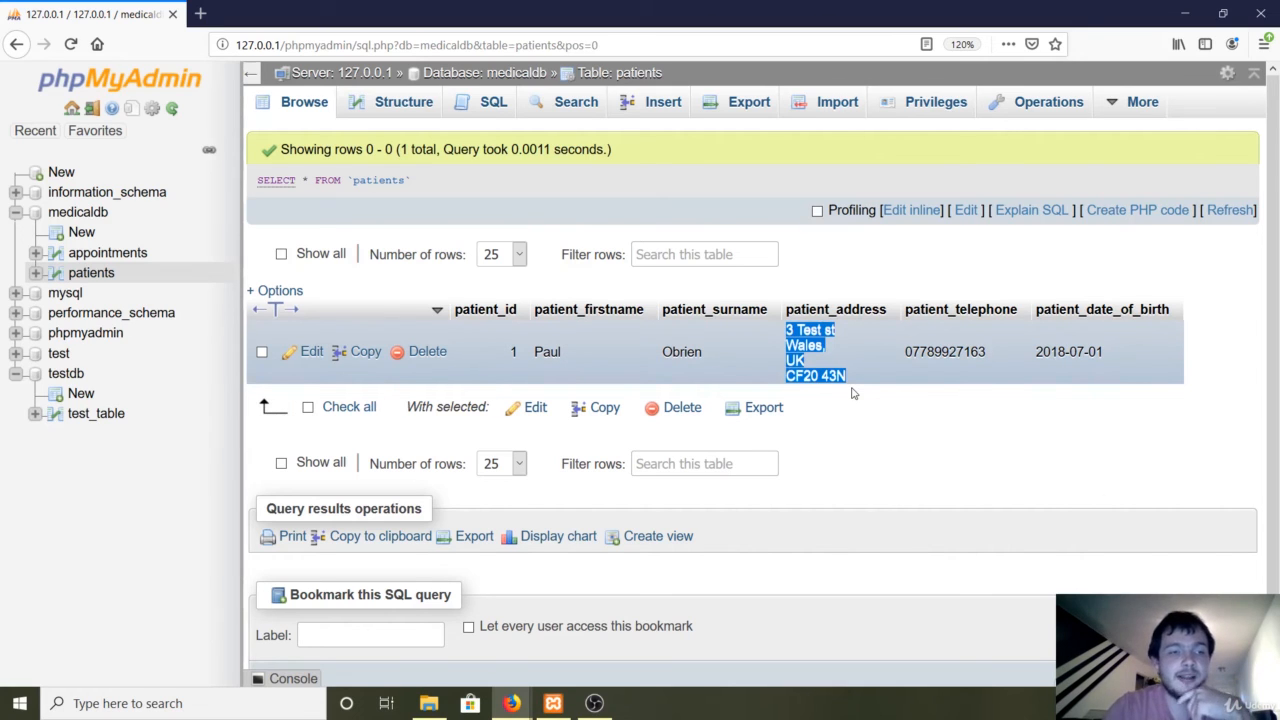
click(1018, 443)
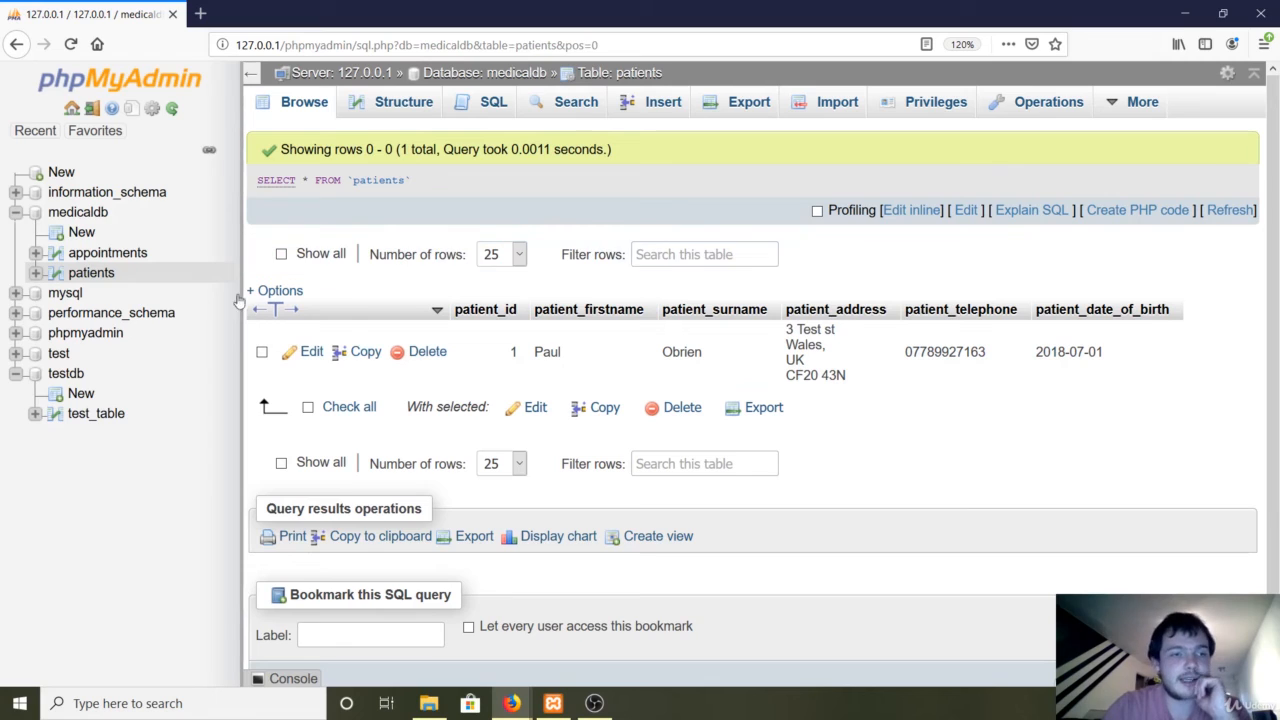
click(106, 262)
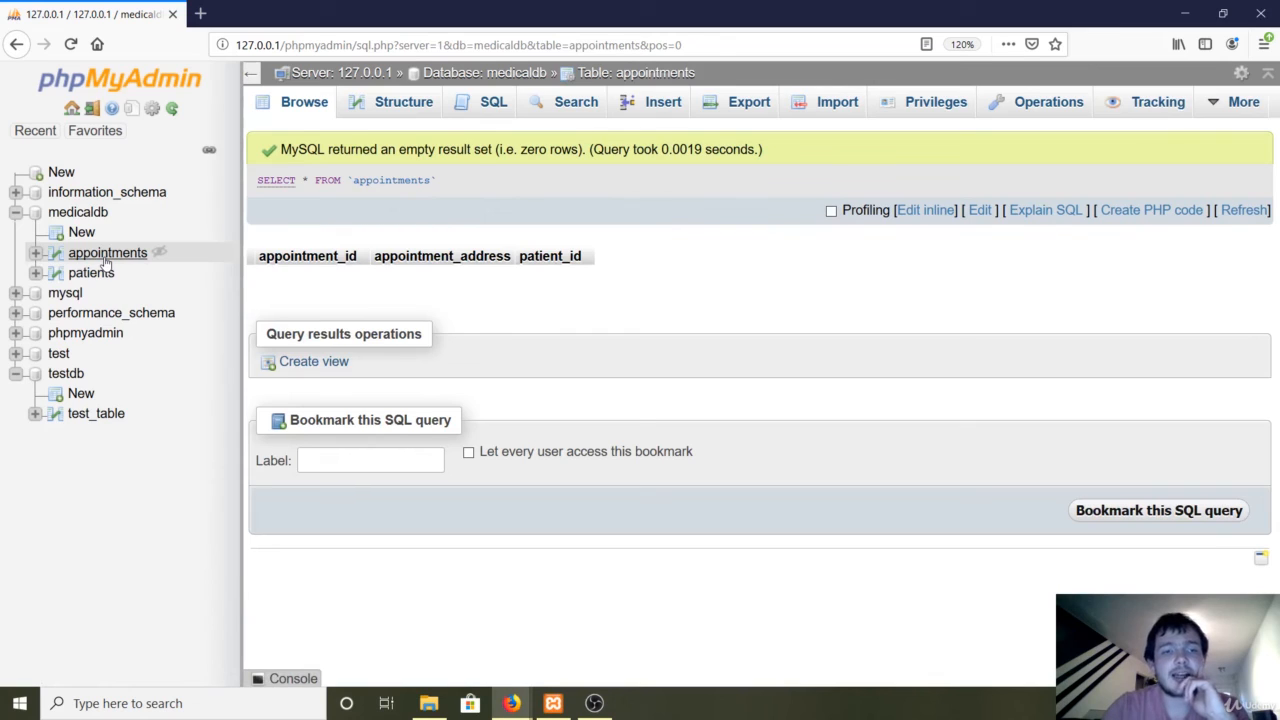
Insert an appointment with a multi-line sample address in appointment_address, leaving patient_id empty.
click(655, 113)
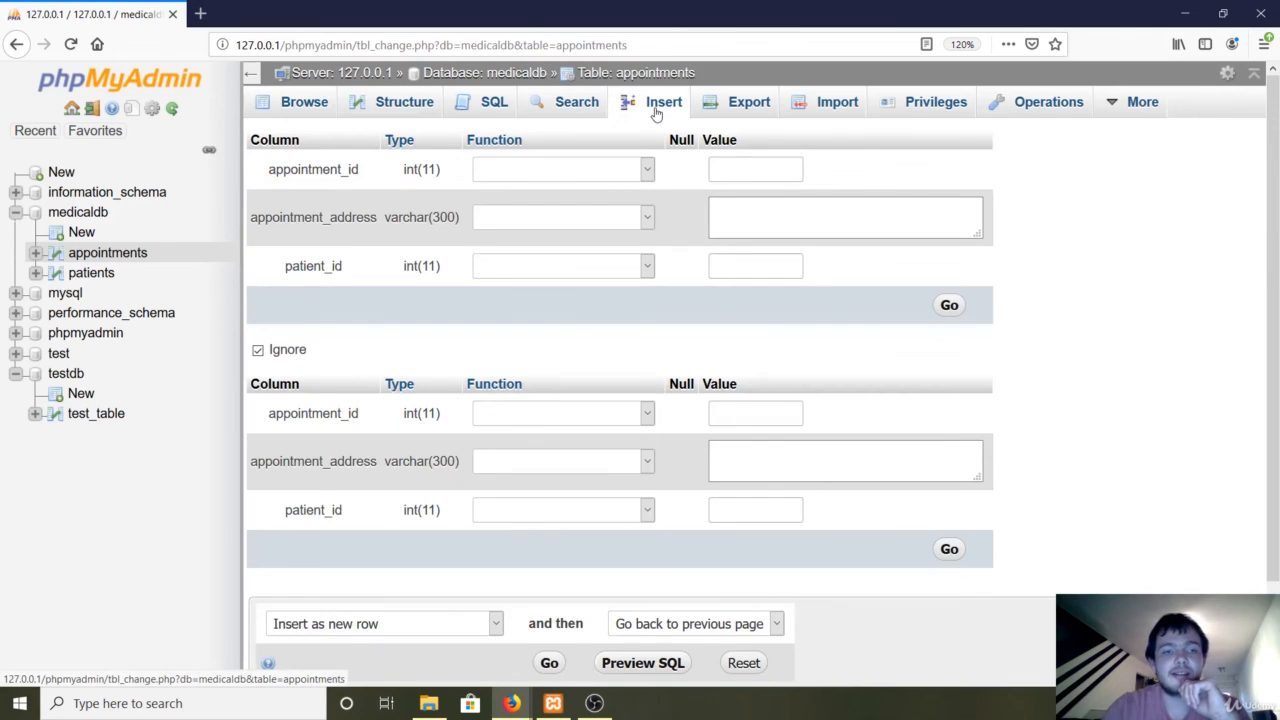
click(775, 216)
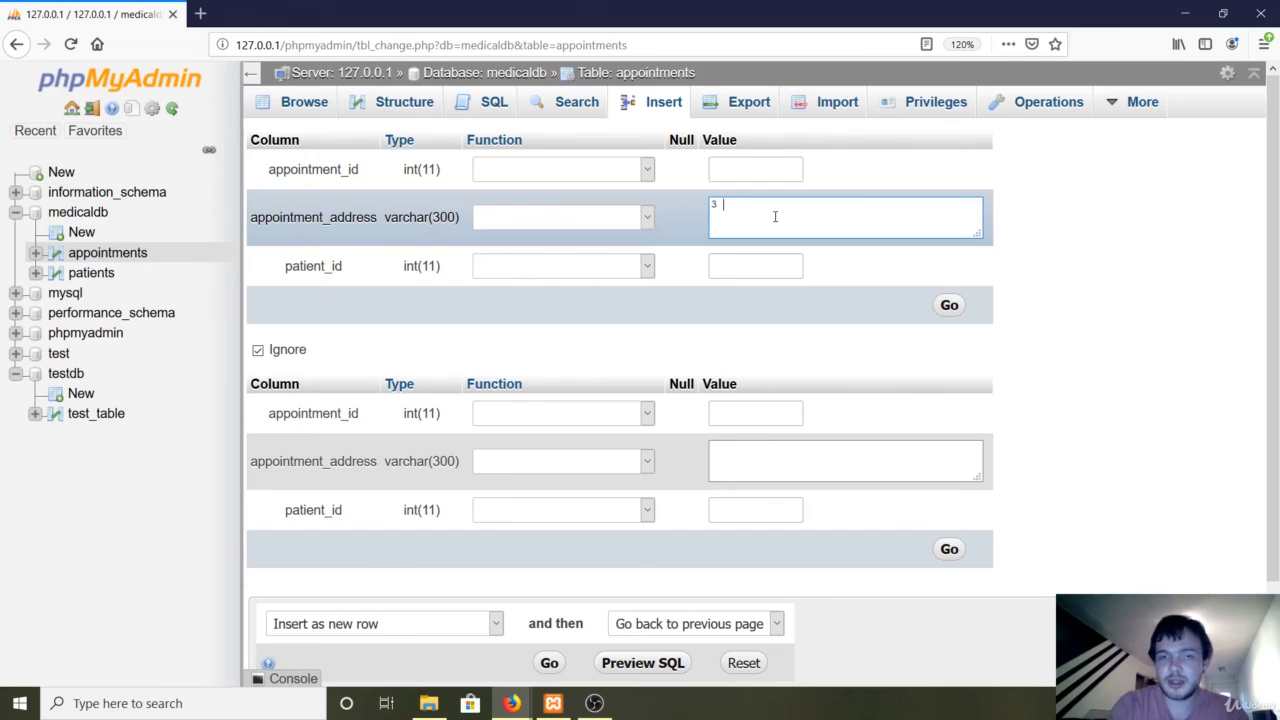
text(3 T)
key(BackSpace)
key(BackSpace)
key(BackSpace)
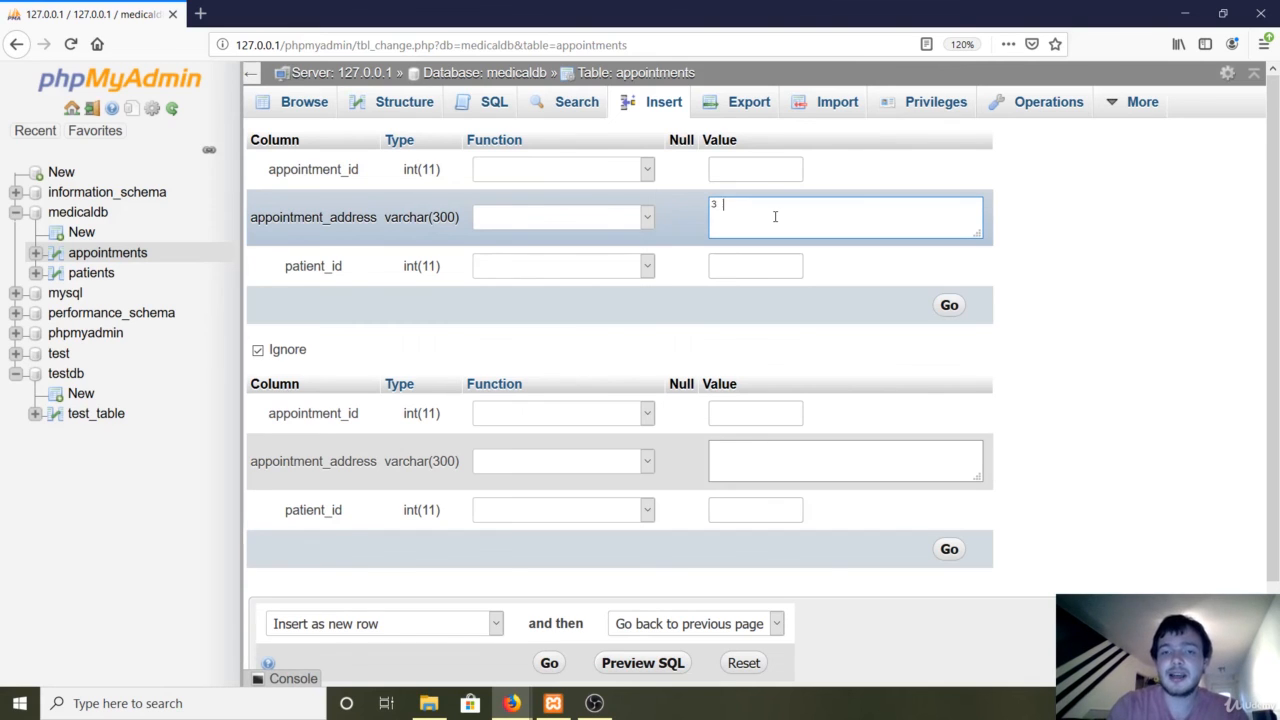
text(10 Test s)
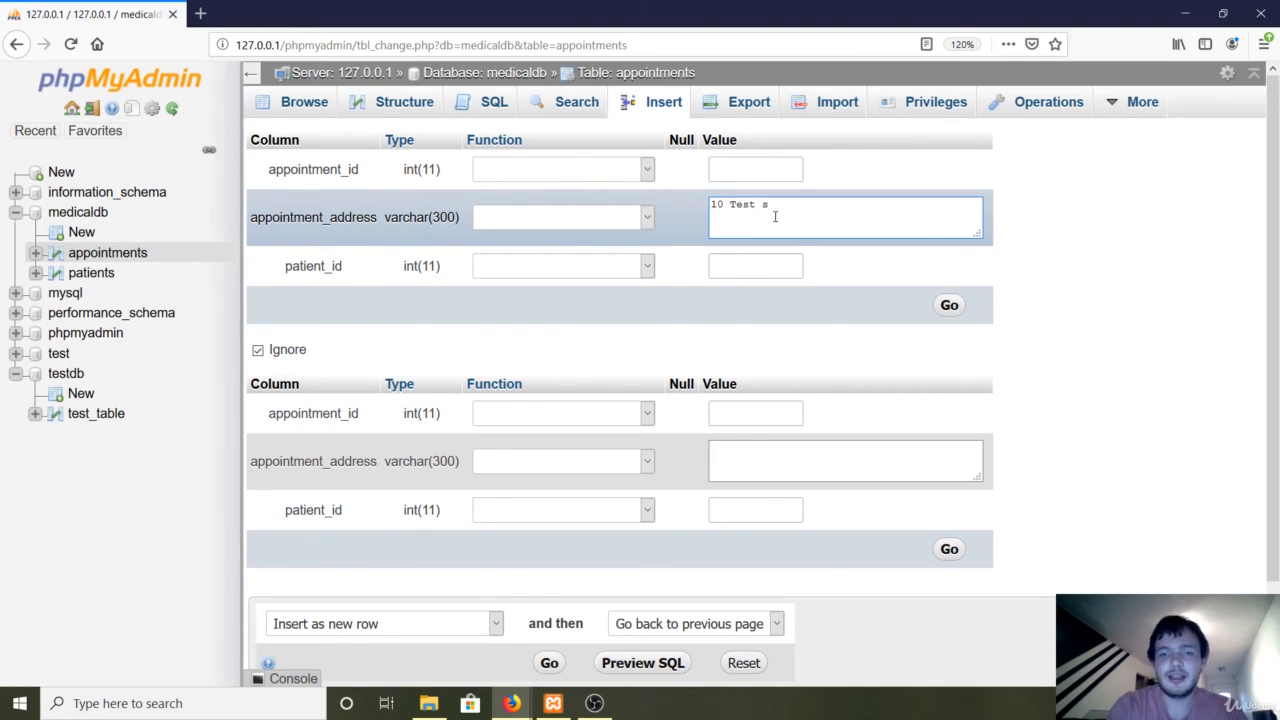
text(t)
key(Return)
text(Abc)
key(Return)
text(Test)
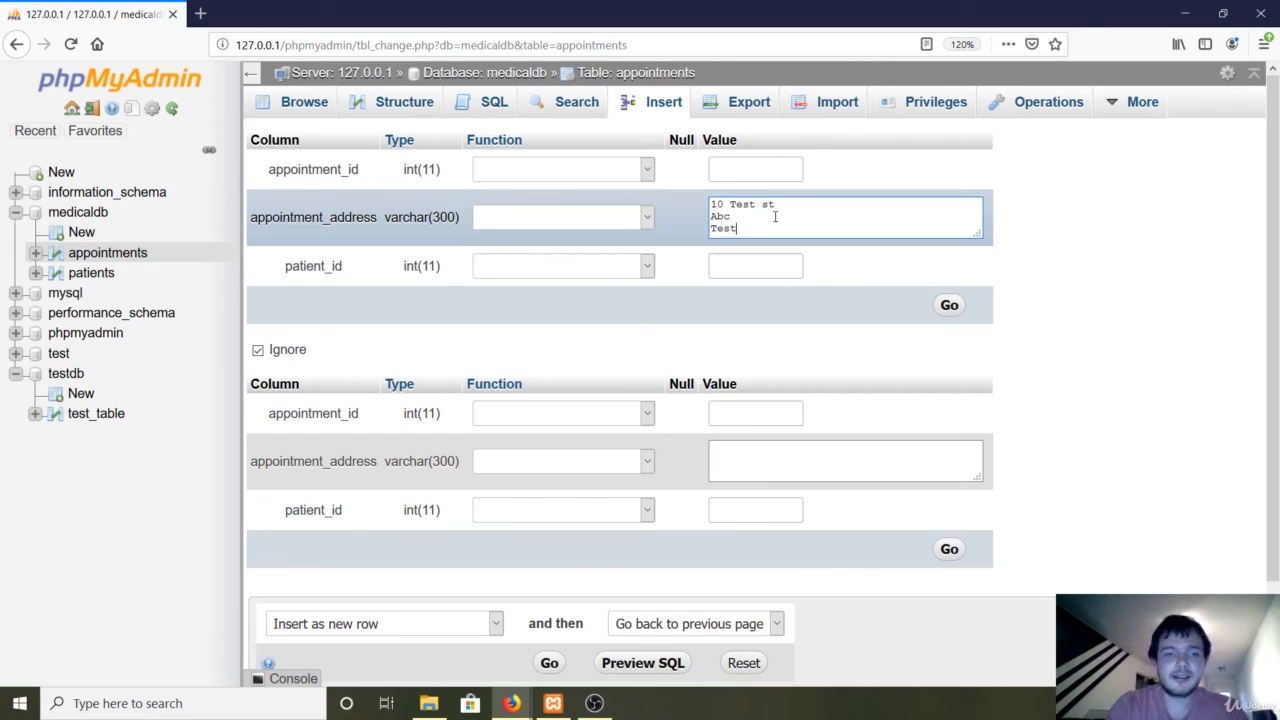
key(Tab)
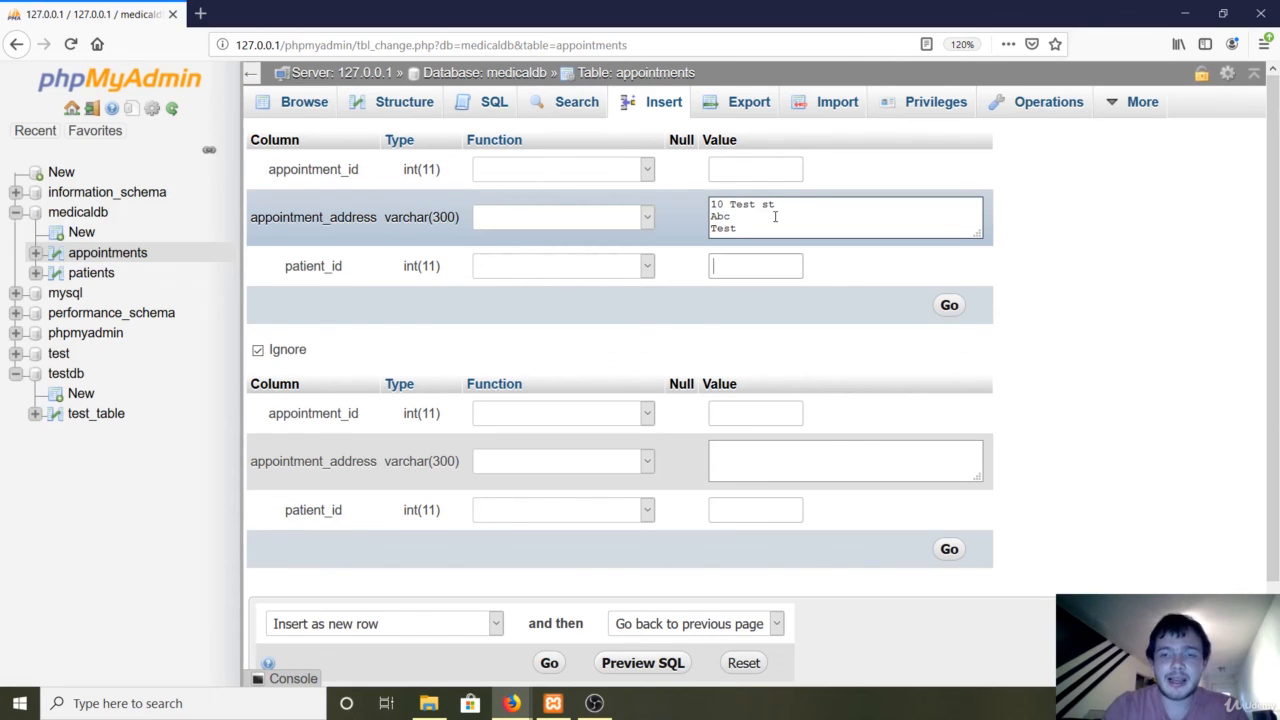
click(949, 307)
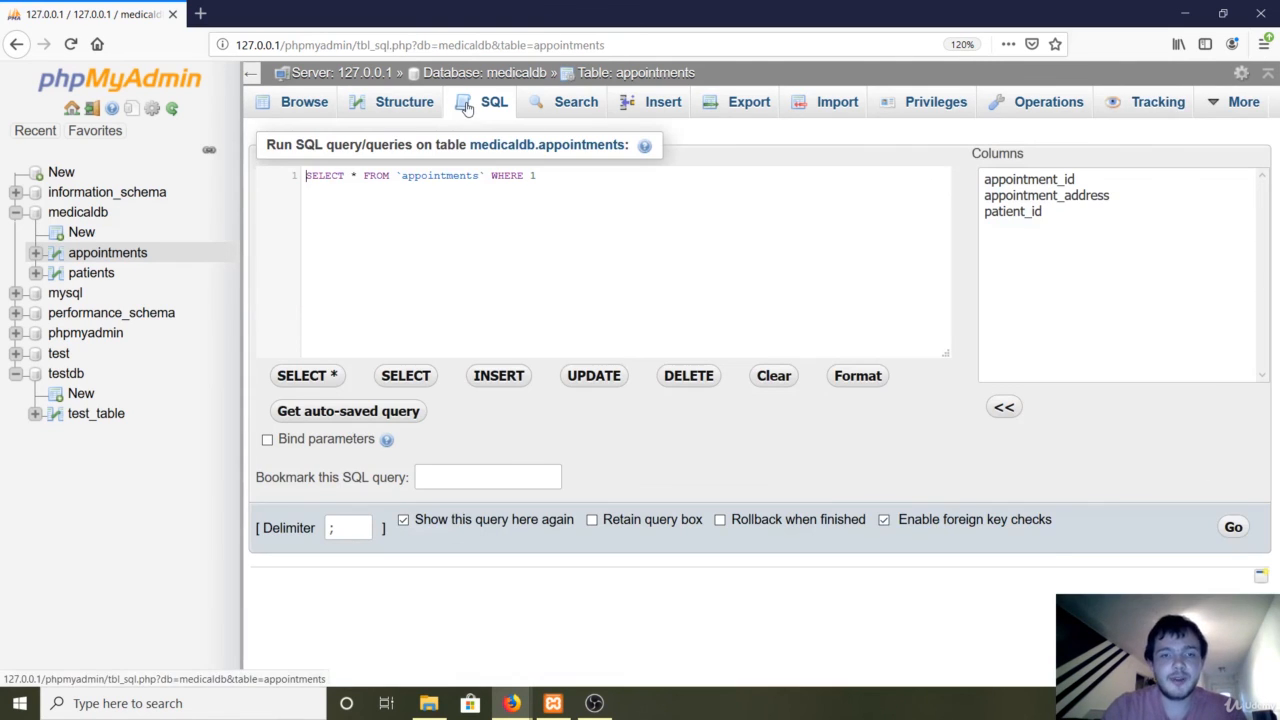
Browse the appointments table to display row 1 with its three-line address and patient_id 0.
click(328, 108)
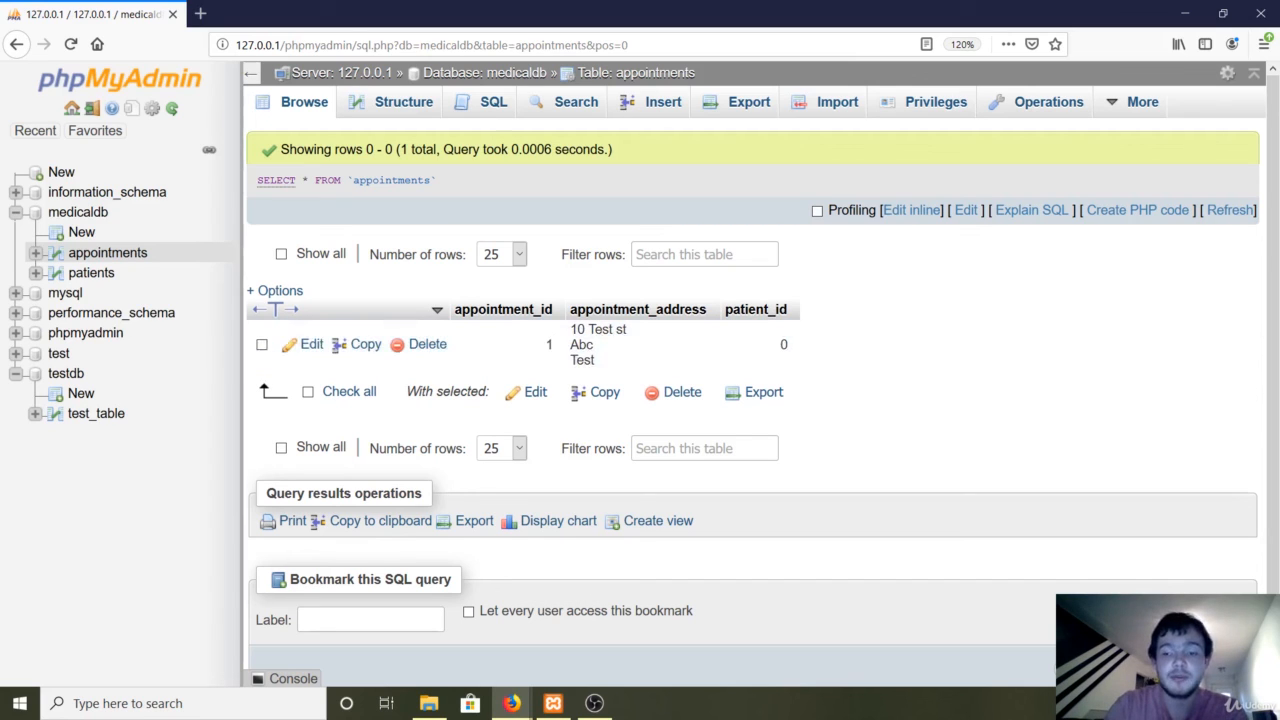
right_click(1108, 667)
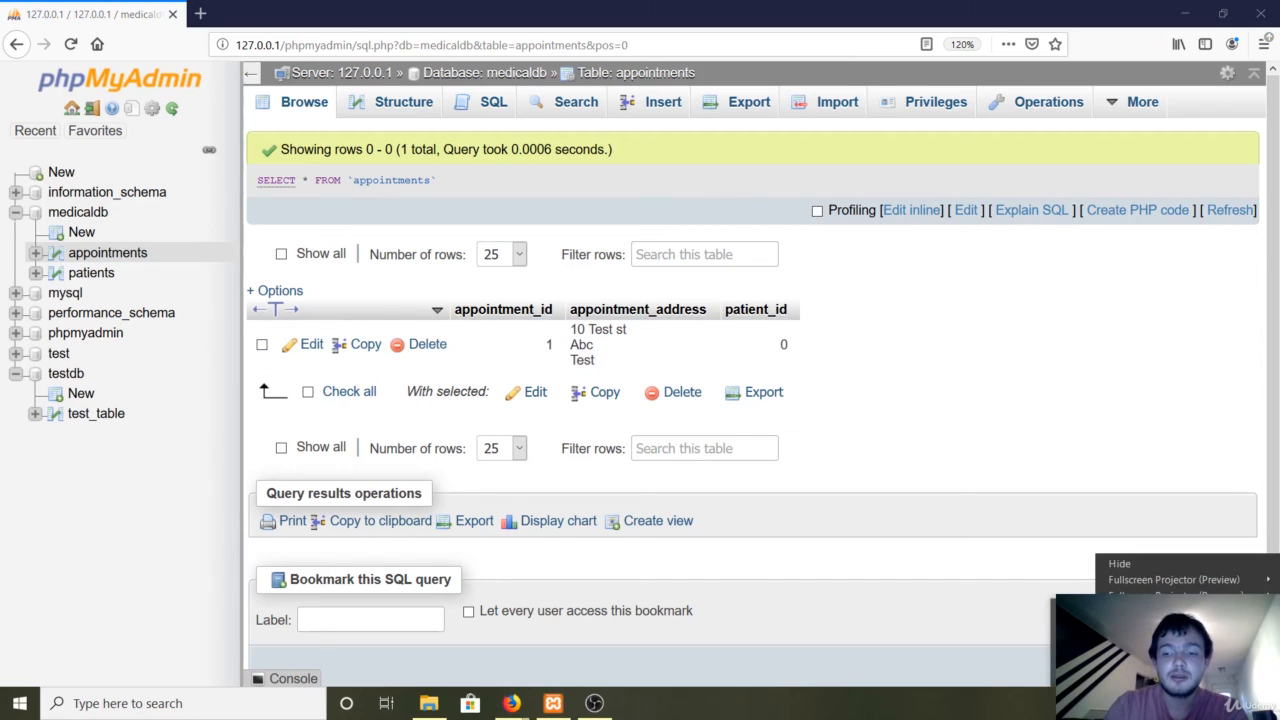